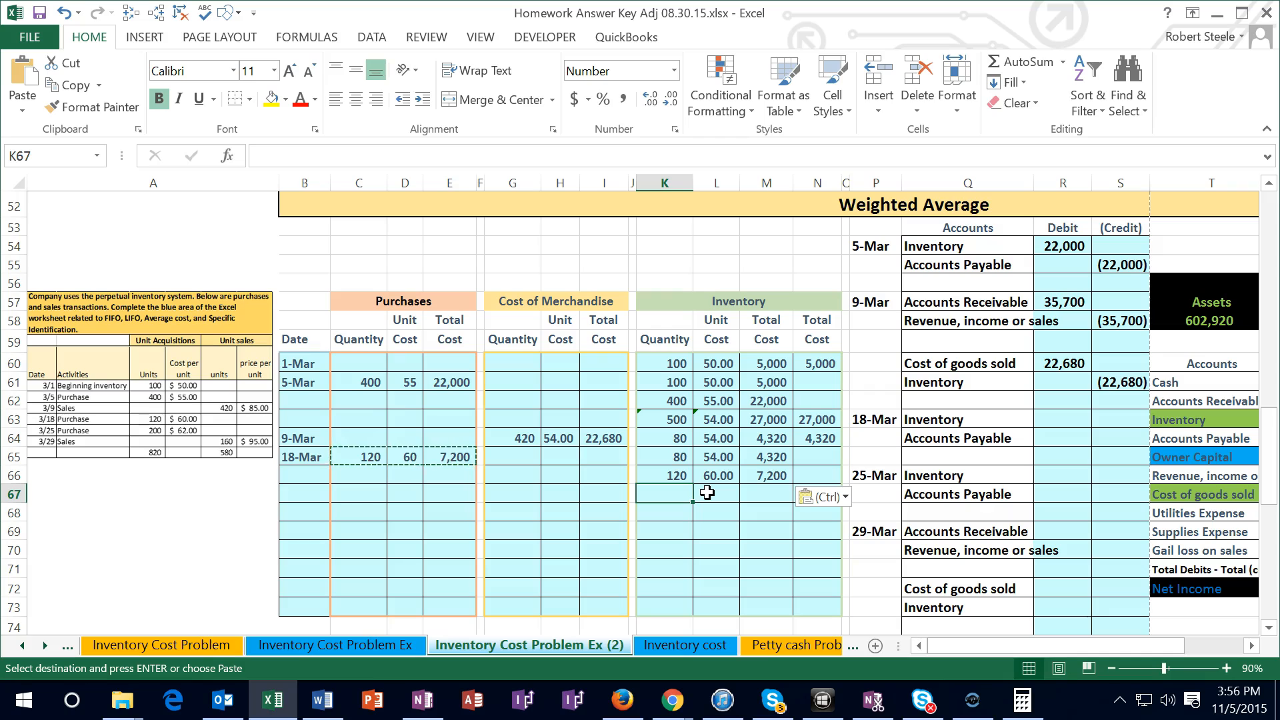
Total the 18-Mar inventory quantities in K67 with a SUM of K65:K66
{"action": "left_click", "coordinate": [673, 465]}
{"action": "left_click_drag", "start_coordinate": [761, 457], "coordinate": [760, 468]}
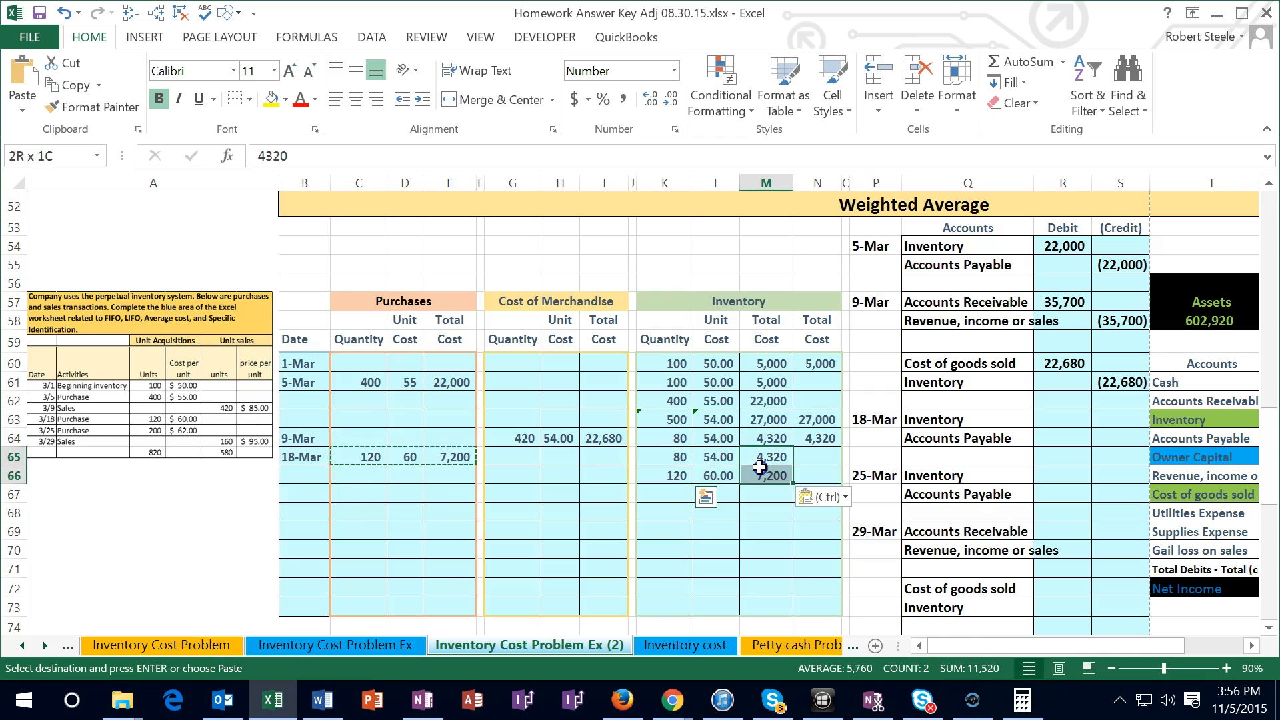
{"action": "left_click", "coordinate": [670, 495]}
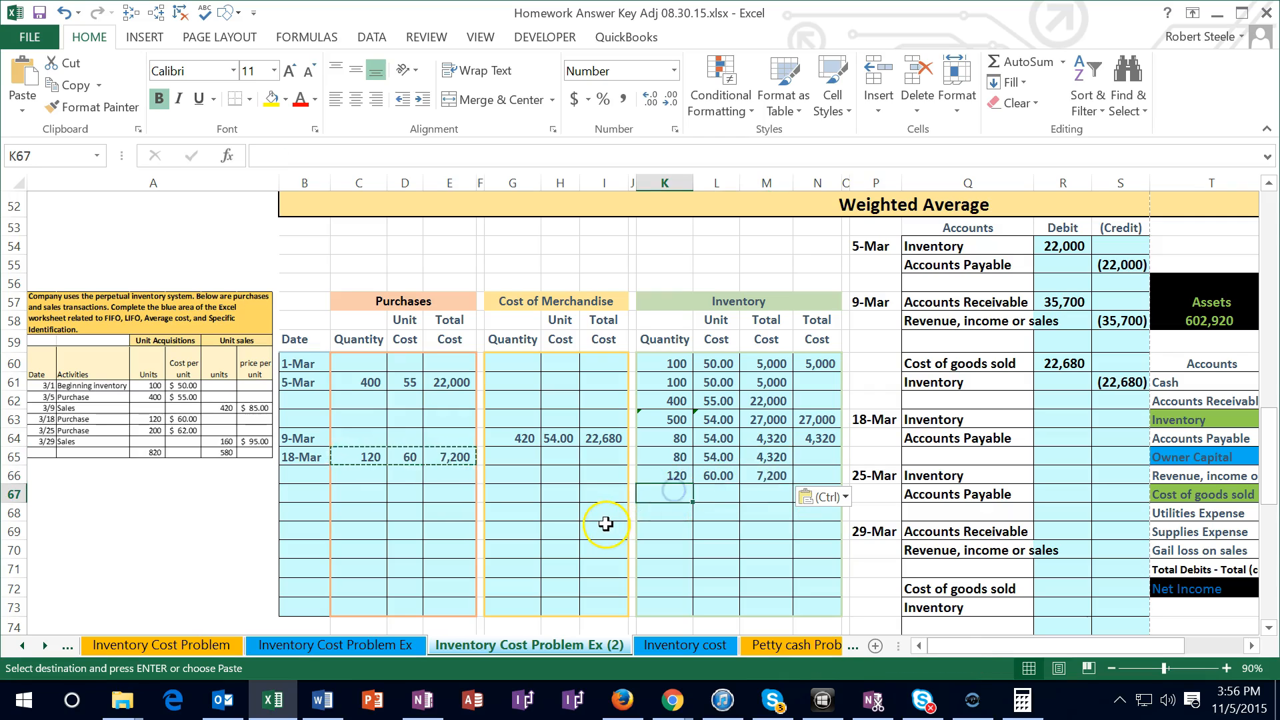
{"action": "type", "text": "="}
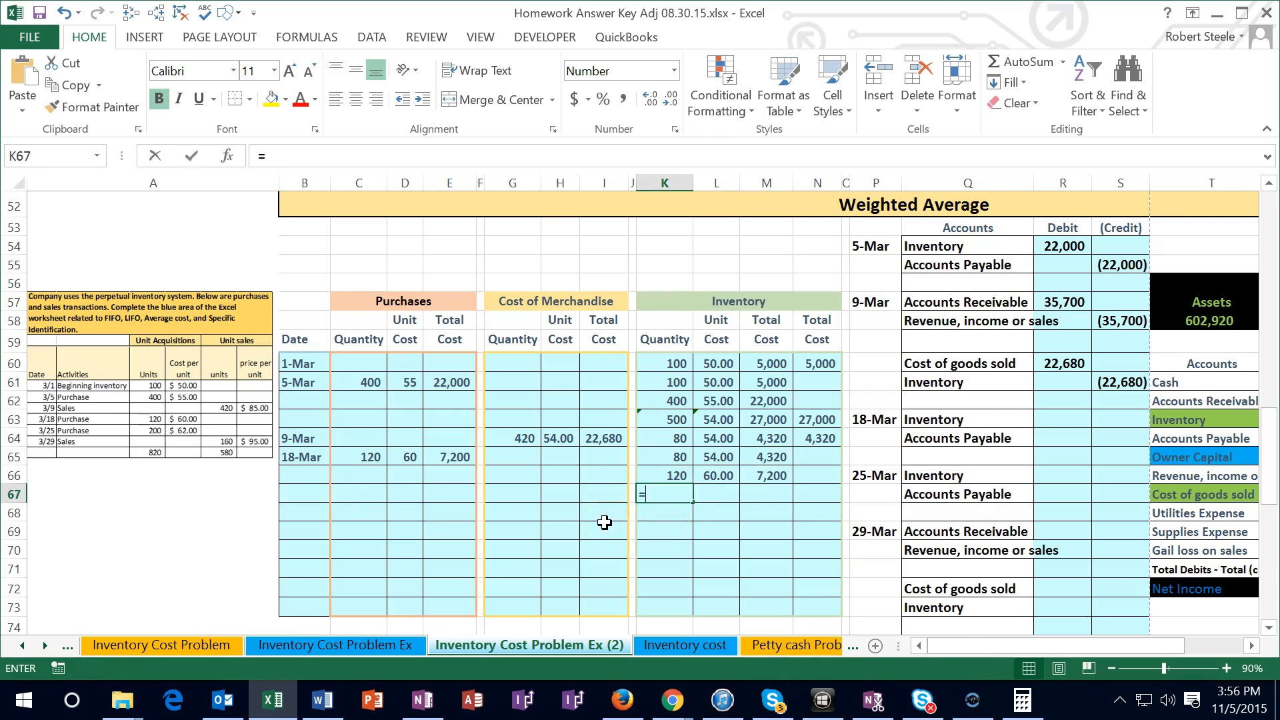
{"action": "type", "text": "sum"}
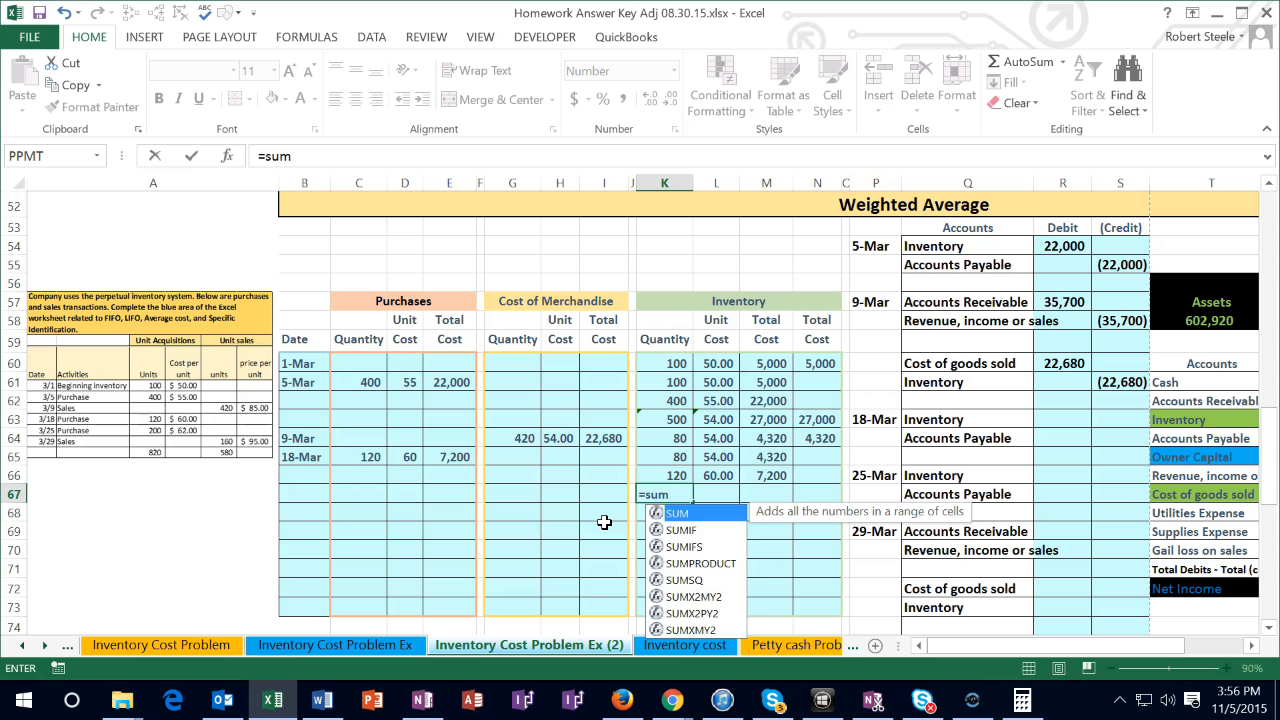
{"action": "type", "text": "("}
{"action": "left_click_drag", "start_coordinate": [665, 456], "coordinate": [666, 470]}
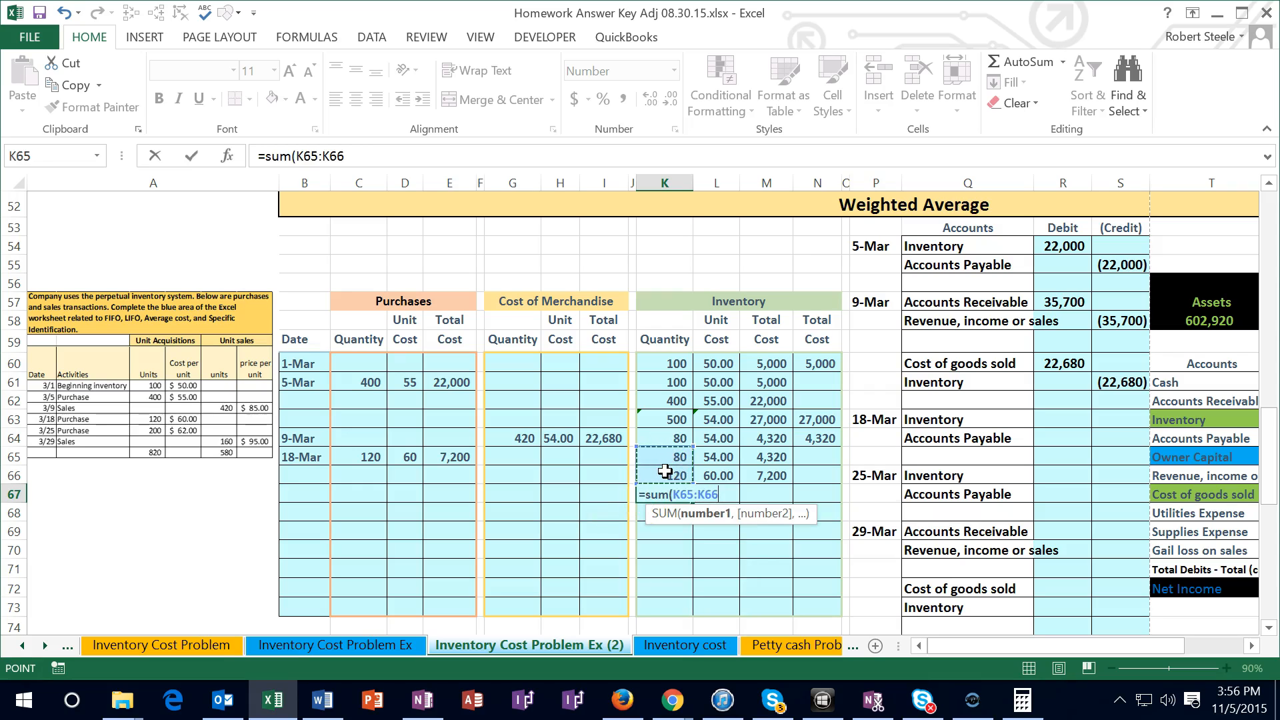
{"action": "key", "text": "Return"}
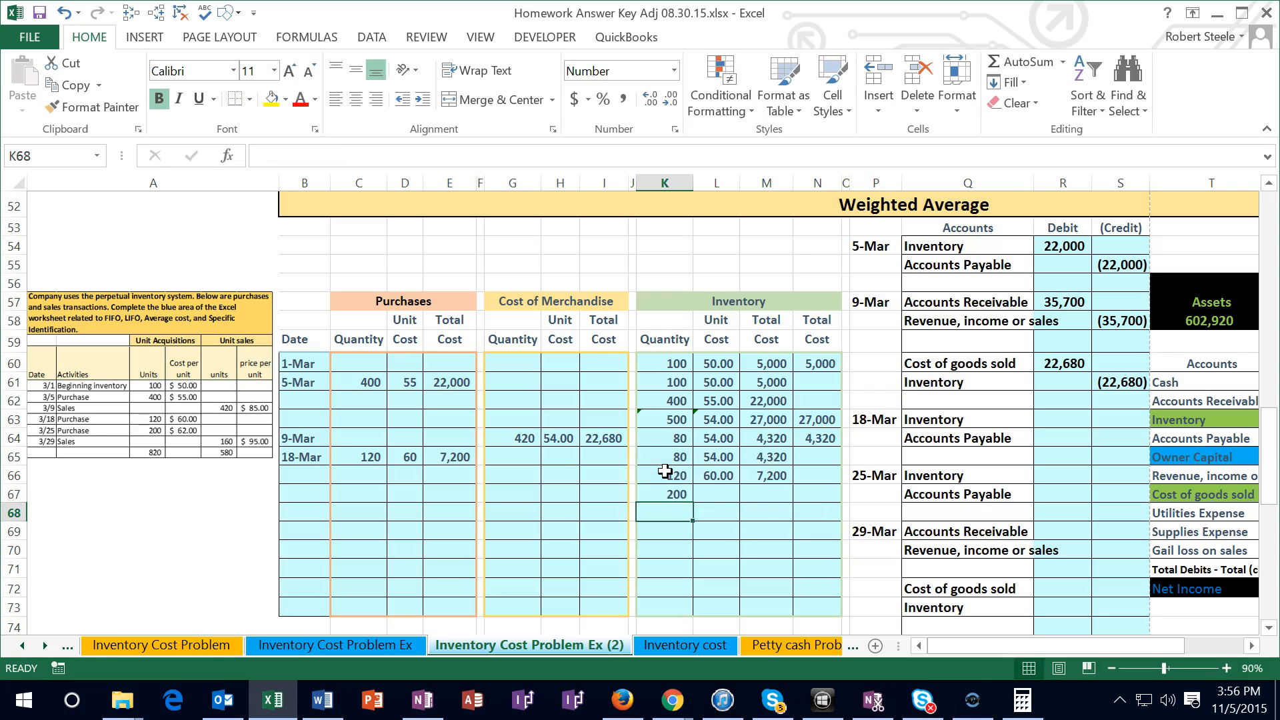
Total the 18-Mar inventory costs in M67 with a SUM of M65:M66
{"action": "left_click", "coordinate": [755, 495]}
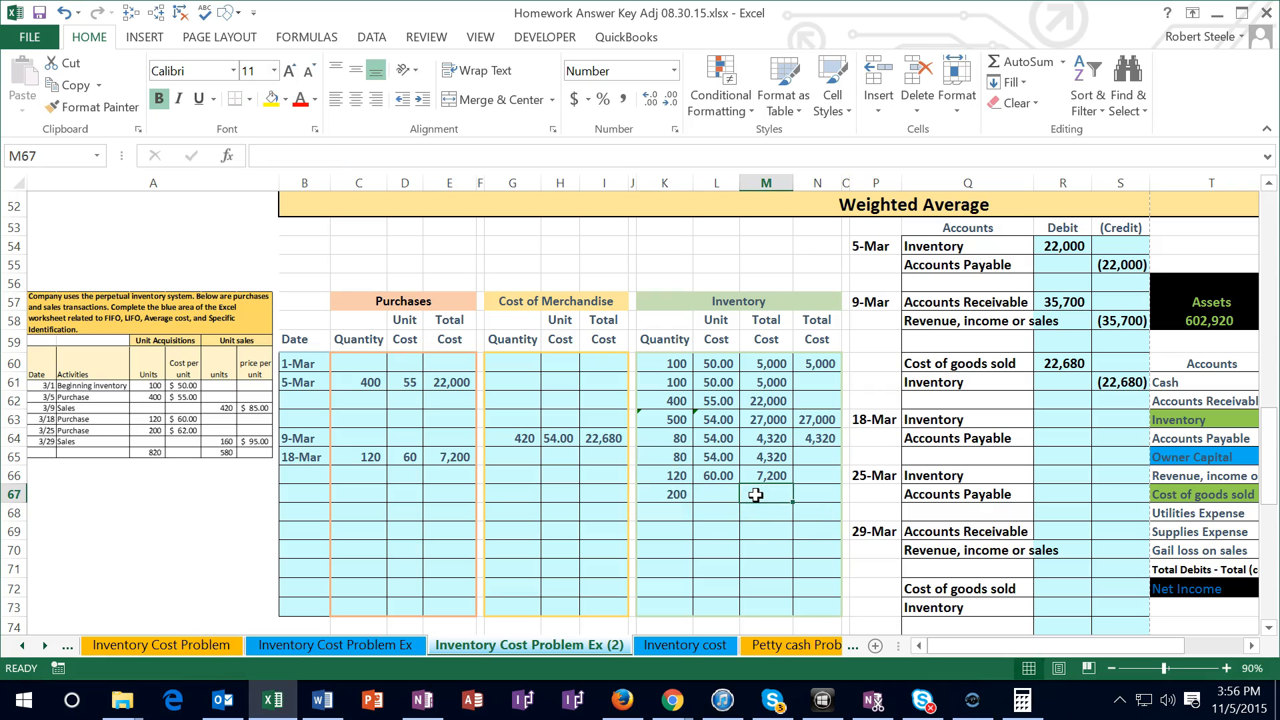
{"action": "type", "text": "="}
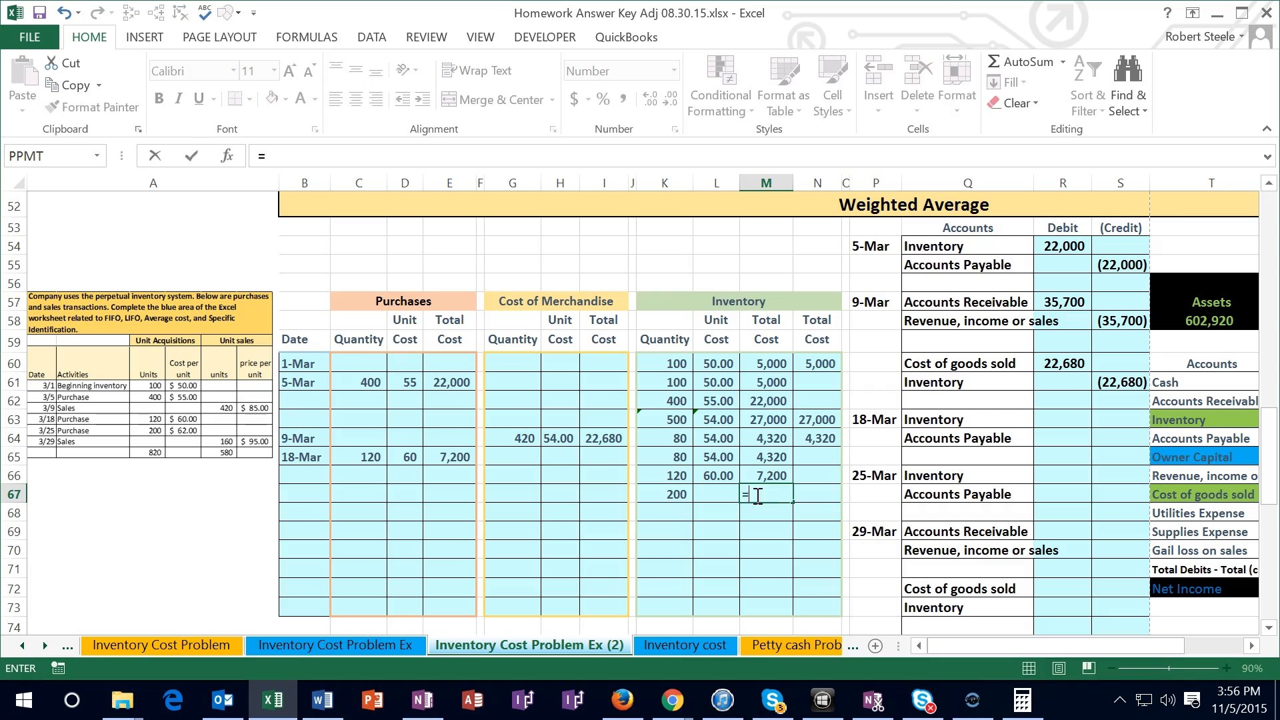
{"action": "type", "text": "sum("}
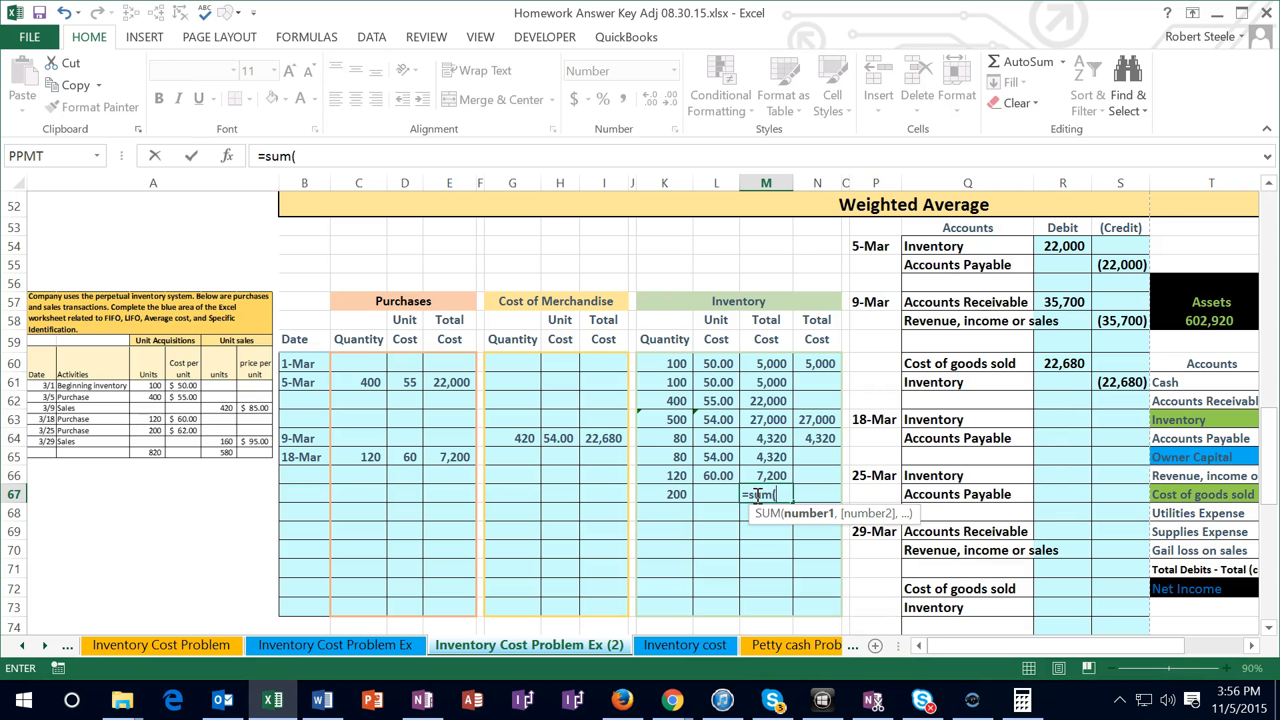
{"action": "left_click_drag", "start_coordinate": [771, 456], "coordinate": [769, 471]}
{"action": "key", "text": "Return"}
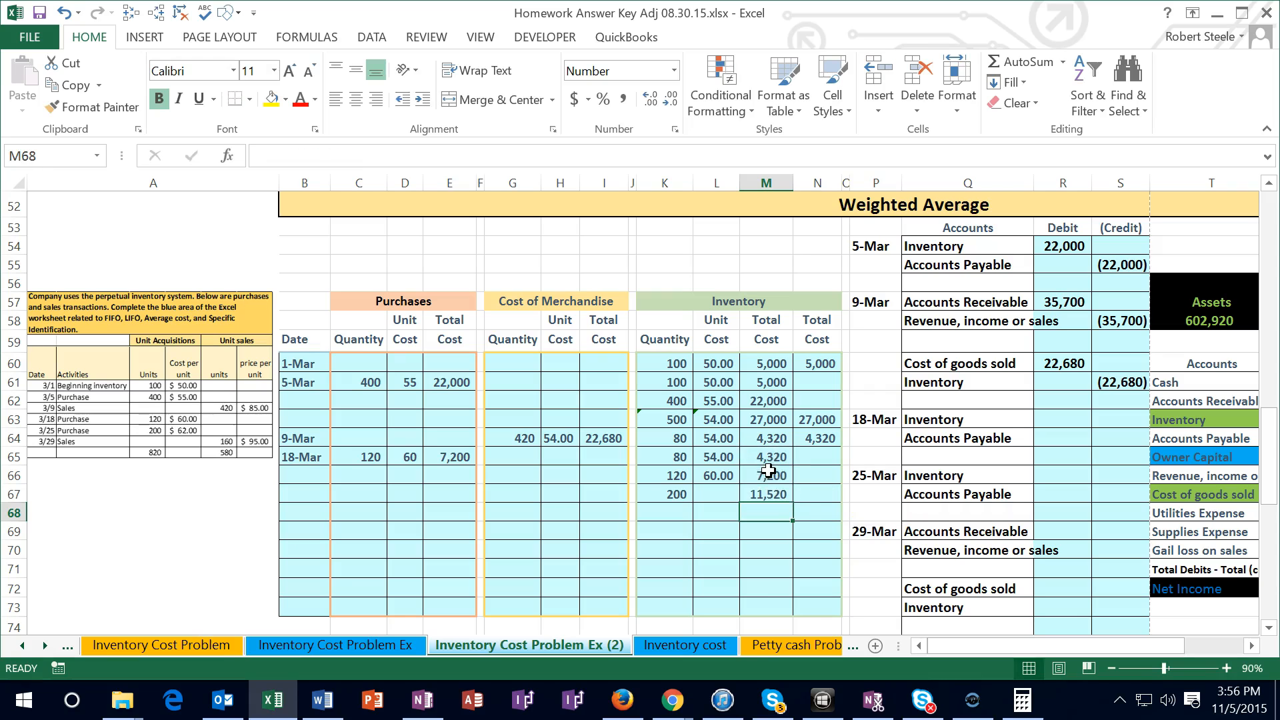
Switch to Calculator and divide 11520 by 200 to check the average unit cost
{"action": "left_click", "coordinate": [1022, 700]}
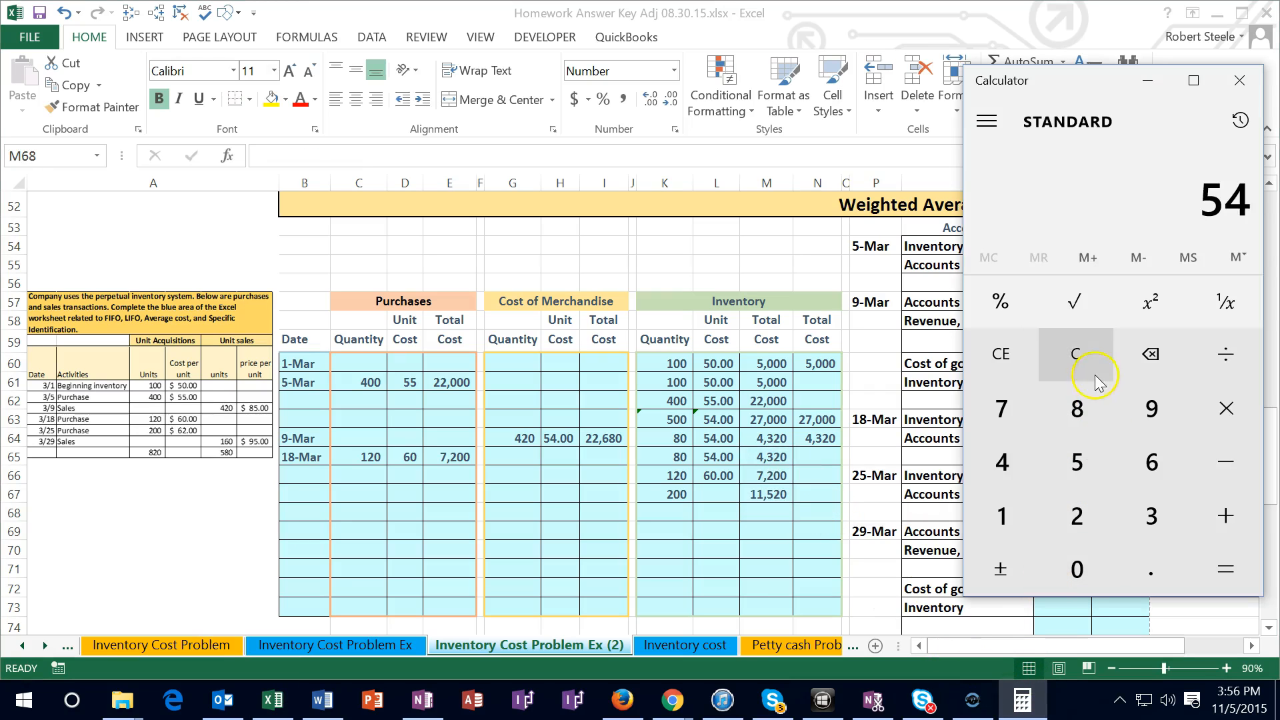
{"action": "left_click", "coordinate": [1075, 353]}
{"action": "type", "text": "11520 ÷ "}
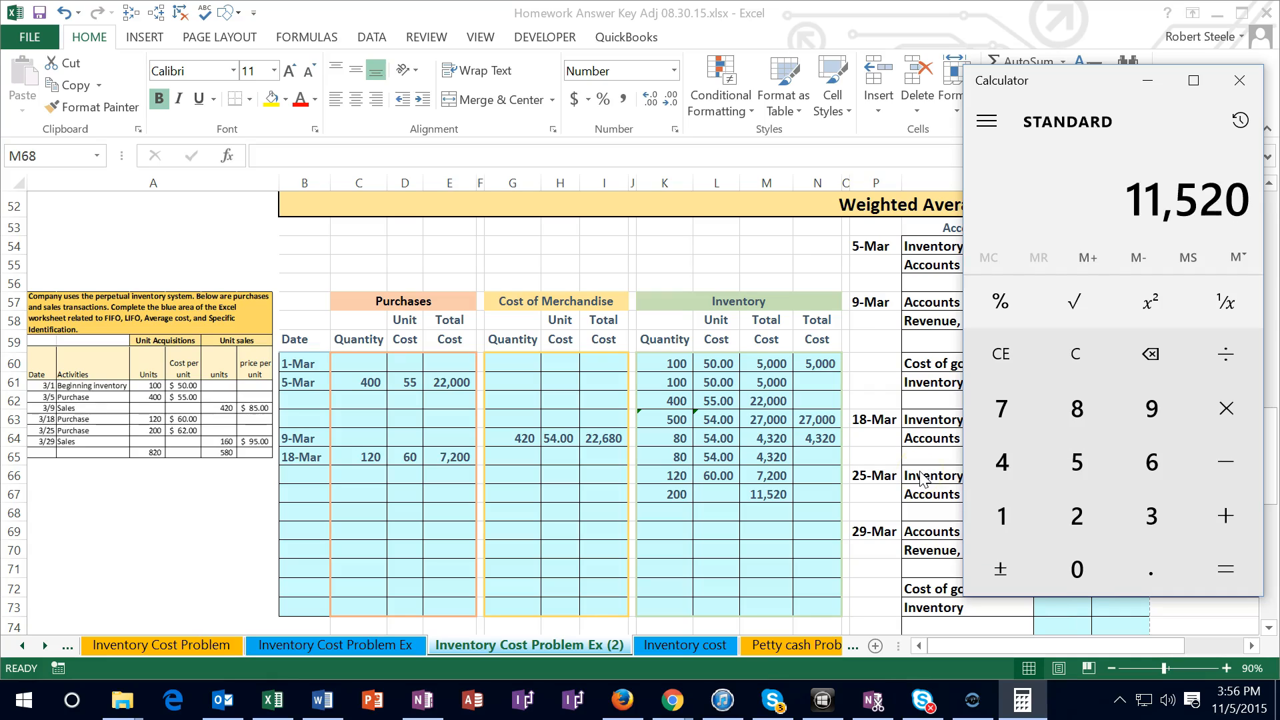
{"action": "type", "text": "200"}
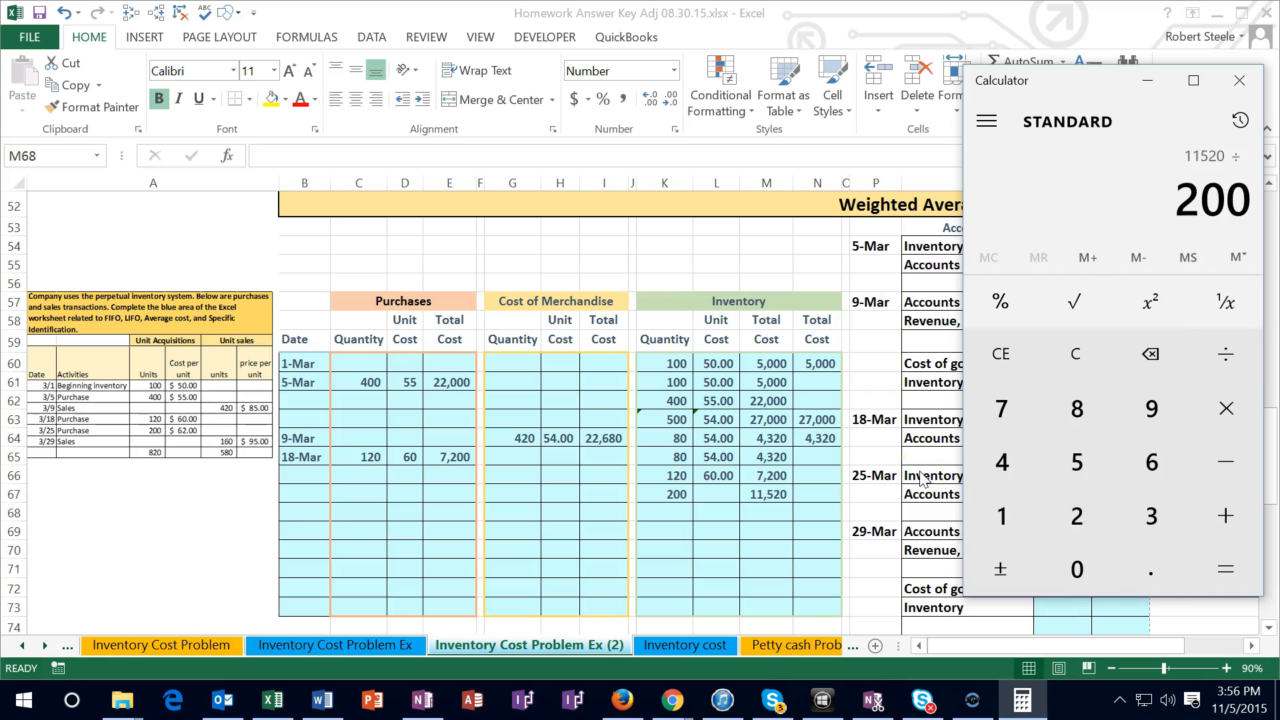
{"action": "key", "text": "Return"}
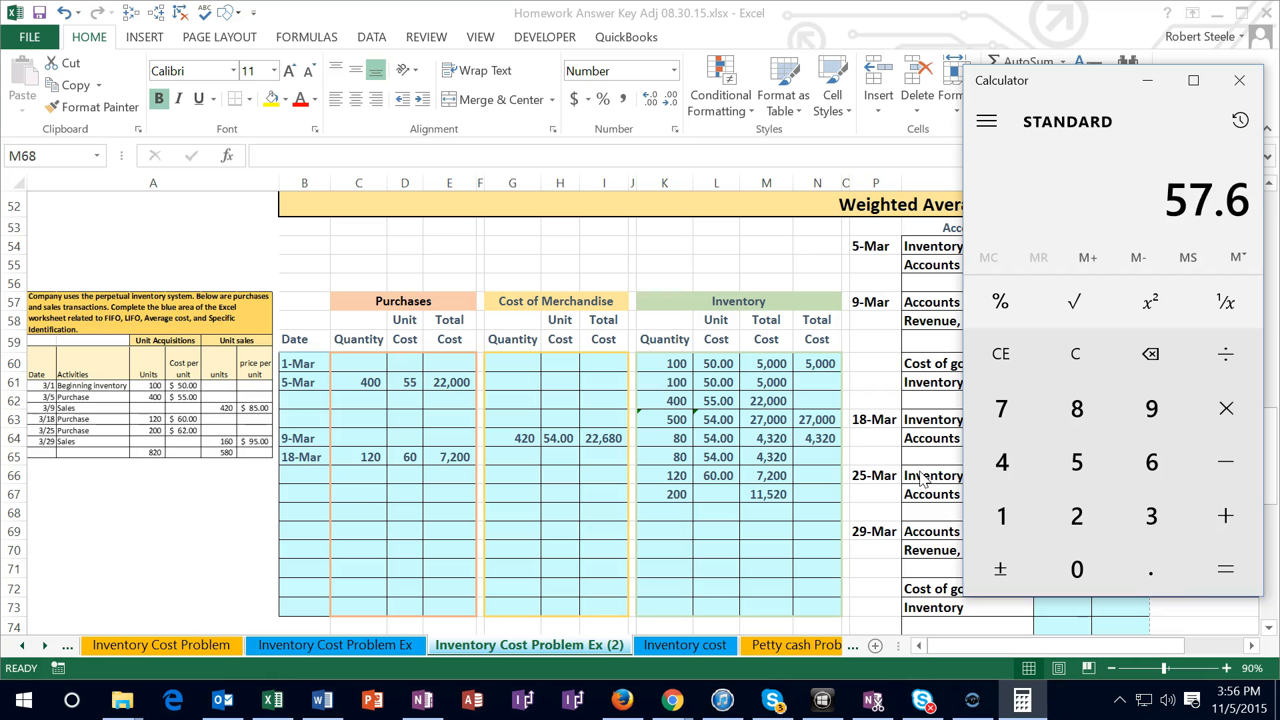
Back in the Excel worksheet, calculate the average unit cost in L67 with the formula =M67/K67
{"action": "left_click", "coordinate": [713, 496]}
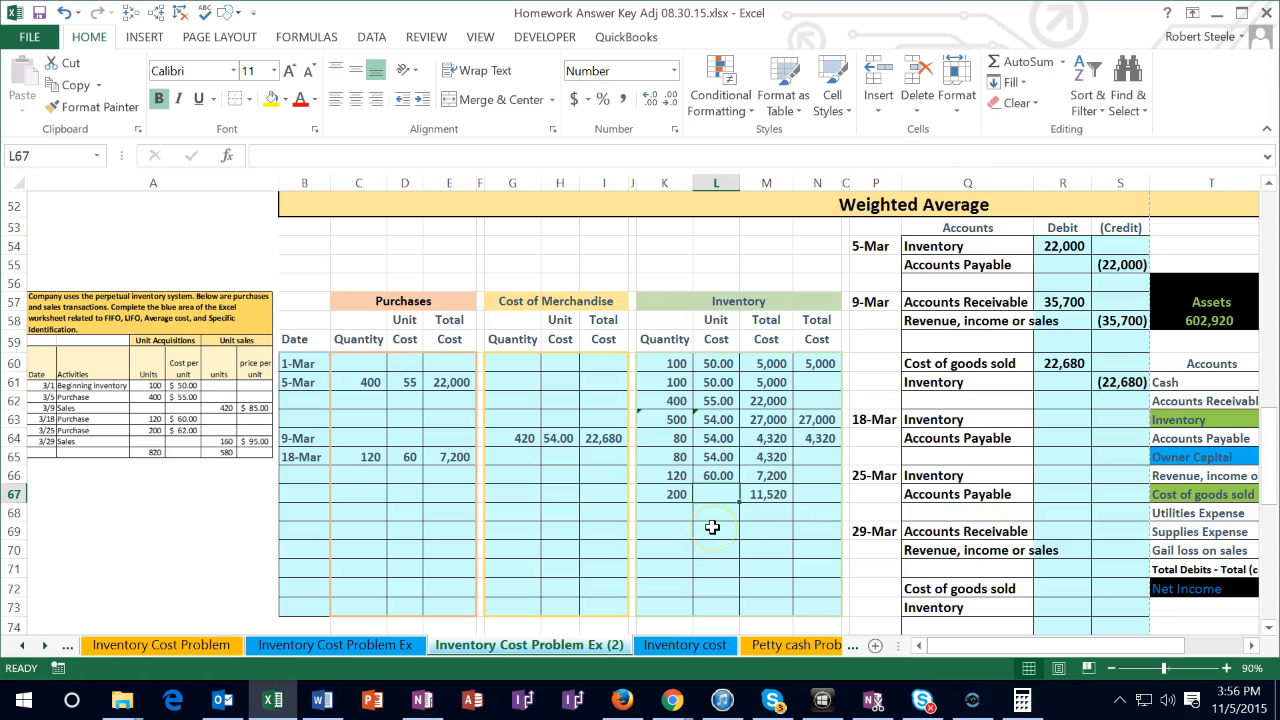
{"action": "type", "text": "="}
{"action": "key", "text": "Right"}
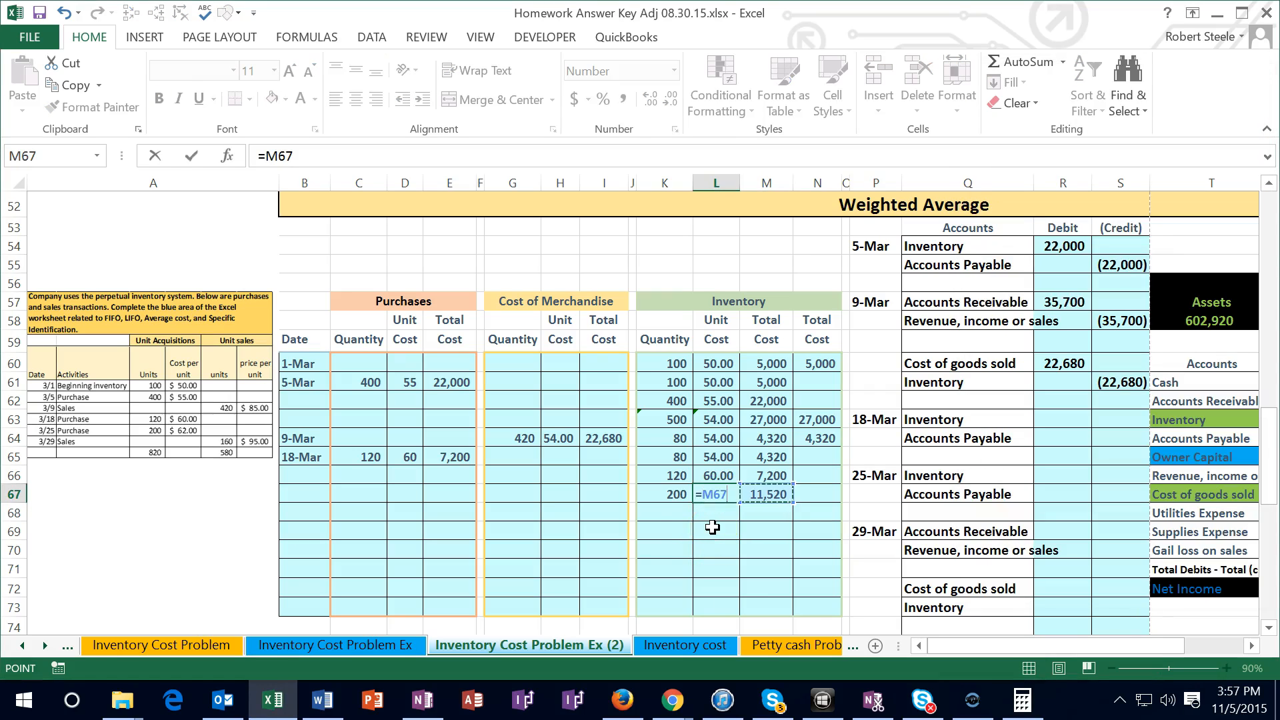
{"action": "type", "text": "/"}
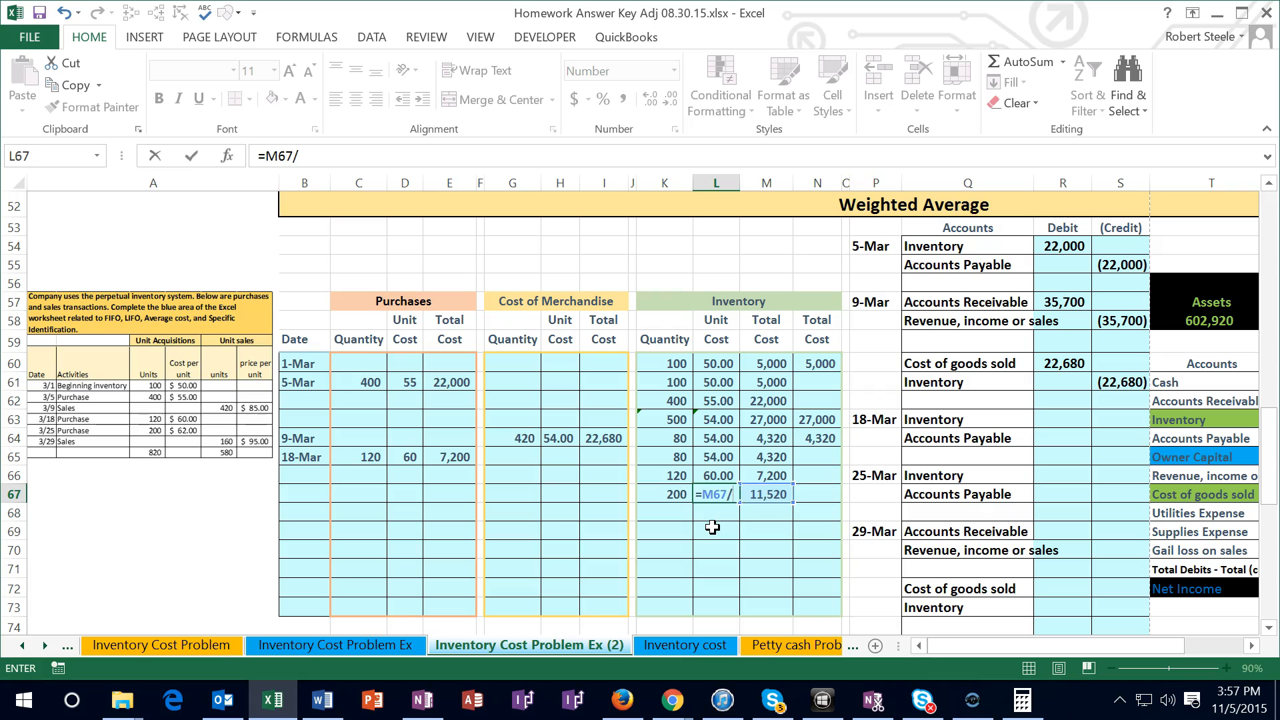
{"action": "key", "text": "Left"}
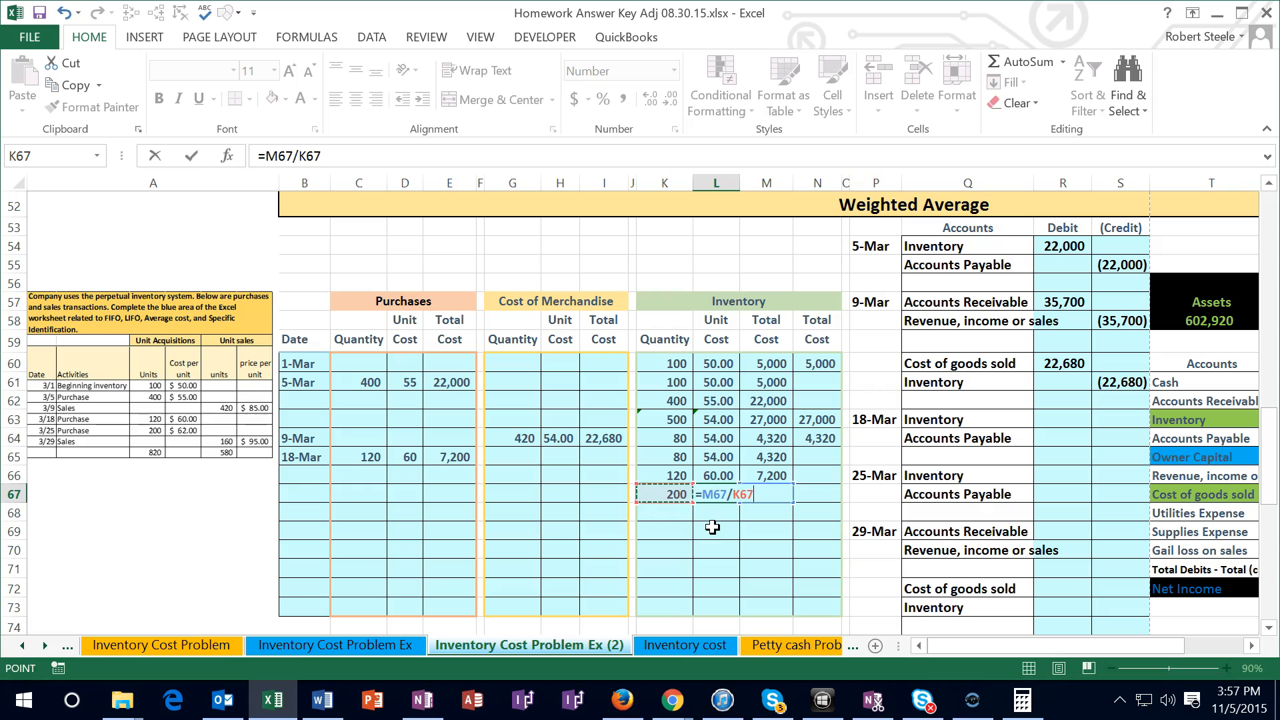
{"action": "key", "text": "Return"}
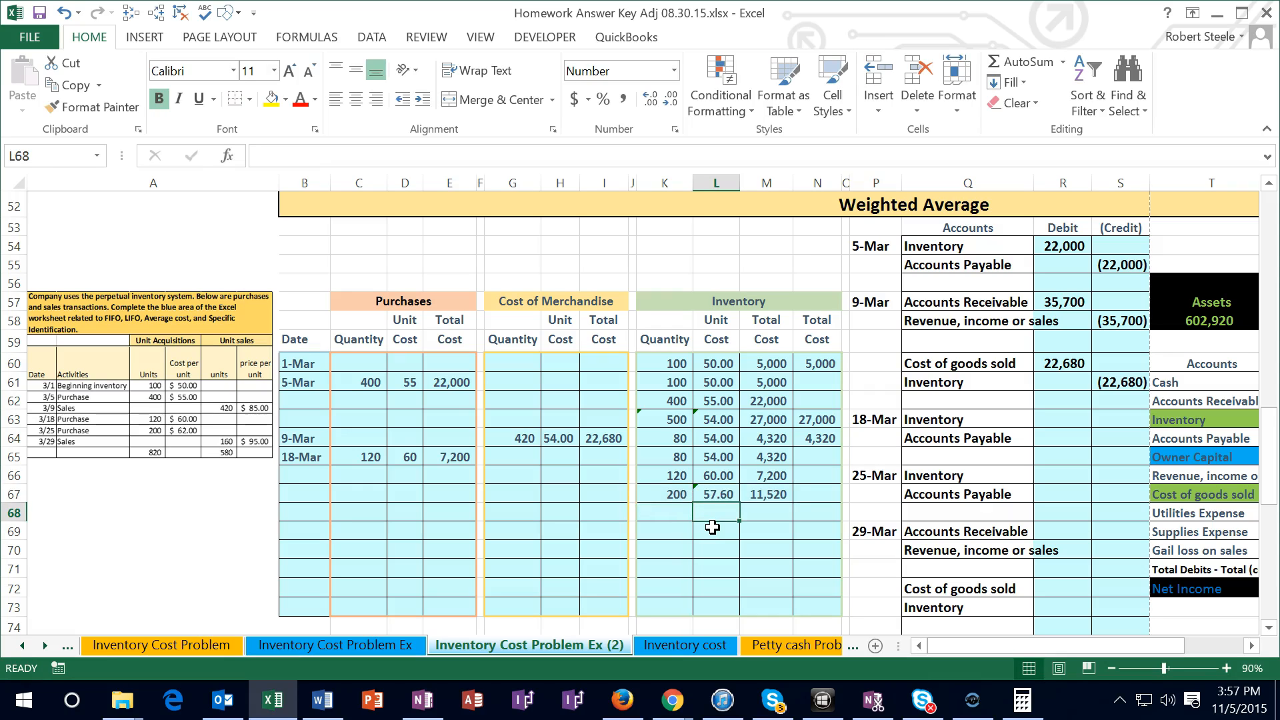
Calculate the ending inventory total cost in N67 as quantity times unit cost, =K67*L67
{"action": "key", "text": "Right"}
{"action": "key", "text": "Right"}
{"action": "key", "text": "Up"}
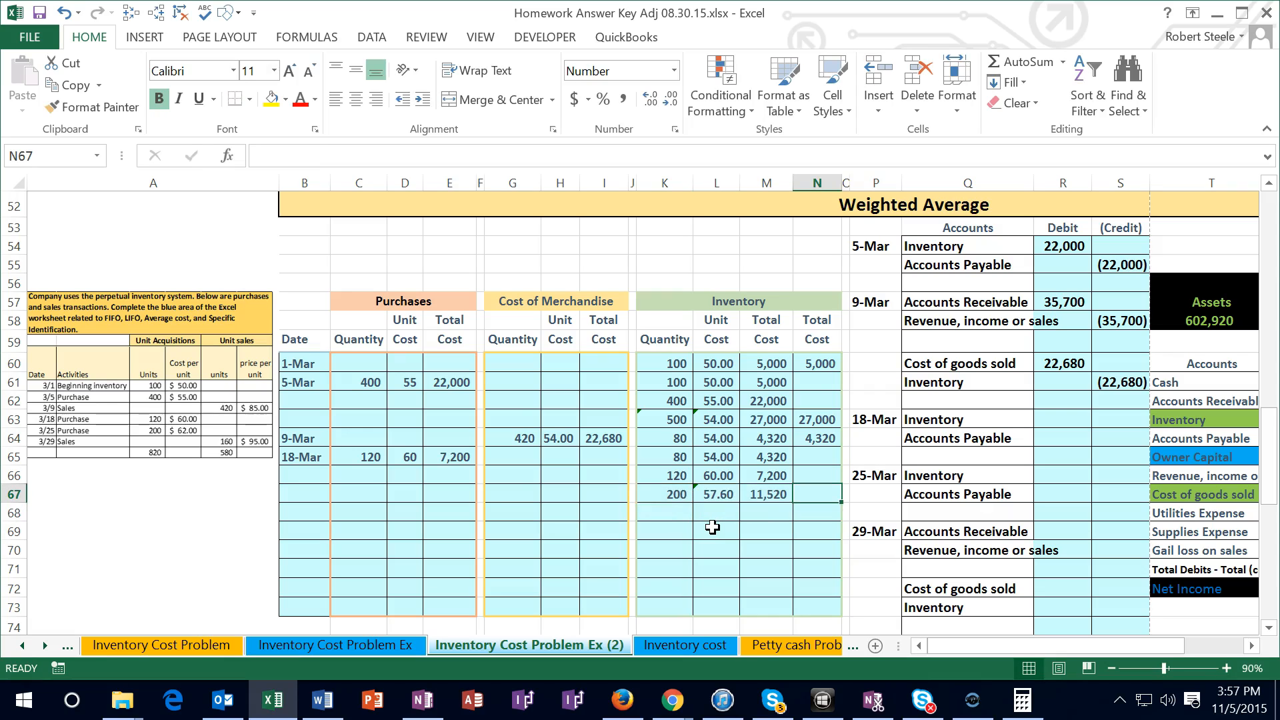
{"action": "type", "text": "="}
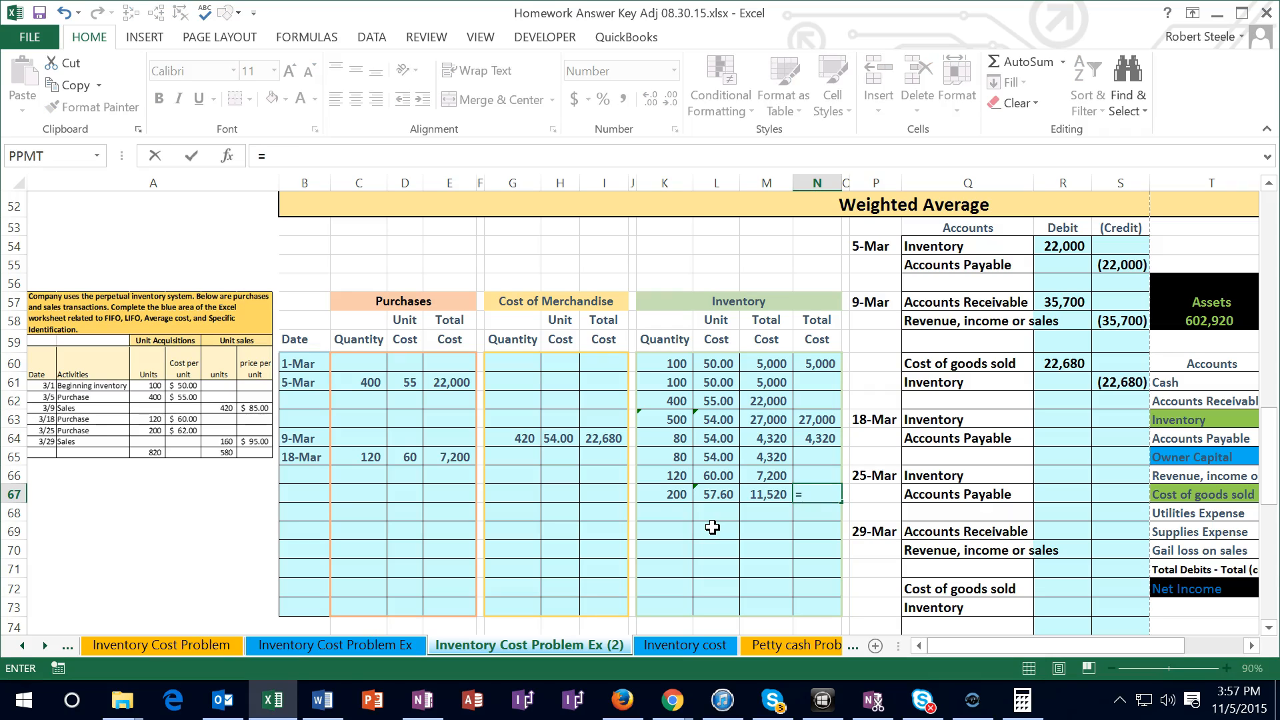
{"action": "key", "text": "Left"}
{"action": "key", "text": "Left"}
{"action": "key", "text": "Left"}
{"action": "type", "text": "*"}
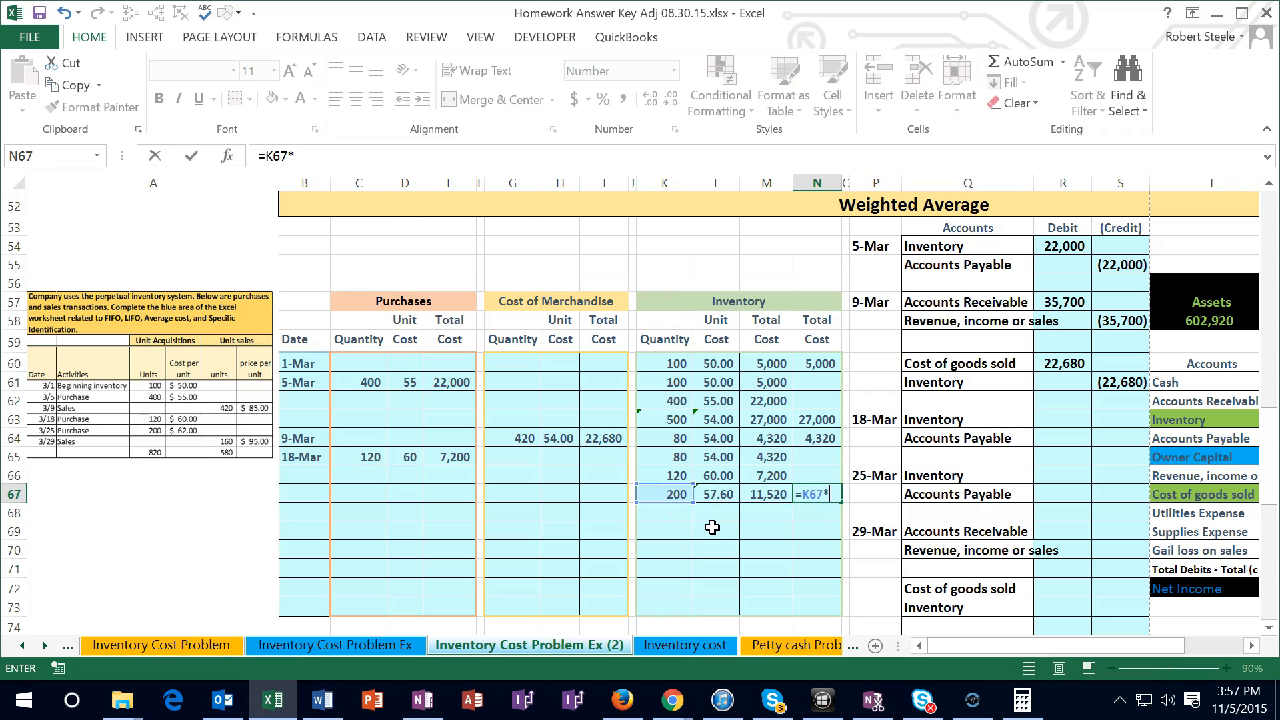
{"action": "key", "text": "Left"}
{"action": "key", "text": "Left"}
{"action": "key", "text": "Return"}
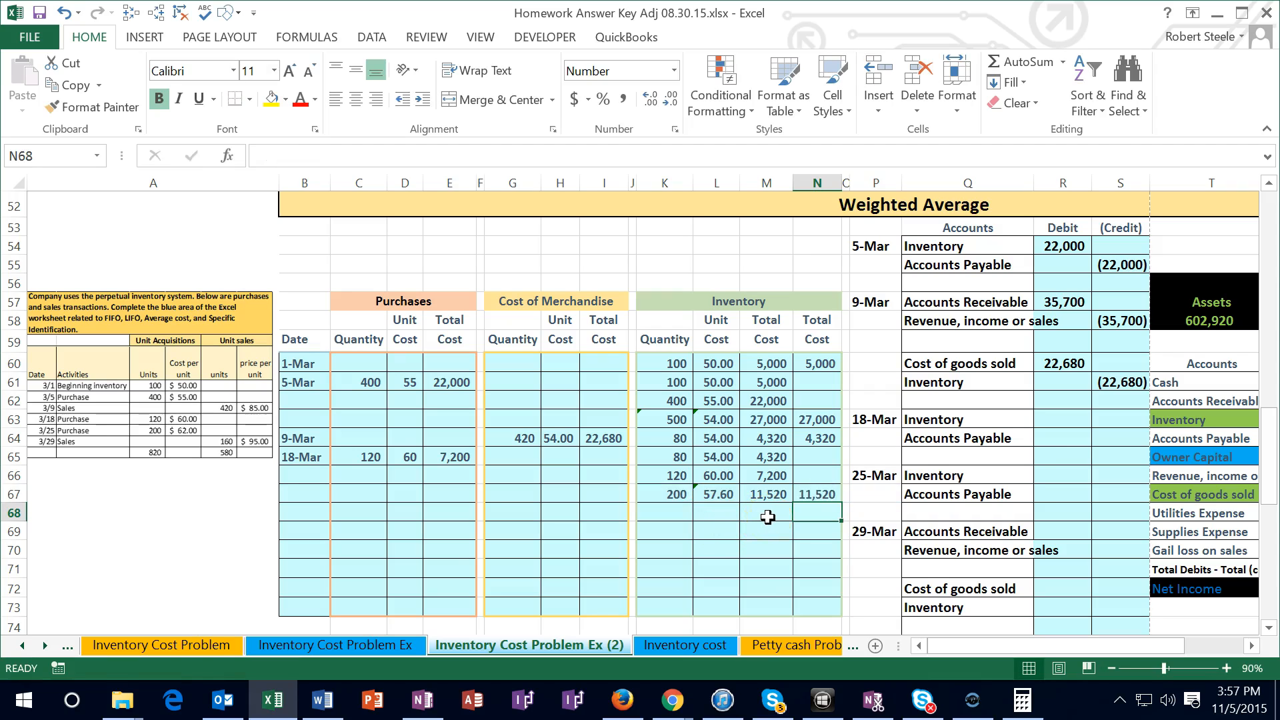
Link the 18-Mar Inventory debit in R63 to the purchase total cost in E65
{"action": "left_click", "coordinate": [1067, 418]}
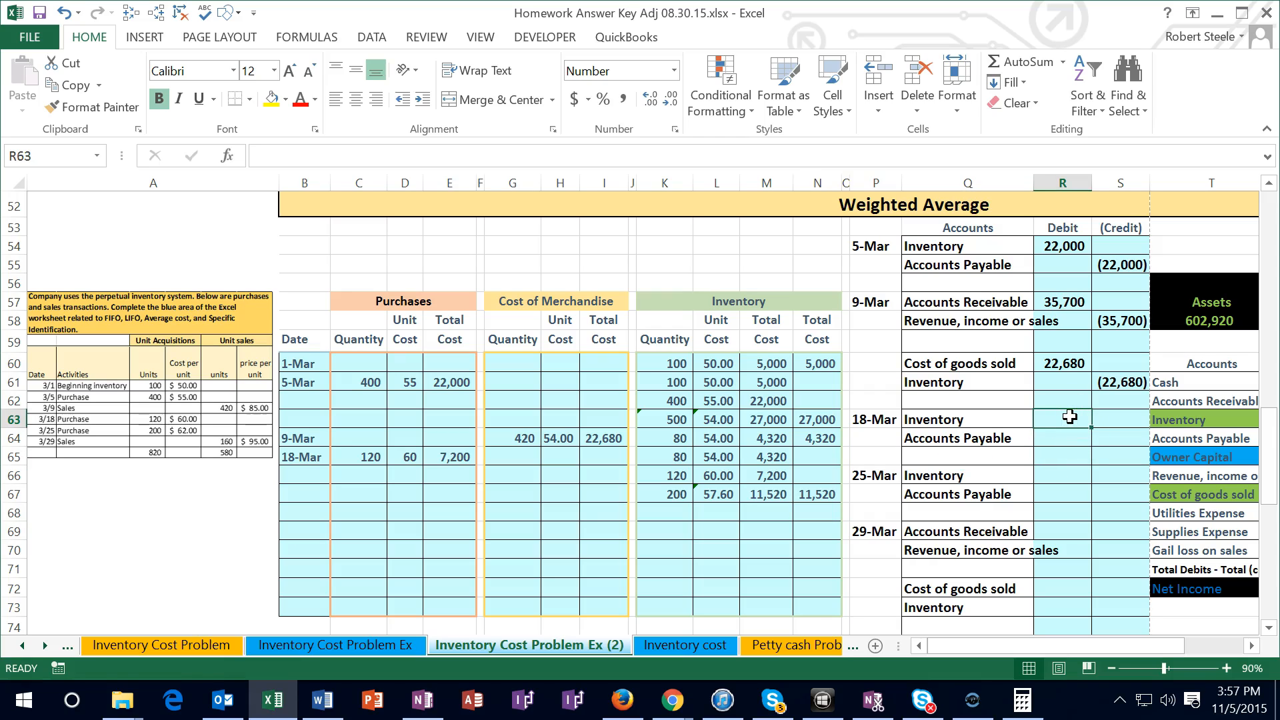
{"action": "type", "text": "="}
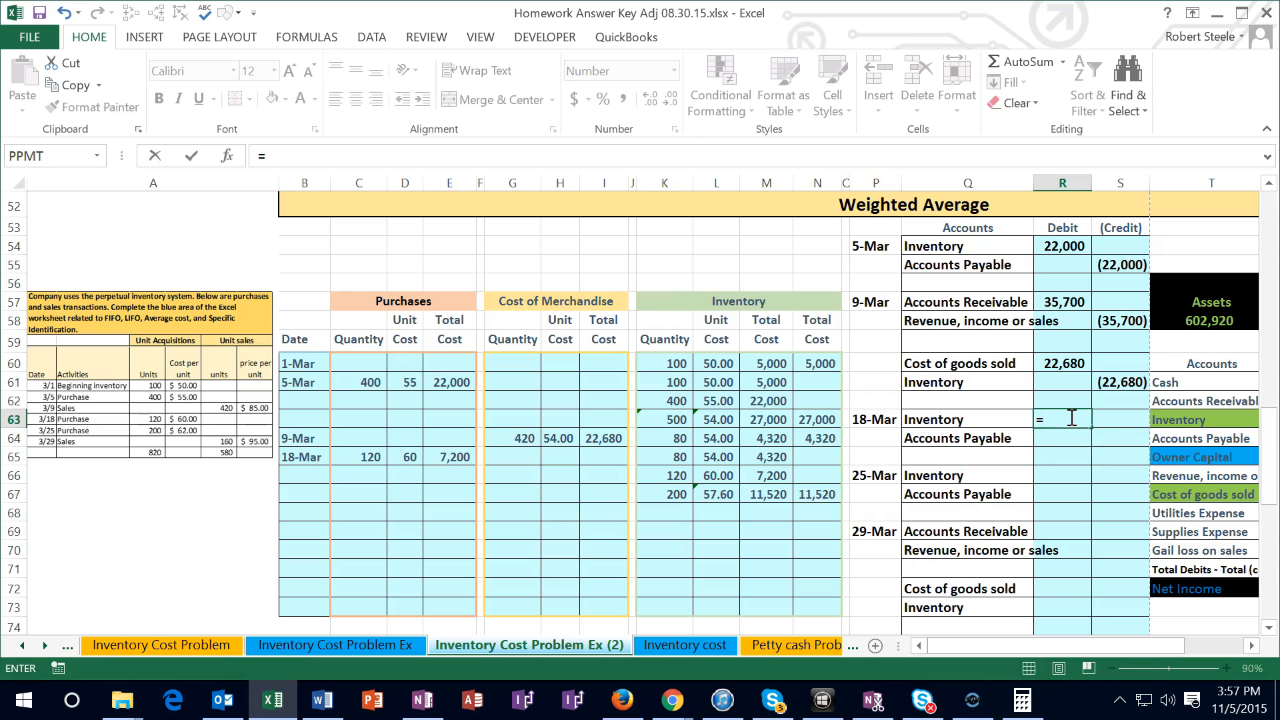
{"action": "left_click", "coordinate": [455, 457]}
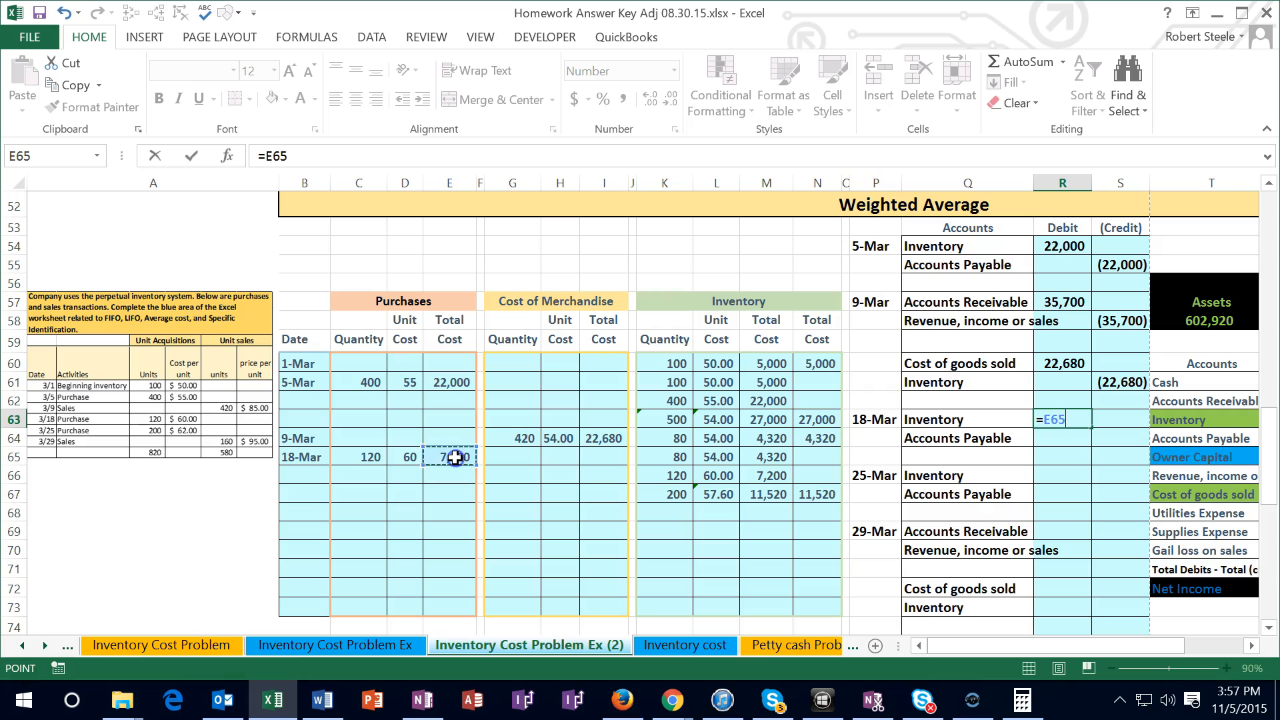
{"action": "key", "text": "Return"}
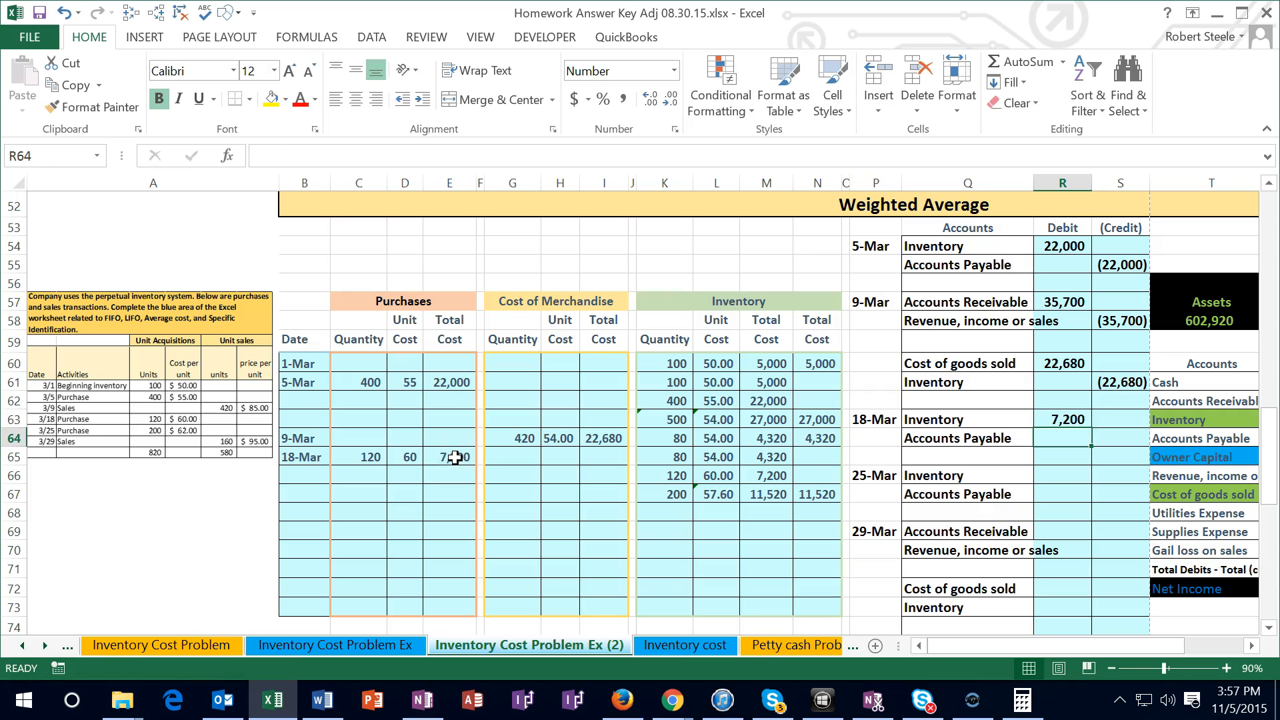
Enter the 18-Mar Accounts Payable credit in S64 as the negative of the Inventory debit in R63
{"action": "key", "text": "Right"}
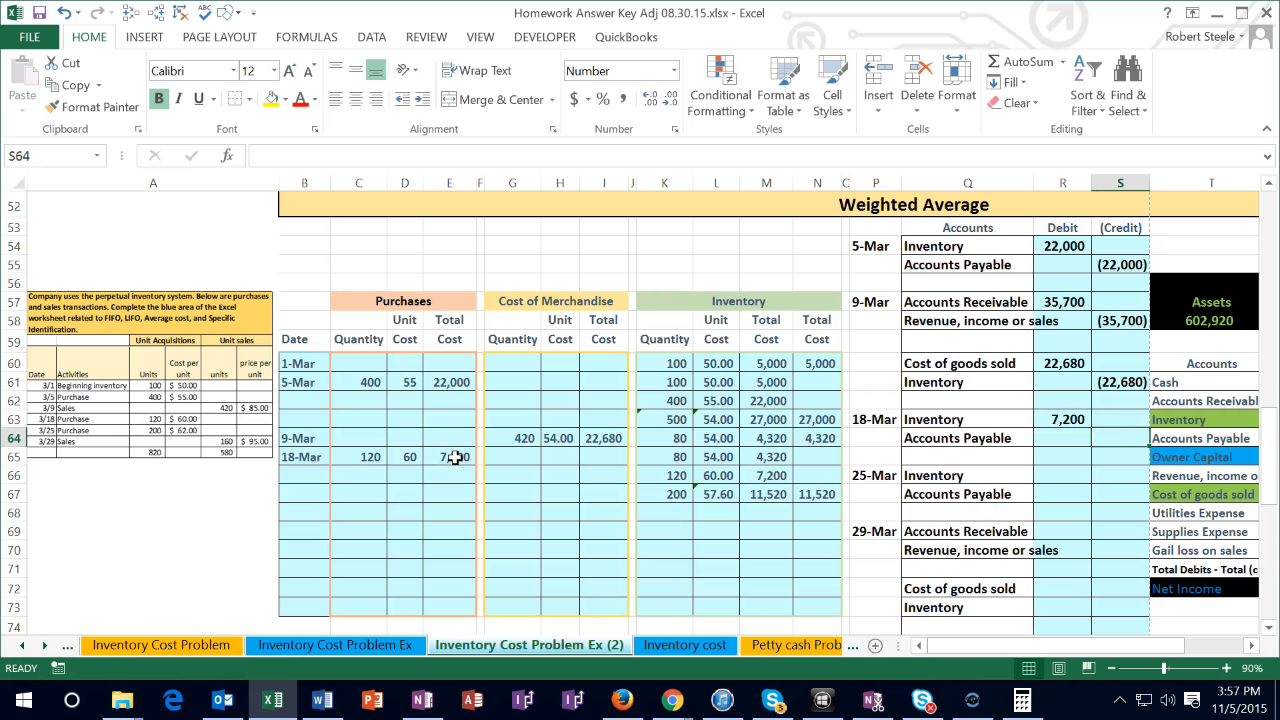
{"action": "key", "text": "Left"}
{"action": "key", "text": "Up"}
{"action": "key", "text": "Return"}
{"action": "key", "text": "Right"}
{"action": "key", "text": "Right"}
{"action": "key", "text": "Right"}
{"action": "key", "text": "Right"}
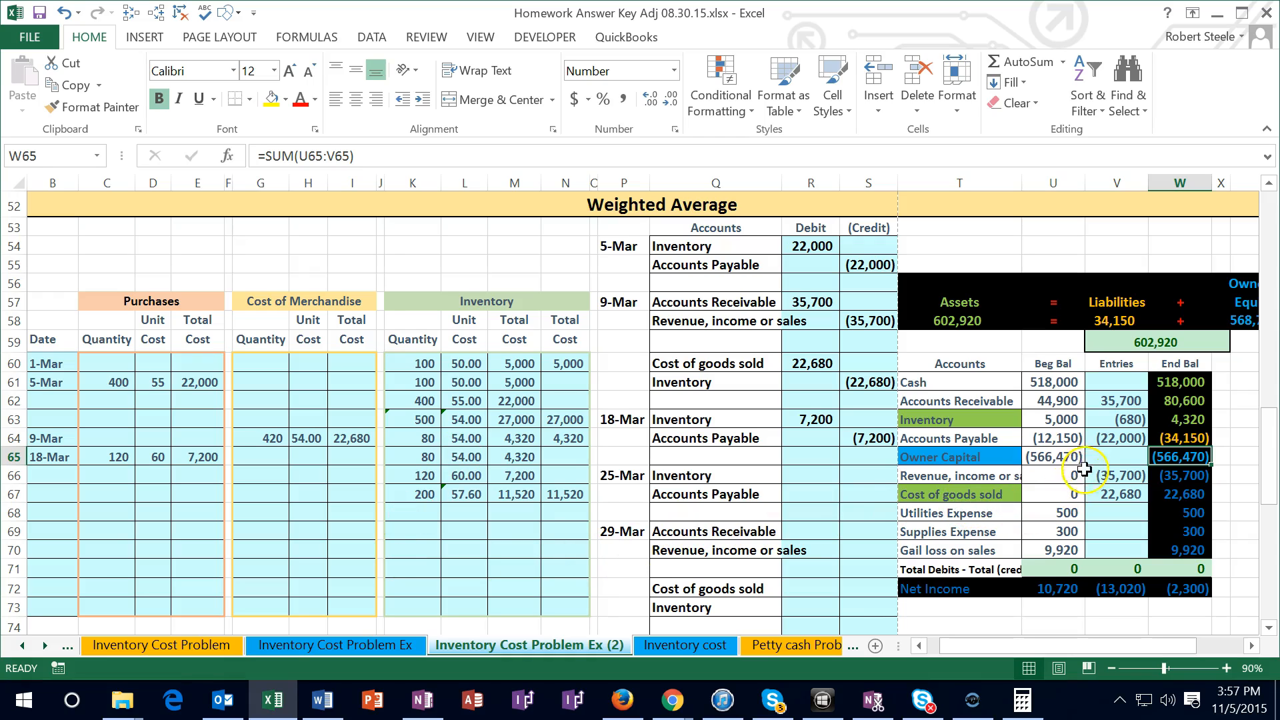
Add R63 to the Inventory entries formula in V63 and compare the Inventory ending balance with the total cost in N67
{"action": "double_click", "coordinate": [1100, 419]}
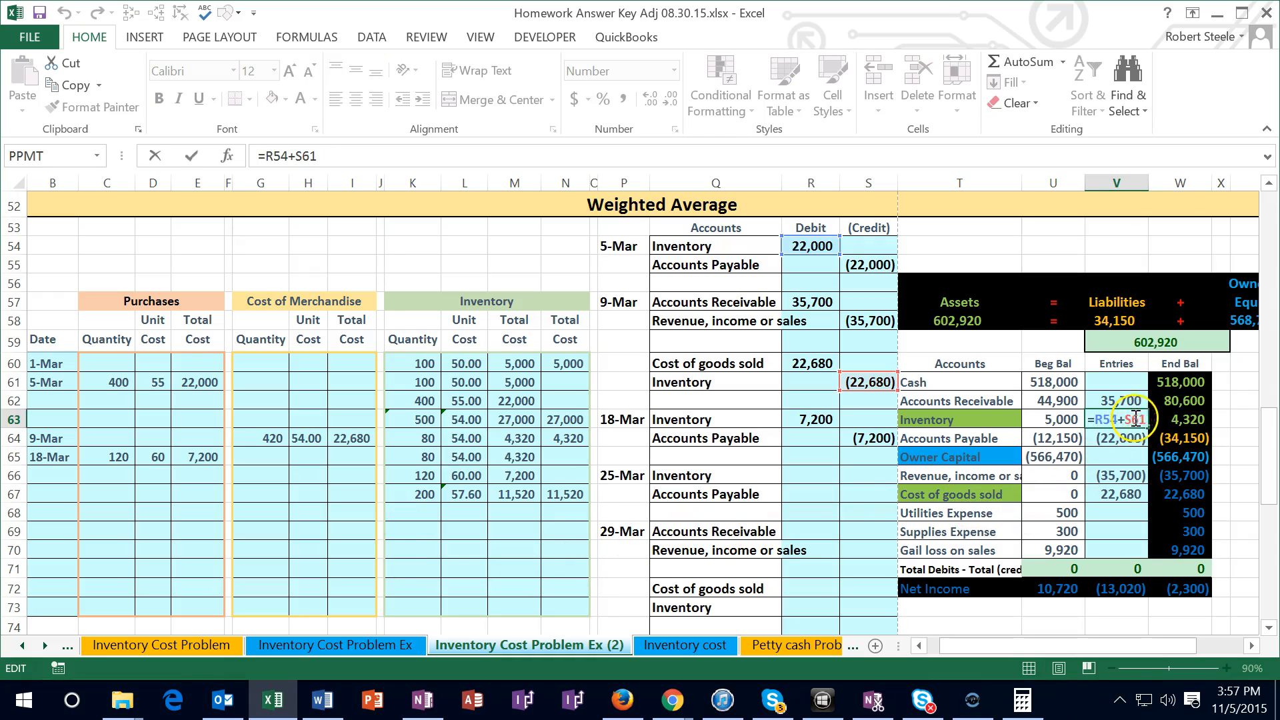
{"action": "type", "text": "+"}
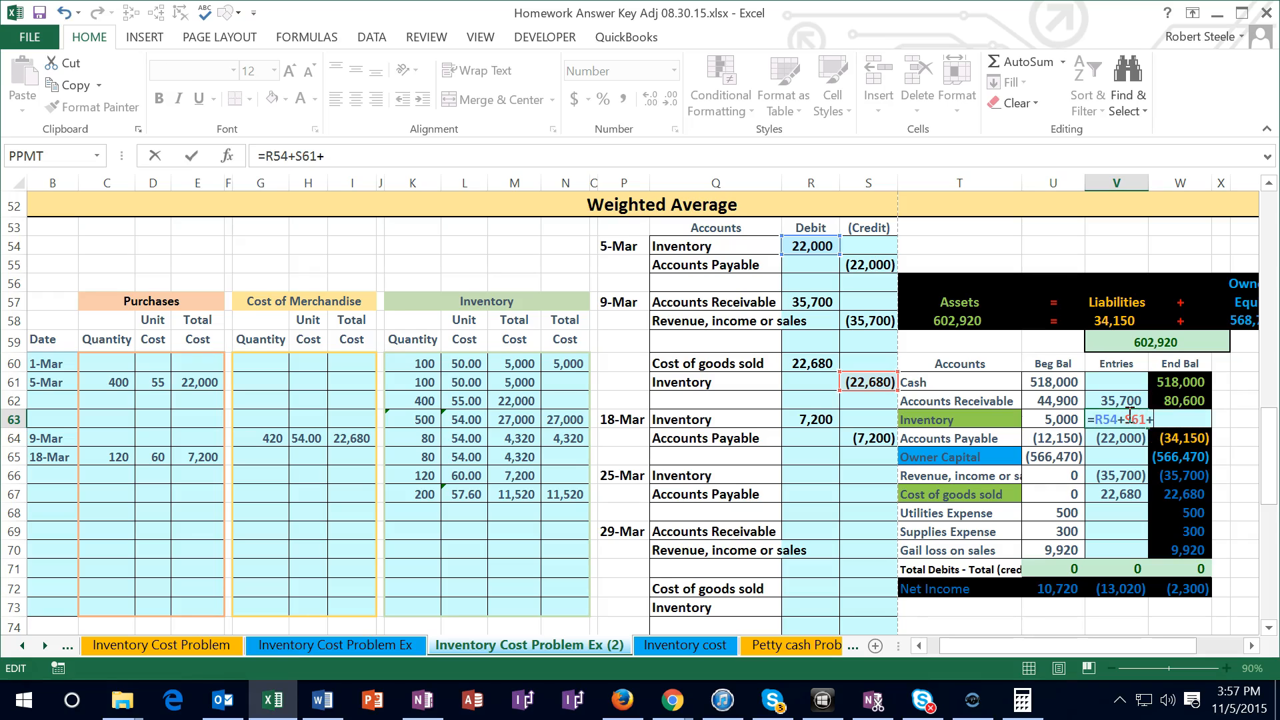
{"action": "left_click", "coordinate": [819, 419]}
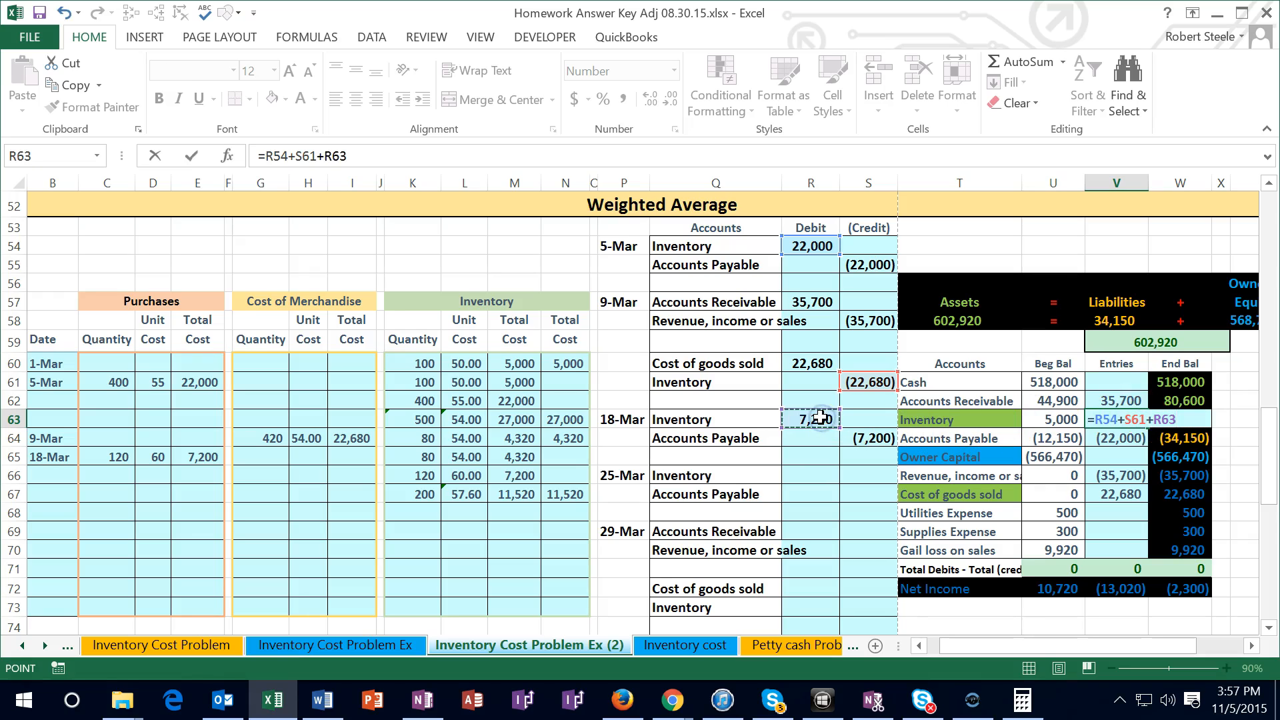
{"action": "key", "text": "Return"}
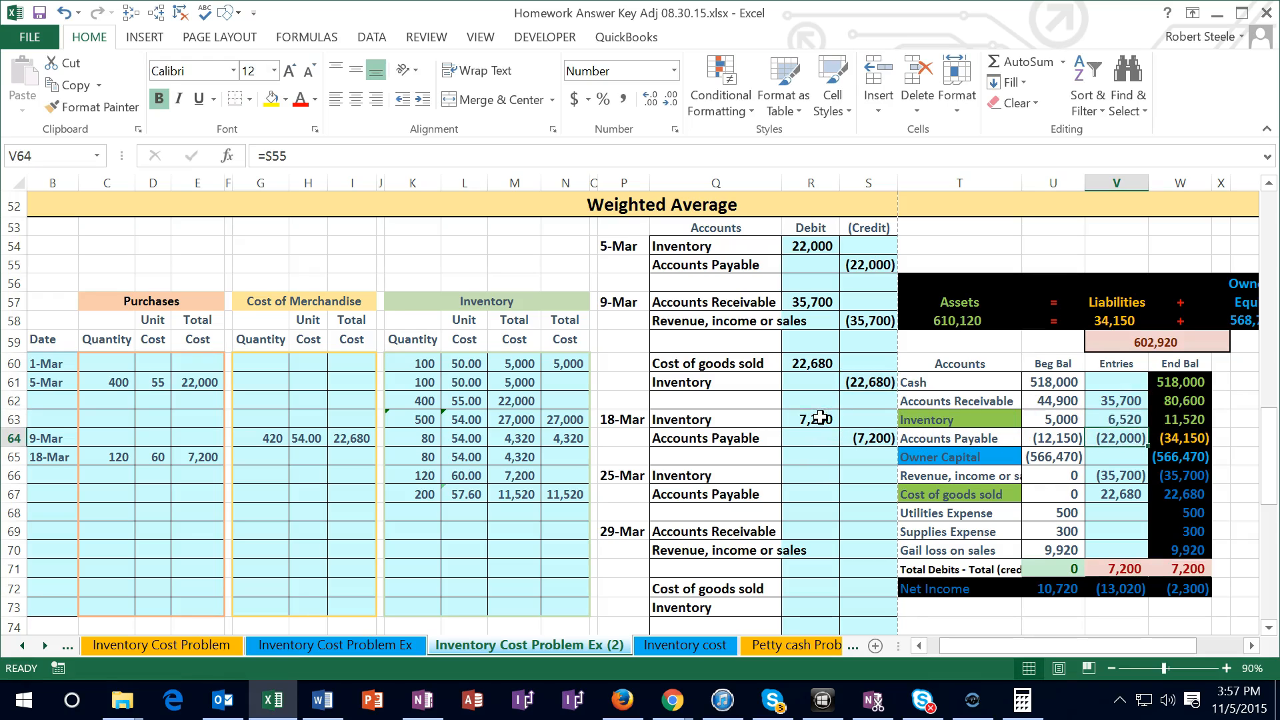
{"action": "left_click", "coordinate": [1170, 420]}
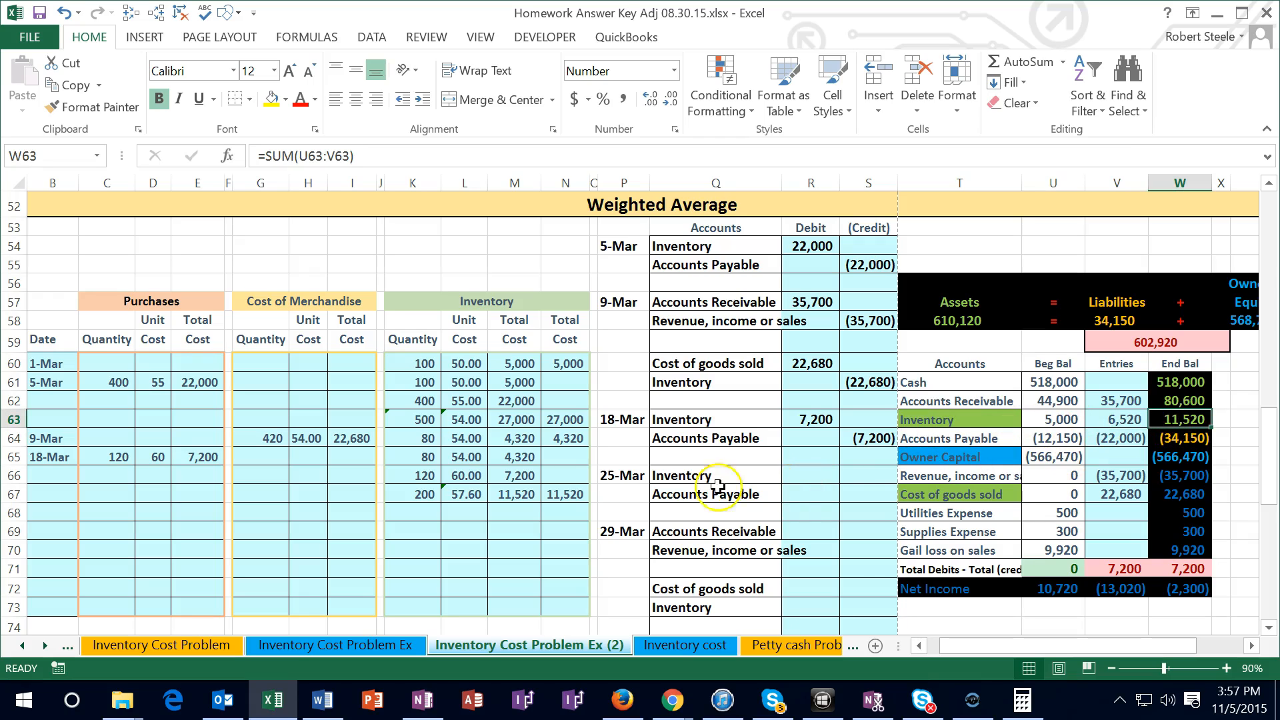
{"action": "left_click", "coordinate": [573, 494]}
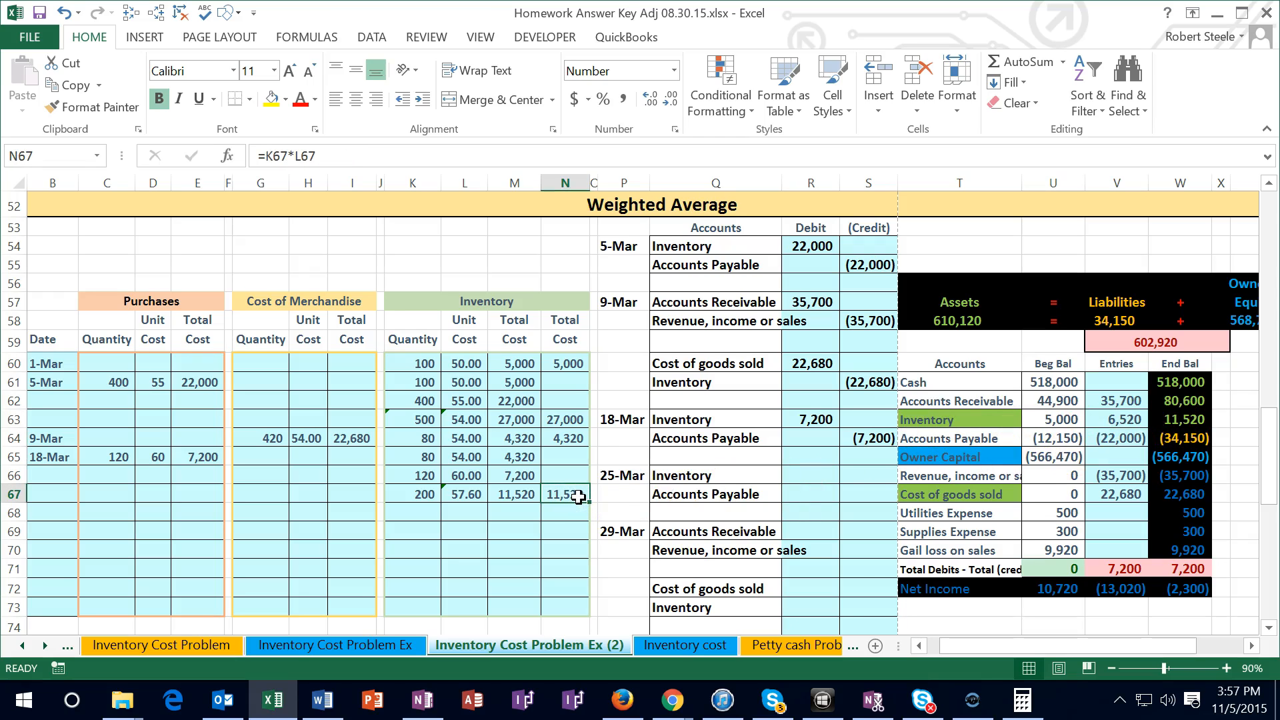
Add the 18-Mar Accounts Payable credit in S64 to the Accounts Payable entries formula in V64, making it =S55+S64
{"action": "left_click", "coordinate": [1118, 438]}
{"action": "double_click", "coordinate": [1118, 438]}
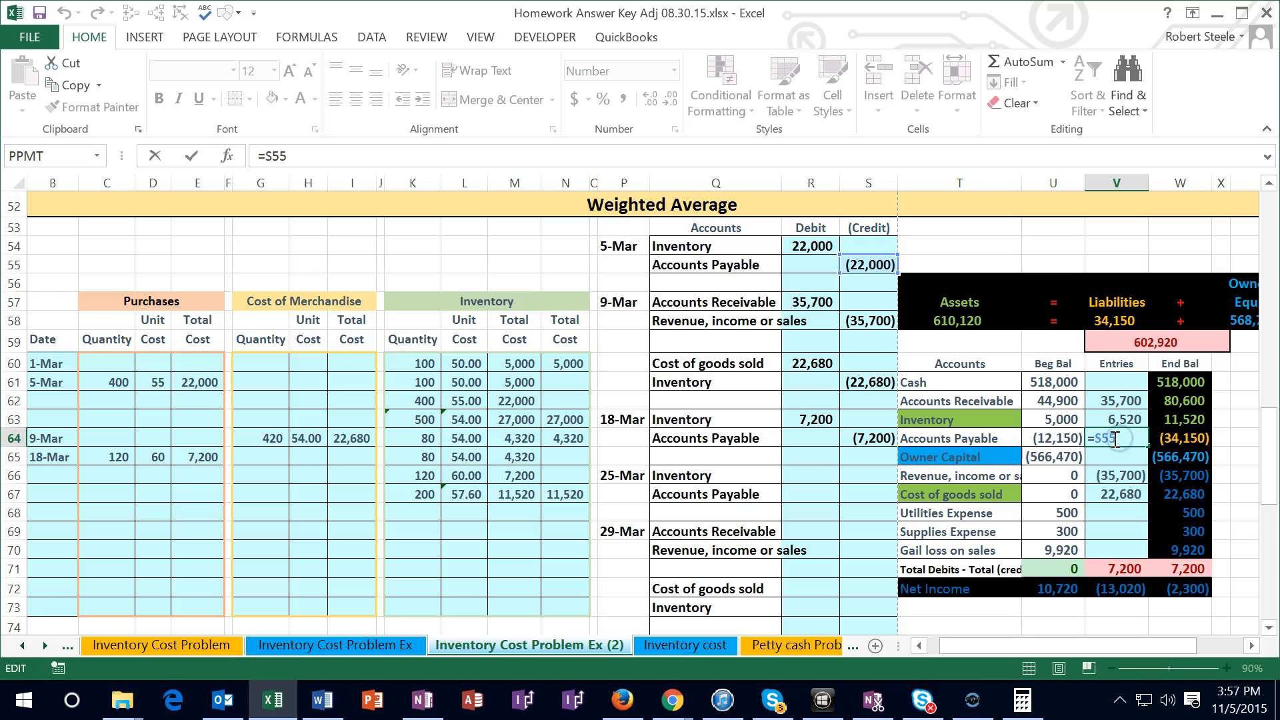
{"action": "type", "text": "+"}
{"action": "left_click", "coordinate": [868, 438]}
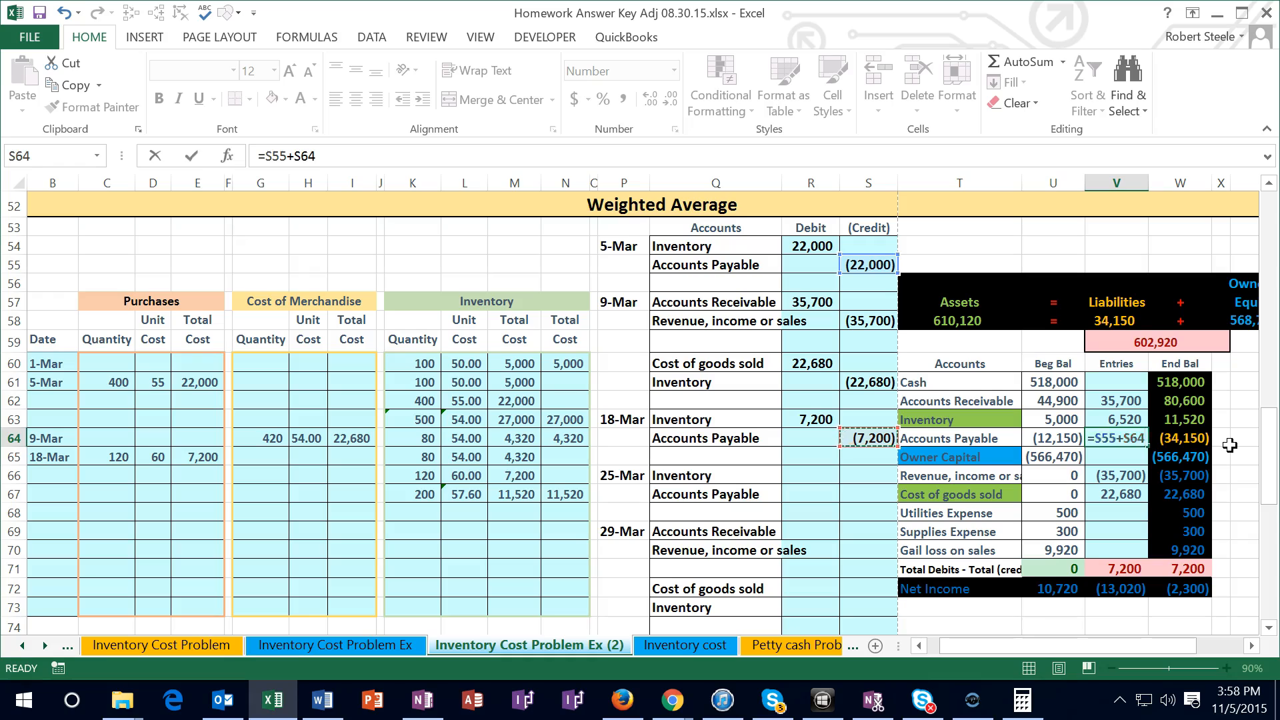
{"action": "key", "text": "Return"}
Enter the purchase date 3/25 in B68 of the weighted average worksheet
{"action": "key", "text": "Down"}
{"action": "key", "text": "Down"}
{"action": "key", "text": "Down"}
{"action": "key", "text": "Down"}
{"action": "key", "text": "Left"}
{"action": "key", "text": "Left"}
{"action": "key", "text": "Left"}
{"action": "key", "text": "Left"}
{"action": "key", "text": "Left"}
{"action": "key", "text": "Left"}
{"action": "key", "text": "Left"}
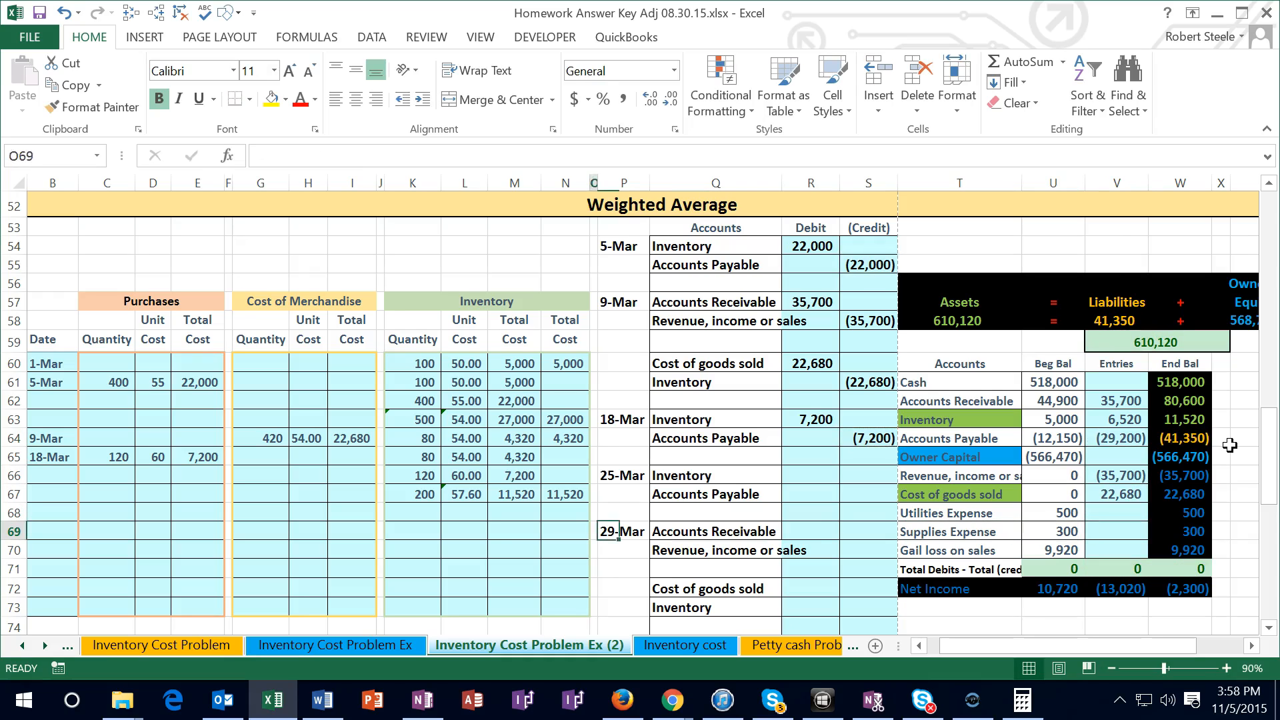
{"action": "key", "text": "Up"}
{"action": "key", "text": "Left"}
{"action": "key", "text": "Left"}
{"action": "key", "text": "Left"}
{"action": "key", "text": "Left"}
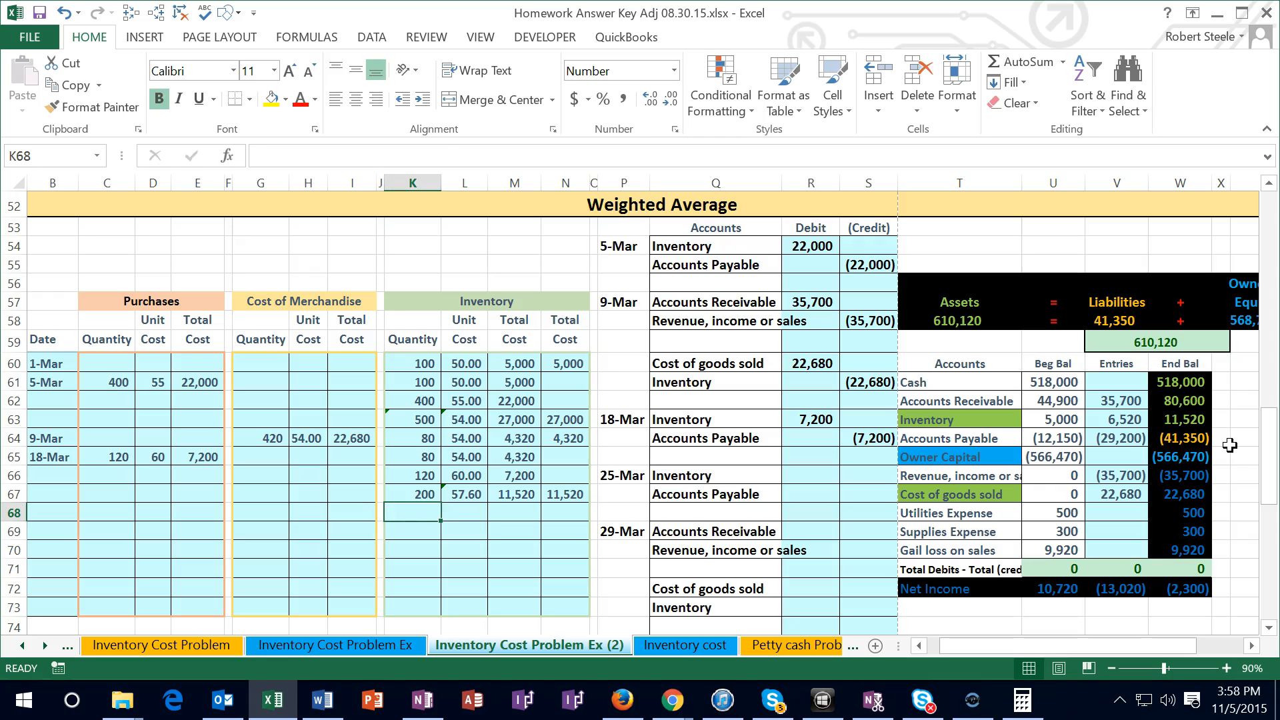
{"action": "key", "text": "Left"}
{"action": "key", "text": "Left"}
{"action": "key", "text": "Left"}
{"action": "key", "text": "Left"}
{"action": "key", "text": "Left"}
{"action": "key", "text": "Left"}
{"action": "key", "text": "Left"}
{"action": "key", "text": "Left"}
{"action": "key", "text": "Left"}
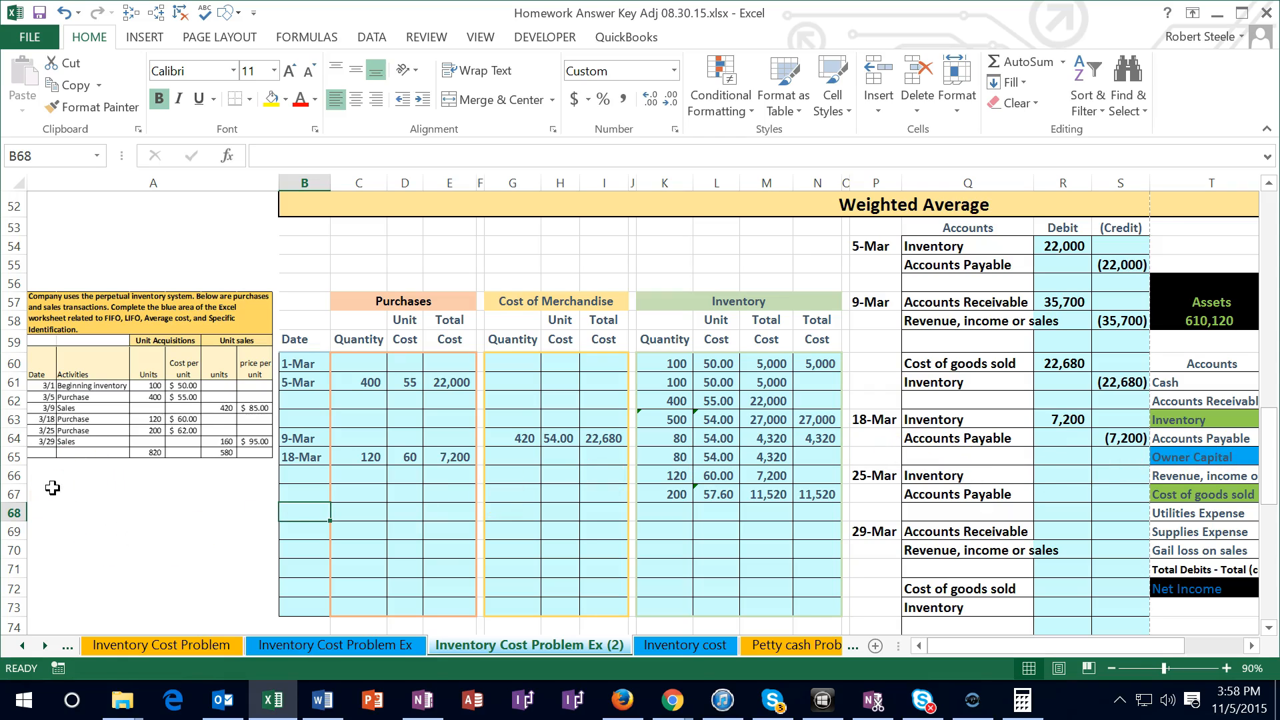
{"action": "type", "text": "3"}
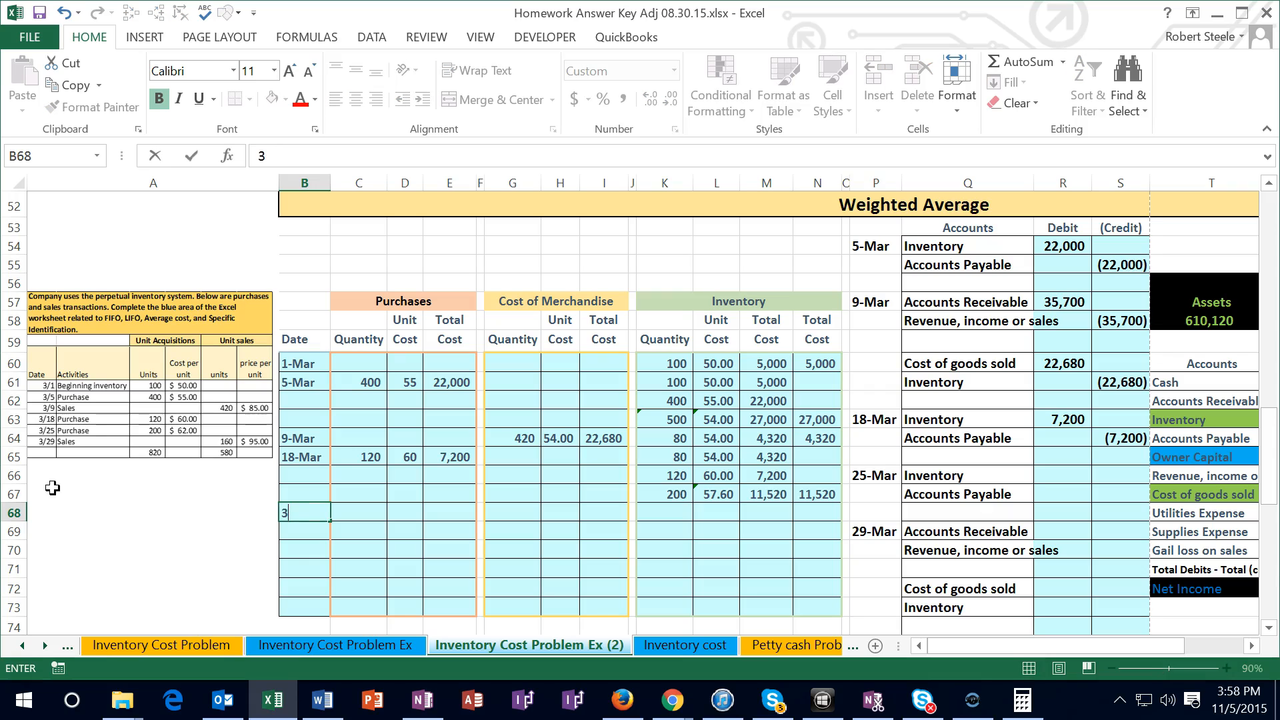
{"action": "type", "text": "/25"}
{"action": "key", "text": "Tab"}
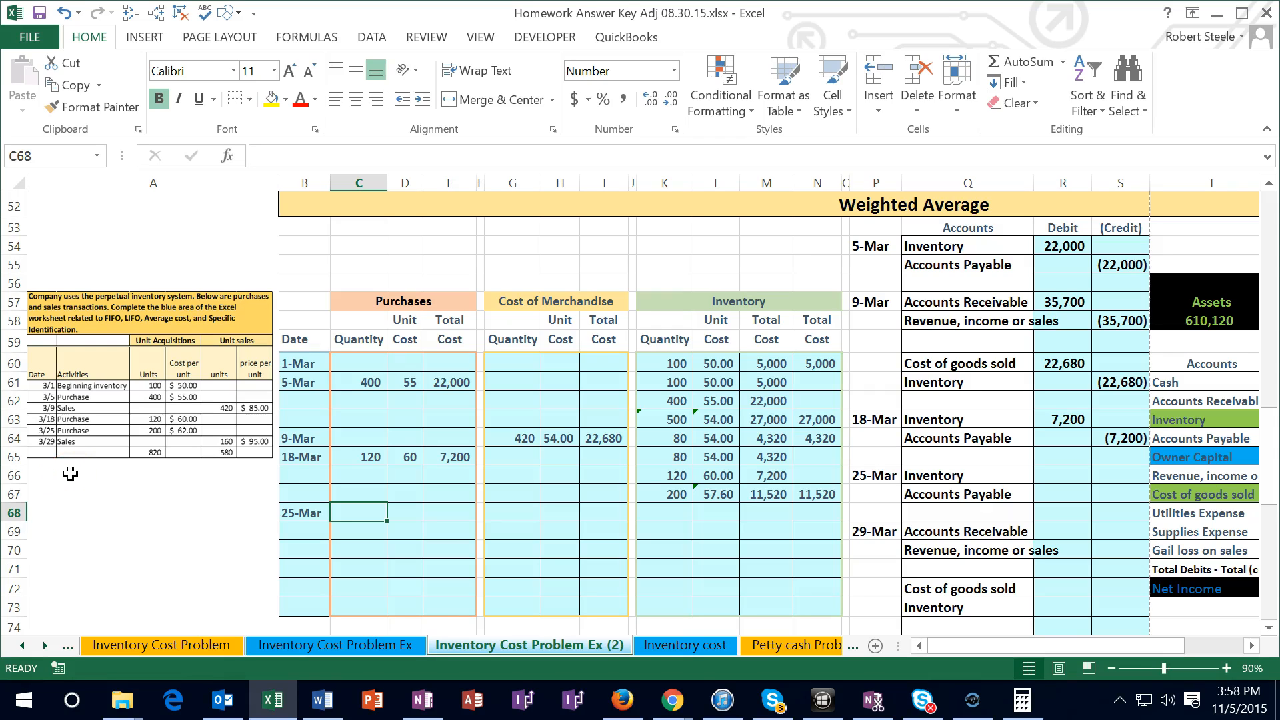
Enter the 25-Mar purchase quantity 200 in C68 and unit cost 62 in D68
{"action": "type", "text": "200"}
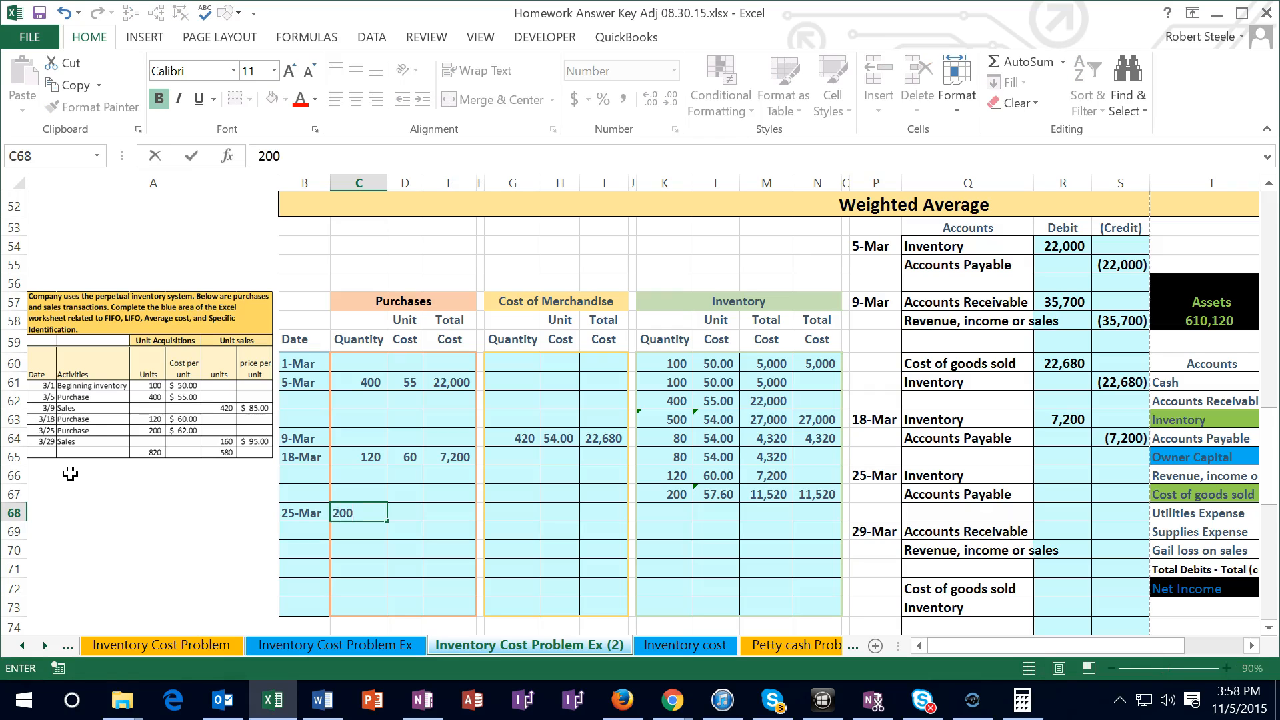
{"action": "key", "text": "Tab"}
{"action": "type", "text": "62"}
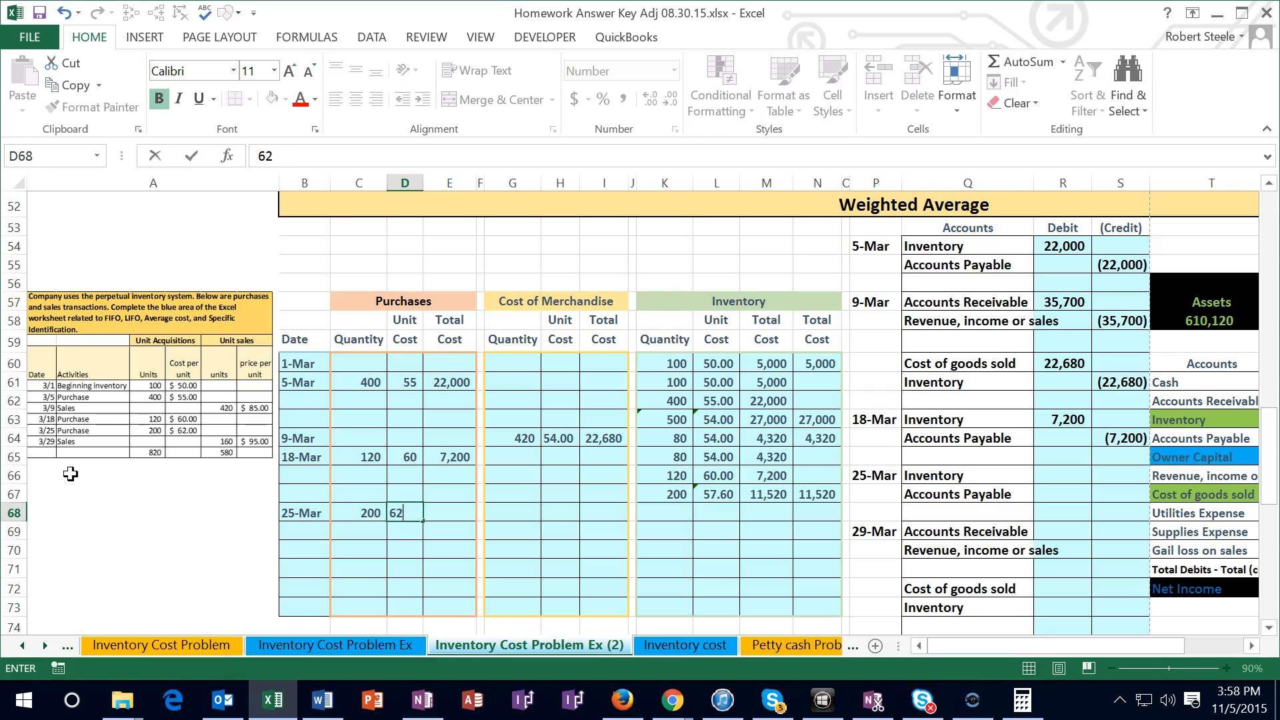
{"action": "key", "text": "Tab"}
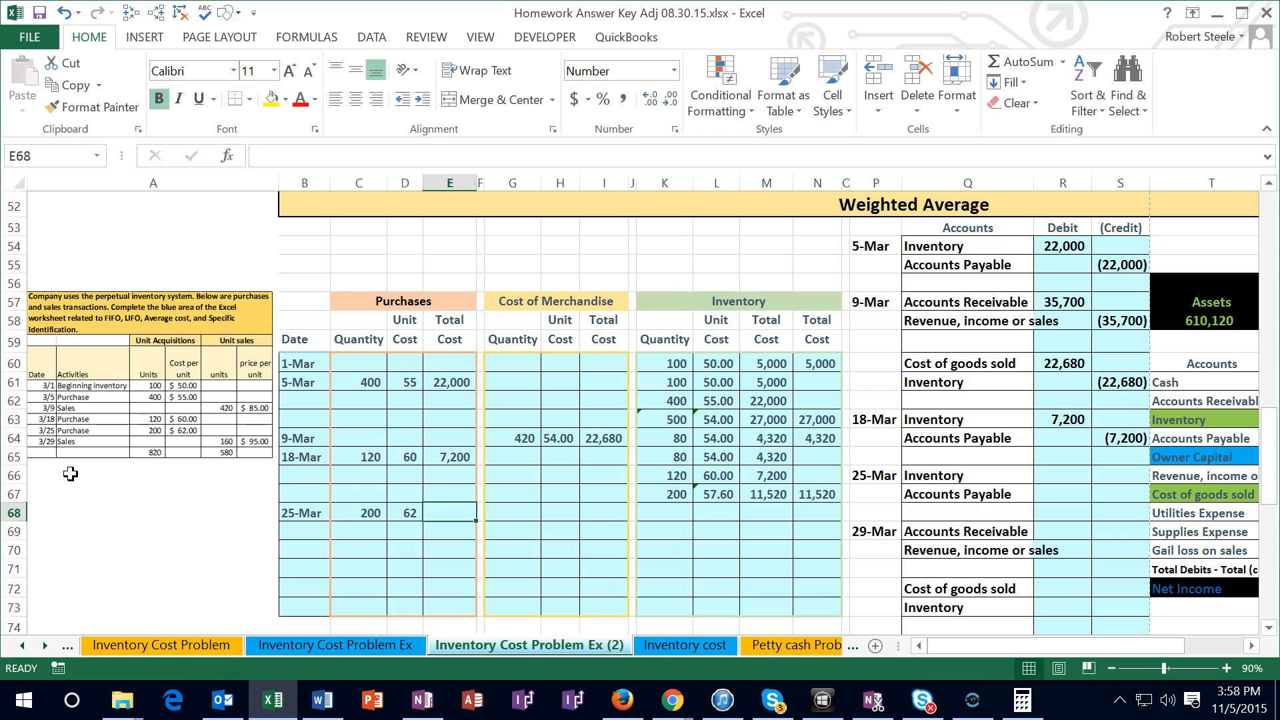
Calculate the 25-Mar purchase total cost in E68 as quantity times unit cost, =C68*D68
{"action": "type", "text": "="}
{"action": "key", "text": "Left"}
{"action": "key", "text": "Left"}
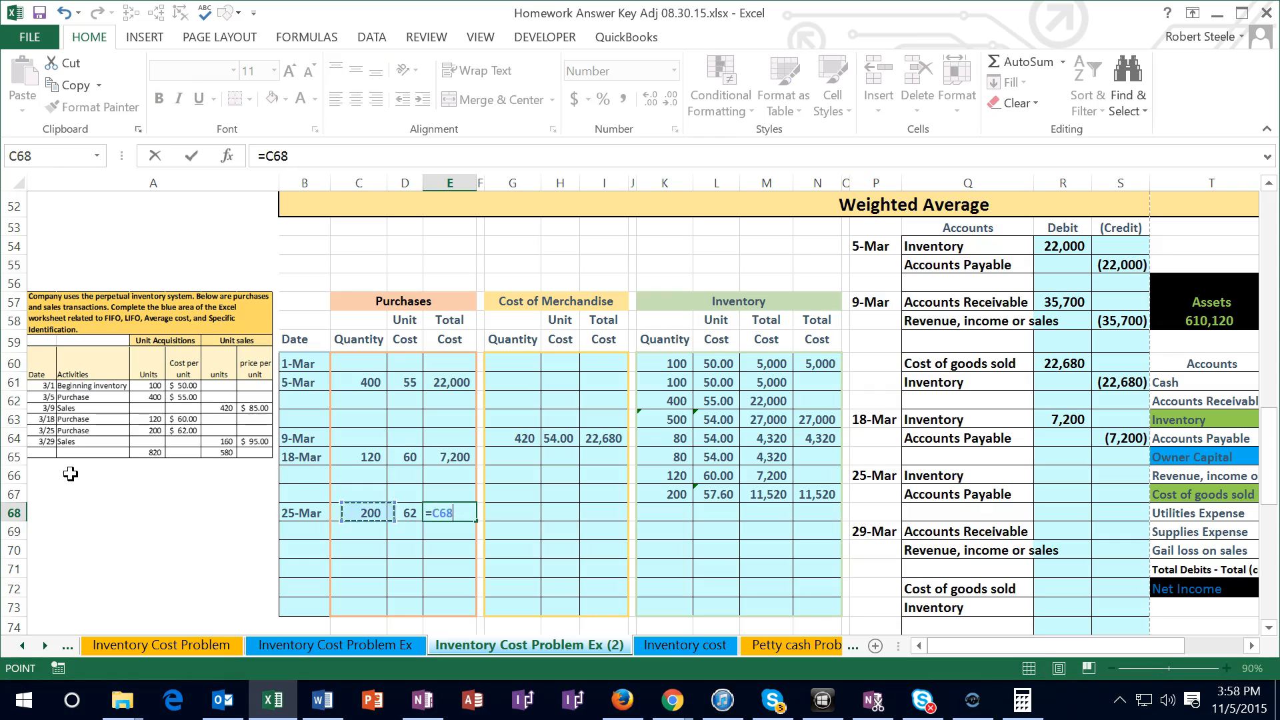
{"action": "type", "text": "*"}
{"action": "key", "text": "Left"}
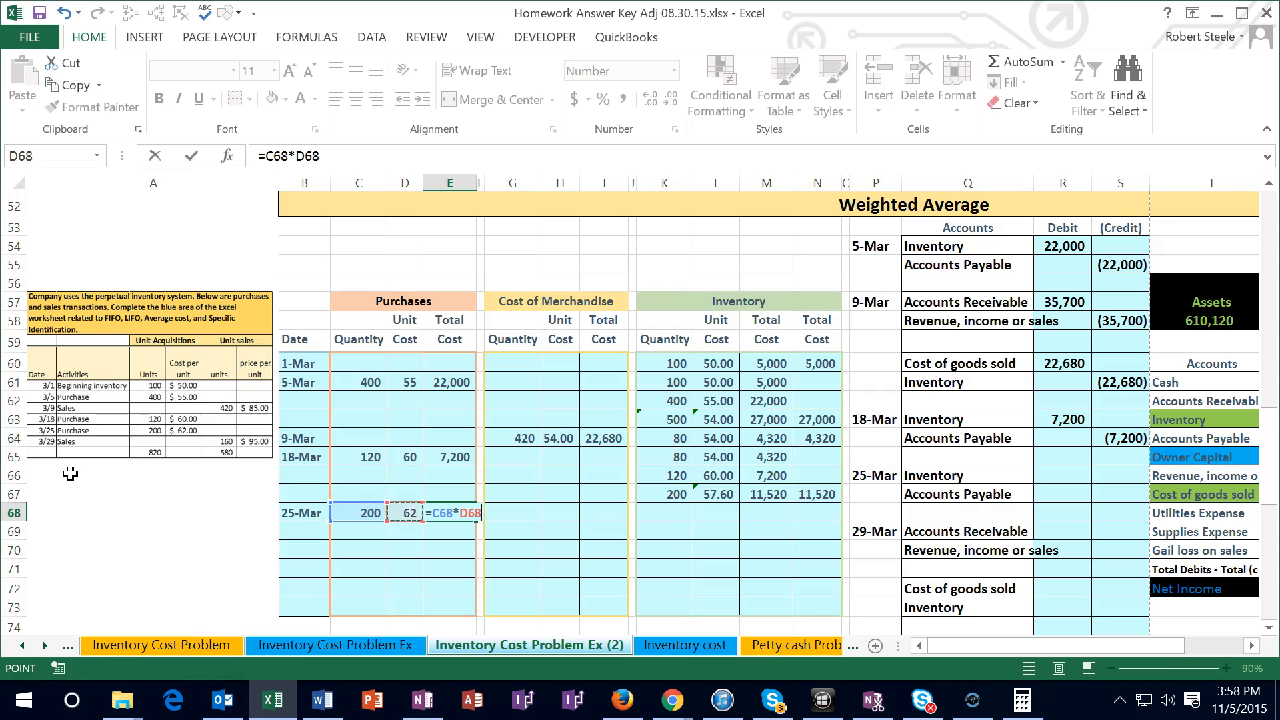
{"action": "key", "text": "Return"}
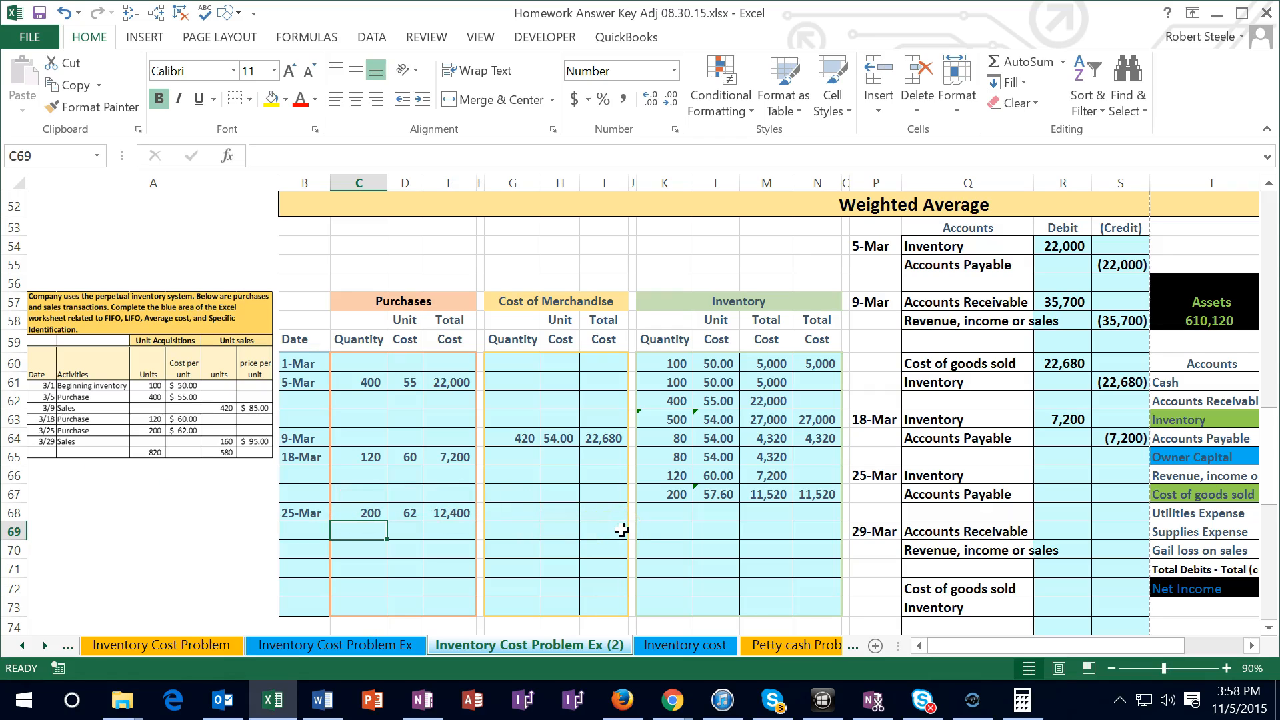
Copy the inventory layer K67:M67 and paste it as values into row 68, starting at K68
{"action": "left_click", "coordinate": [655, 495]}
{"action": "left_click_drag", "start_coordinate": [656, 495], "coordinate": [749, 499]}
{"action": "right_click", "coordinate": [748, 500]}
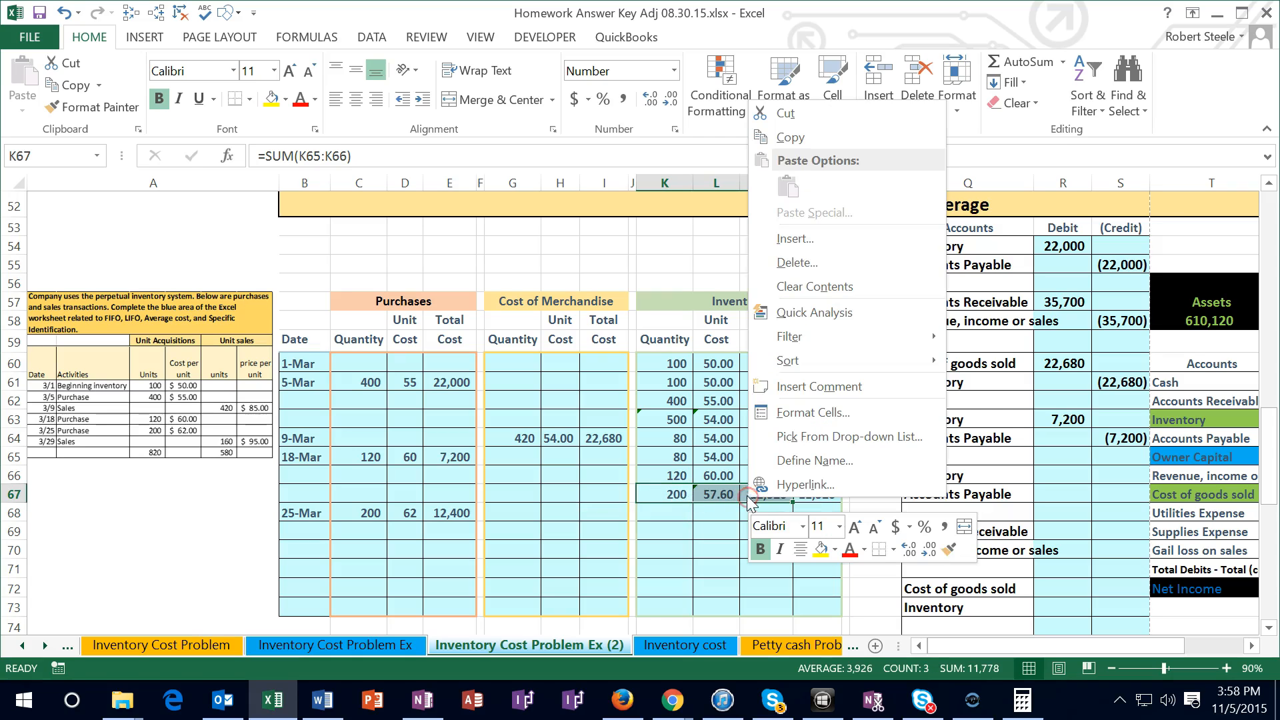
{"action": "left_click", "coordinate": [790, 137]}
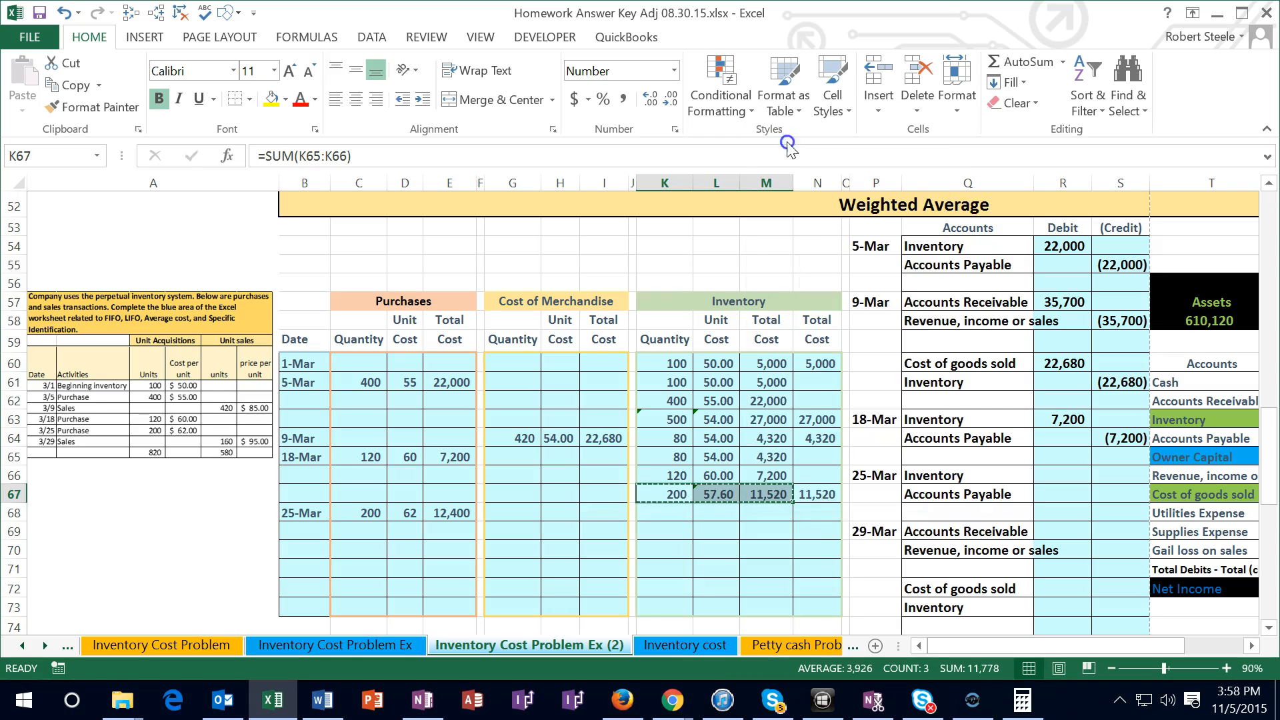
{"action": "left_click", "coordinate": [666, 513]}
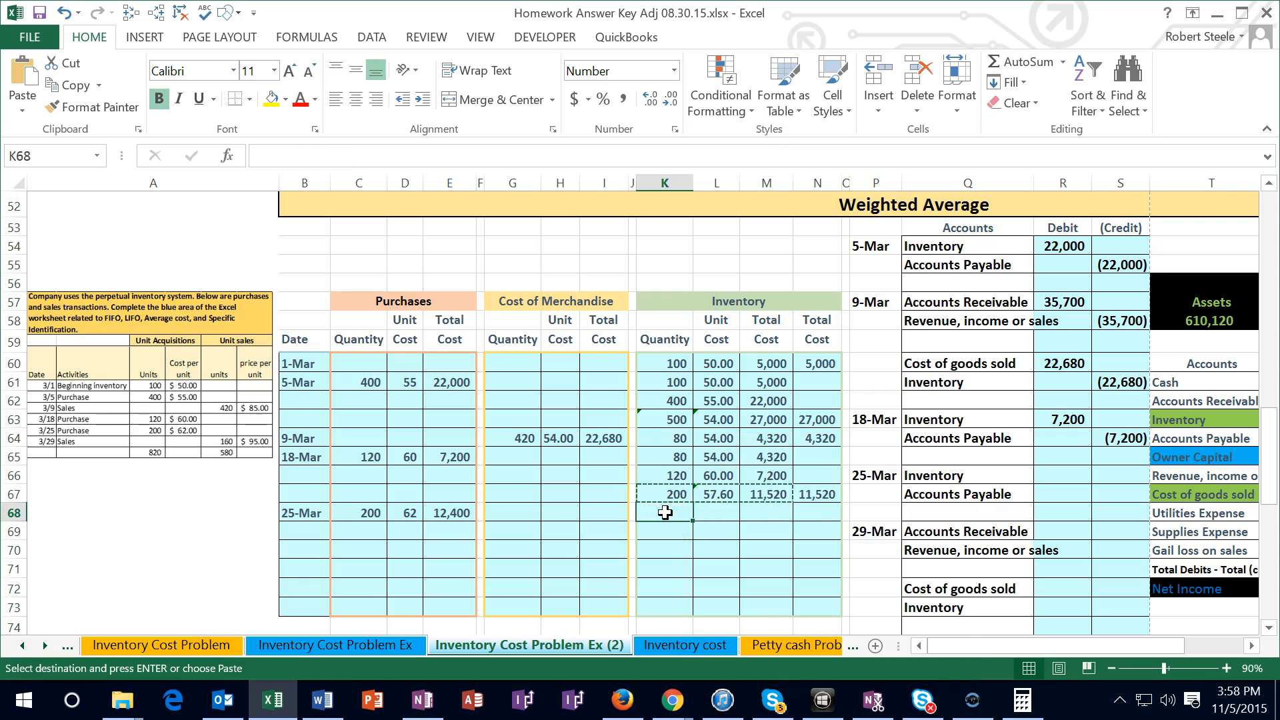
{"action": "right_click", "coordinate": [666, 512]}
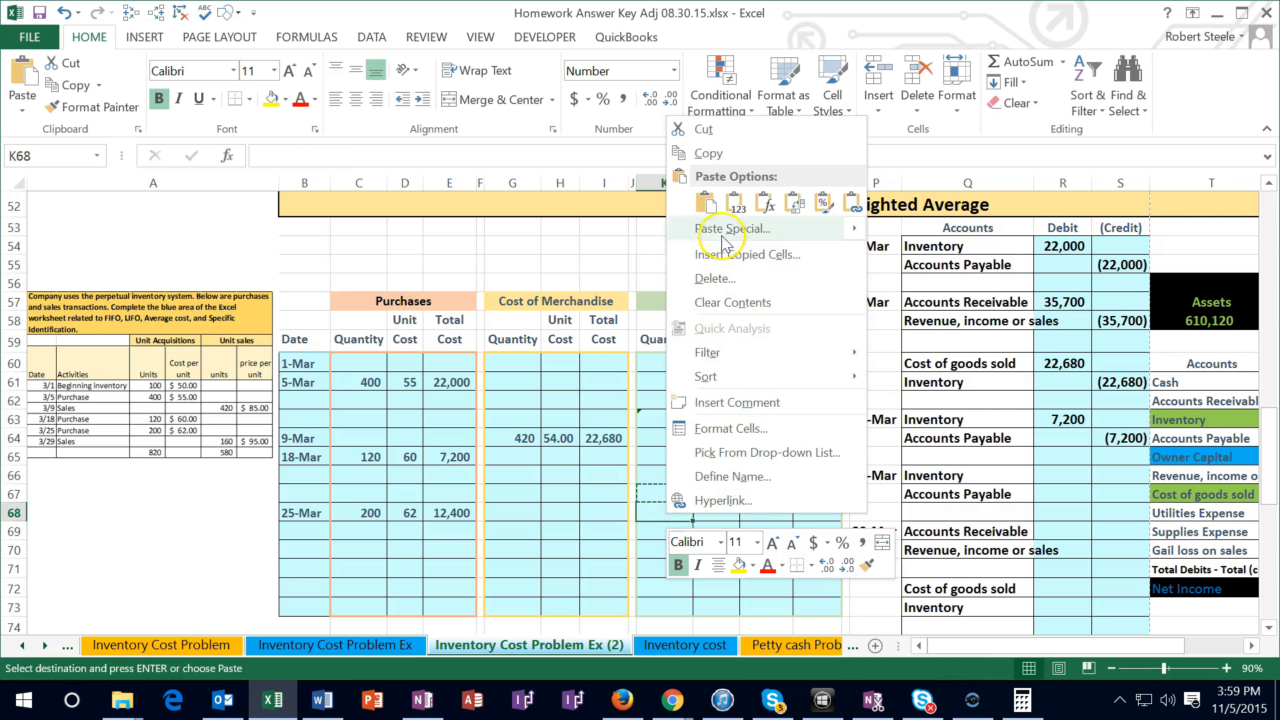
{"action": "left_click", "coordinate": [734, 203]}
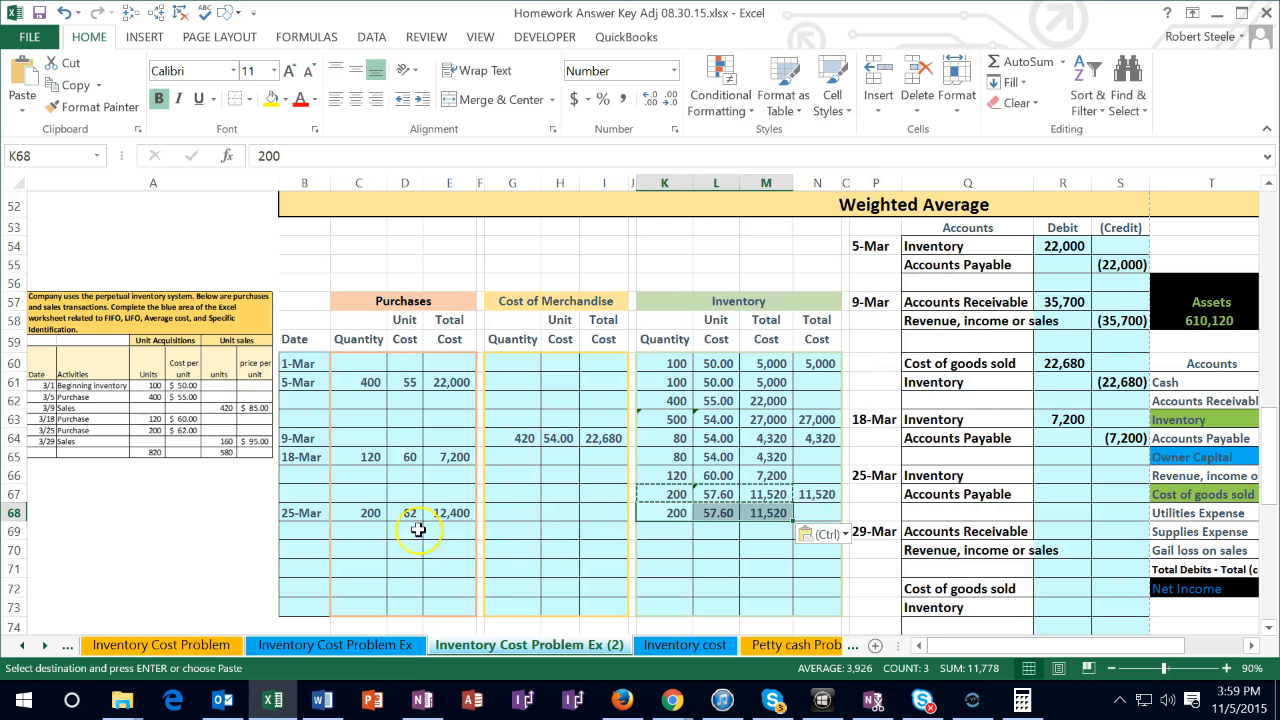
Copy the 25-Mar purchase figures C68:E68 and paste them as values into the Inventory section starting at K69
{"action": "left_click_drag", "start_coordinate": [363, 512], "coordinate": [445, 510]}
{"action": "right_click", "coordinate": [446, 512]}
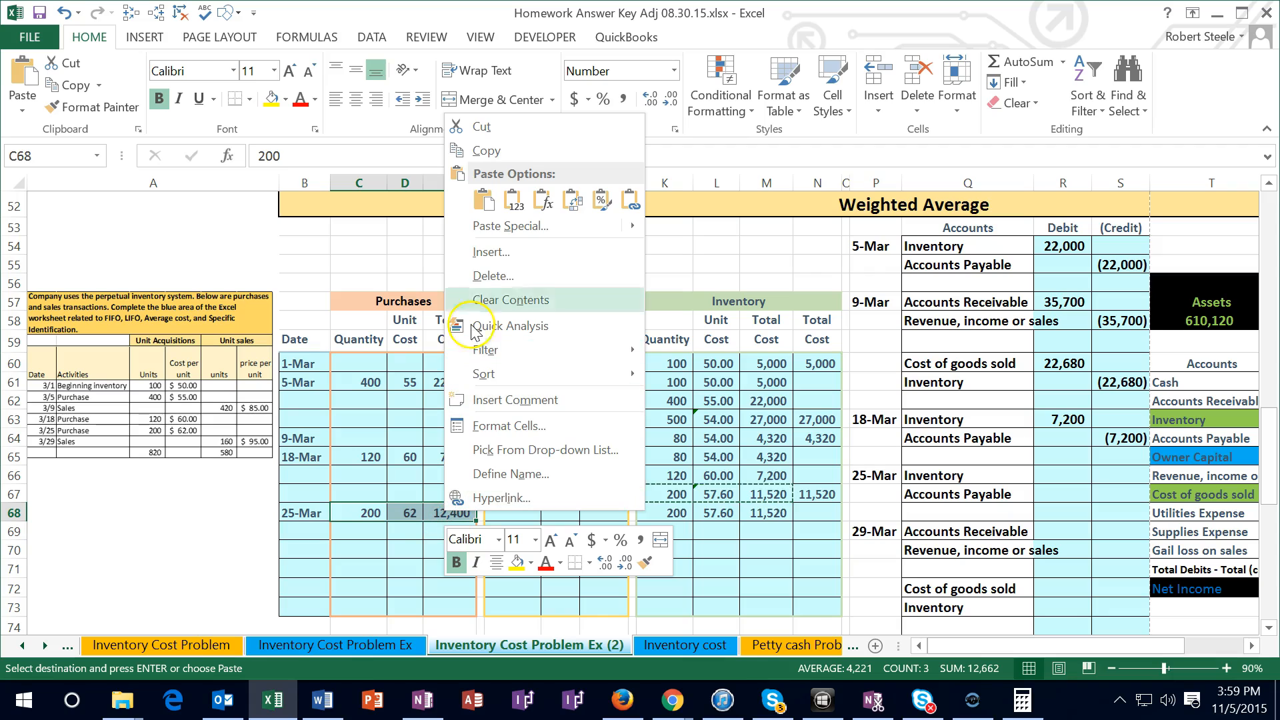
{"action": "left_click", "coordinate": [482, 151]}
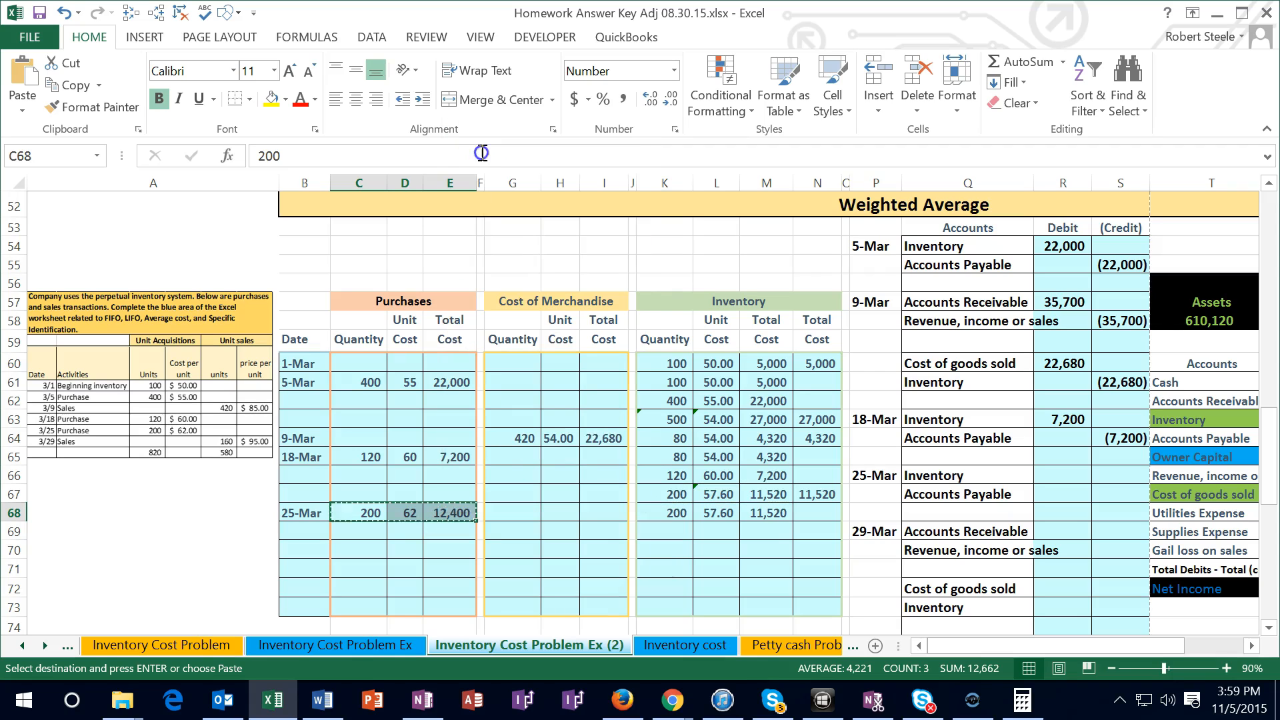
{"action": "left_click", "coordinate": [664, 531]}
{"action": "right_click", "coordinate": [666, 533]}
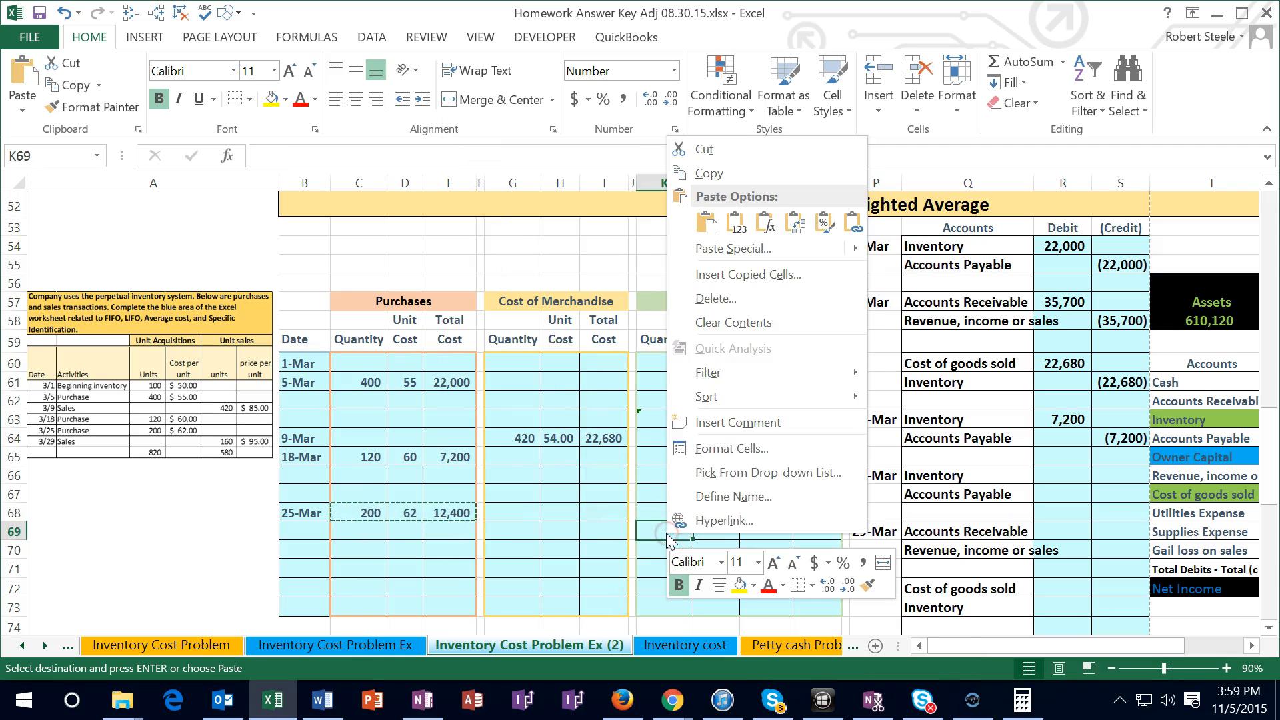
{"action": "left_click", "coordinate": [727, 218]}
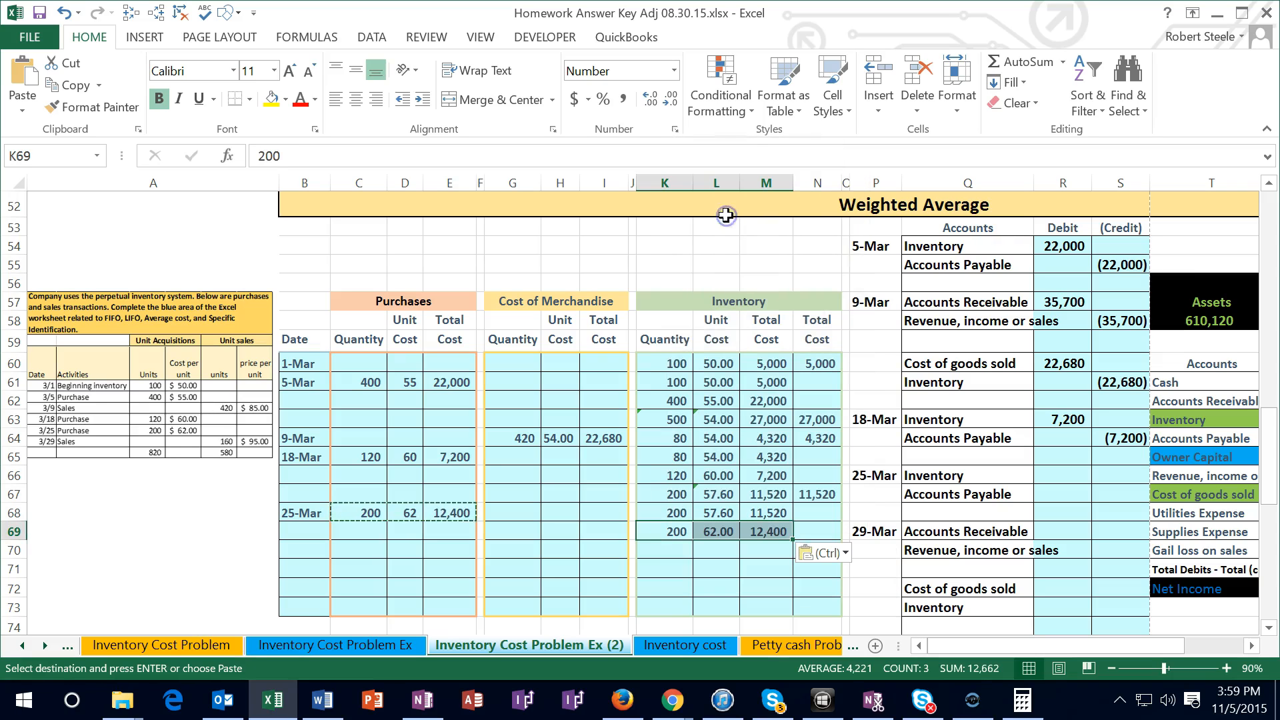
Total the two inventory layer quantities in K70 with a SUM of K68:K69
{"action": "left_click_drag", "start_coordinate": [312, 512], "coordinate": [747, 536]}
{"action": "left_click_drag", "start_coordinate": [673, 513], "coordinate": [748, 530]}
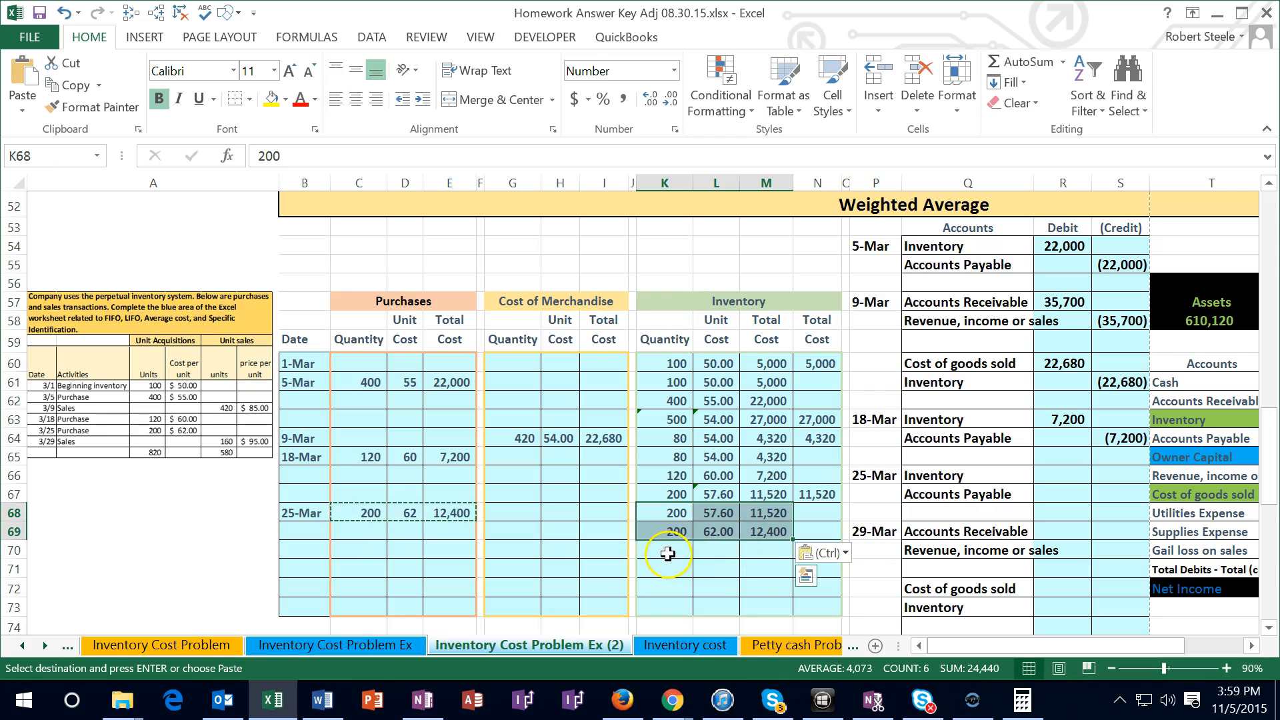
{"action": "left_click", "coordinate": [707, 549]}
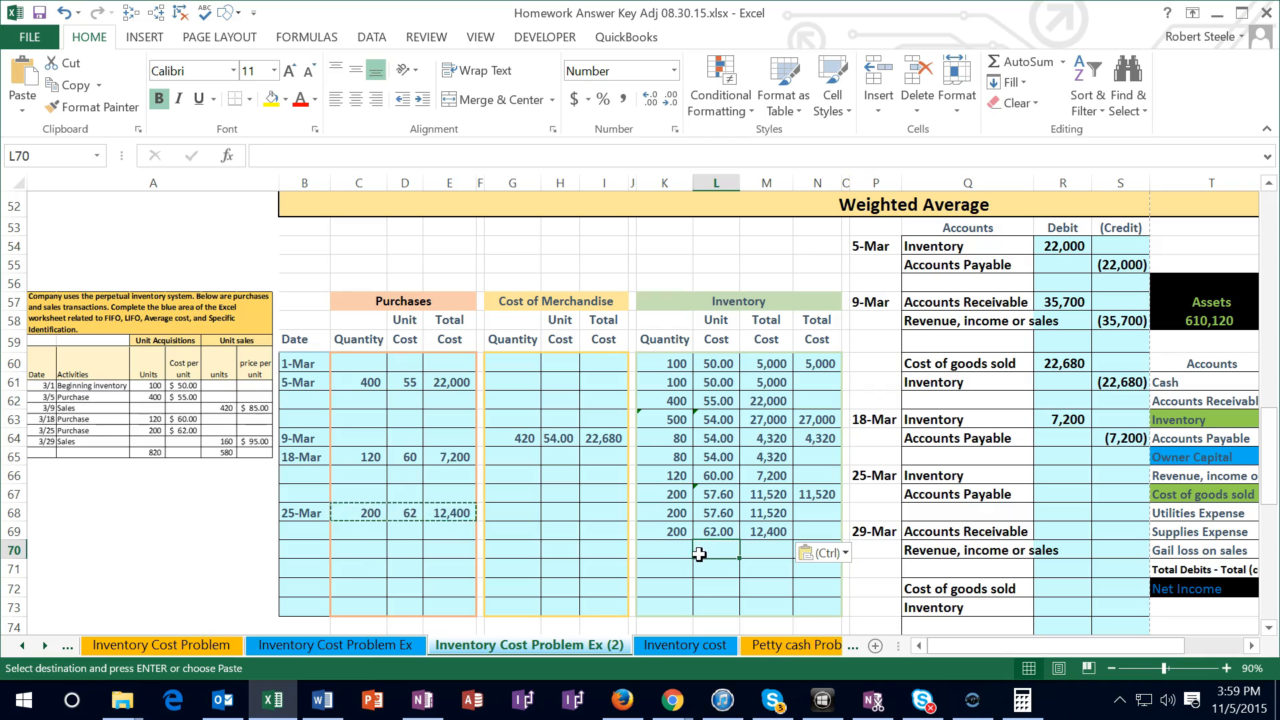
{"action": "left_click", "coordinate": [659, 549]}
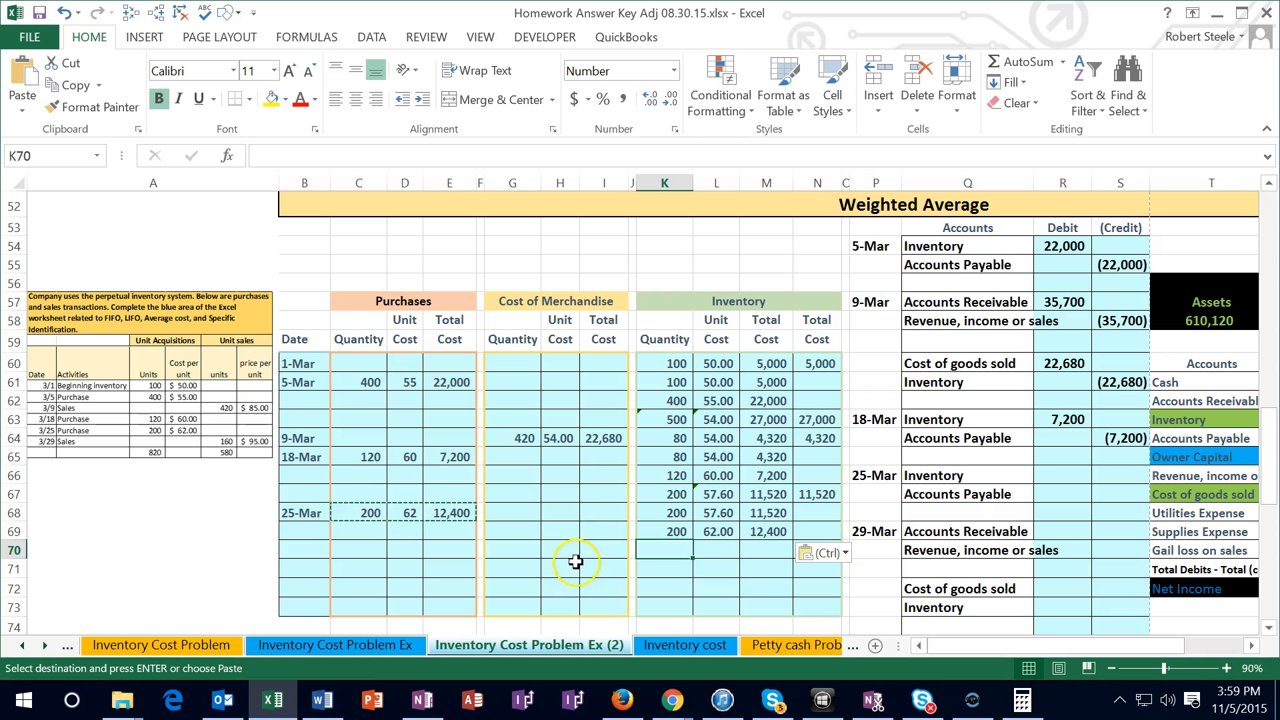
{"action": "type", "text": "=sum("}
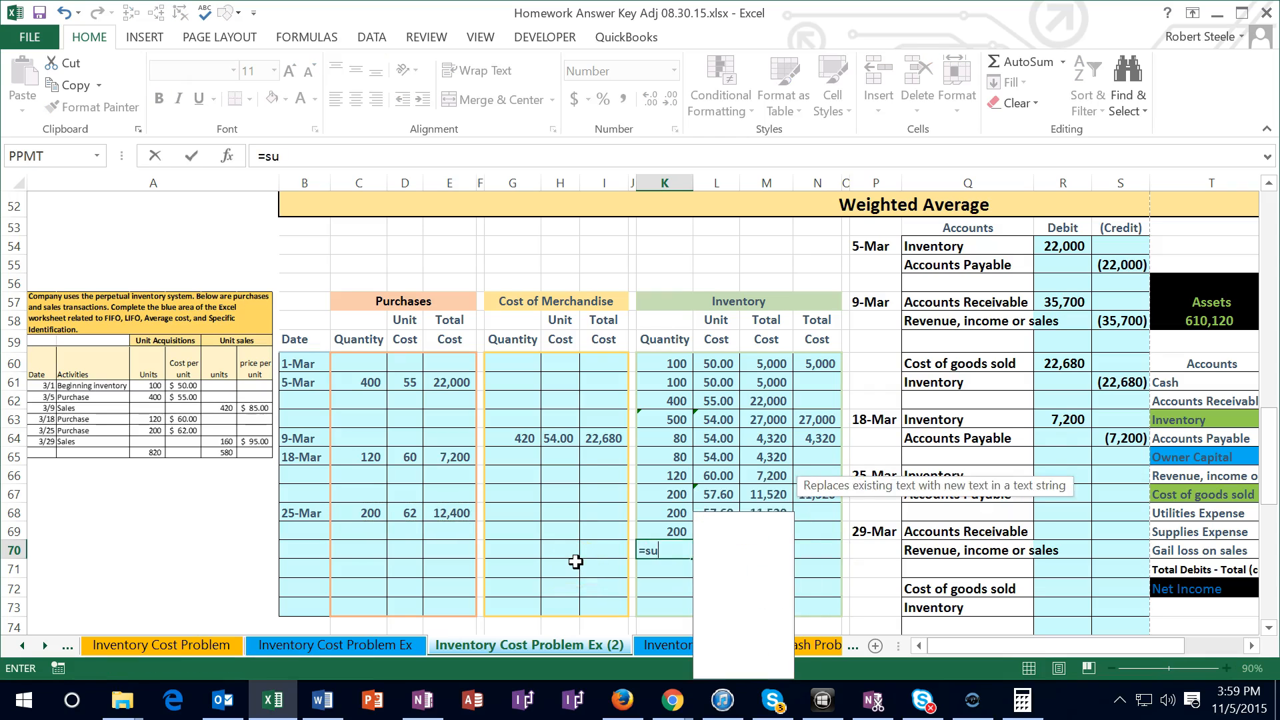
{"action": "left_click_drag", "start_coordinate": [657, 514], "coordinate": [657, 523]}
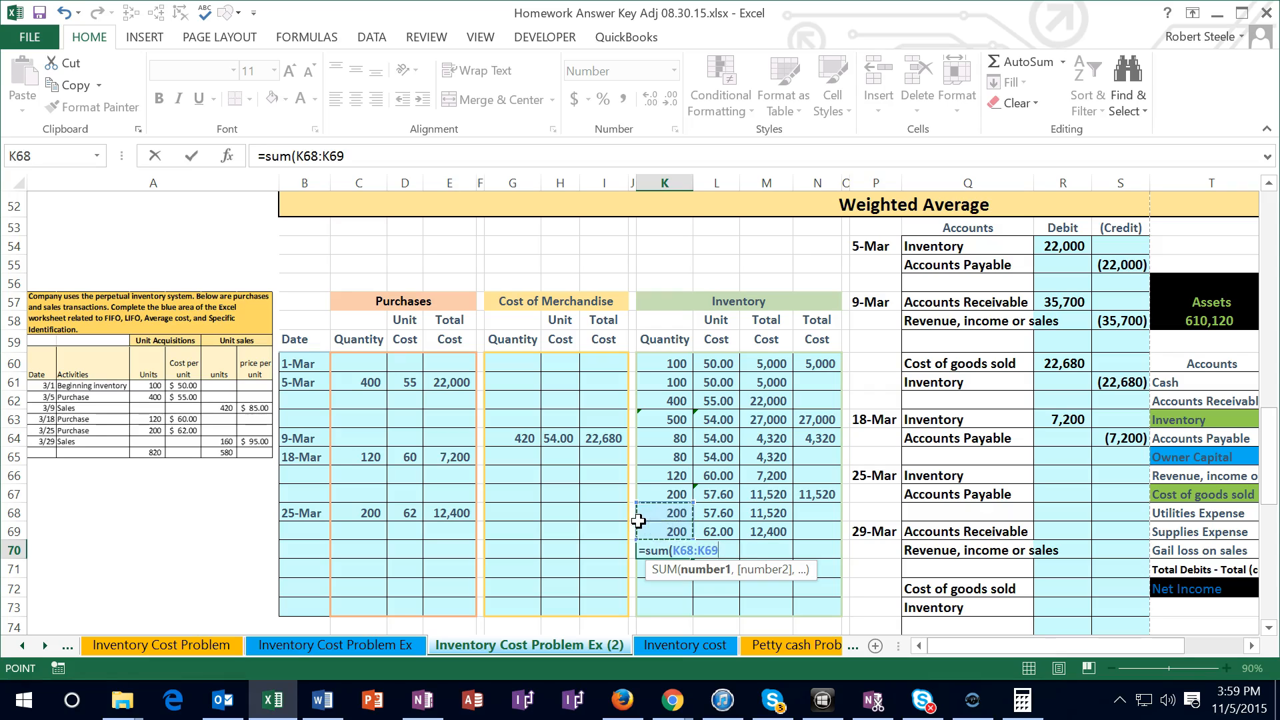
{"action": "key", "text": "Return"}
Total the two inventory layer costs in M70 with a SUM of M68:M69
{"action": "left_click", "coordinate": [772, 549]}
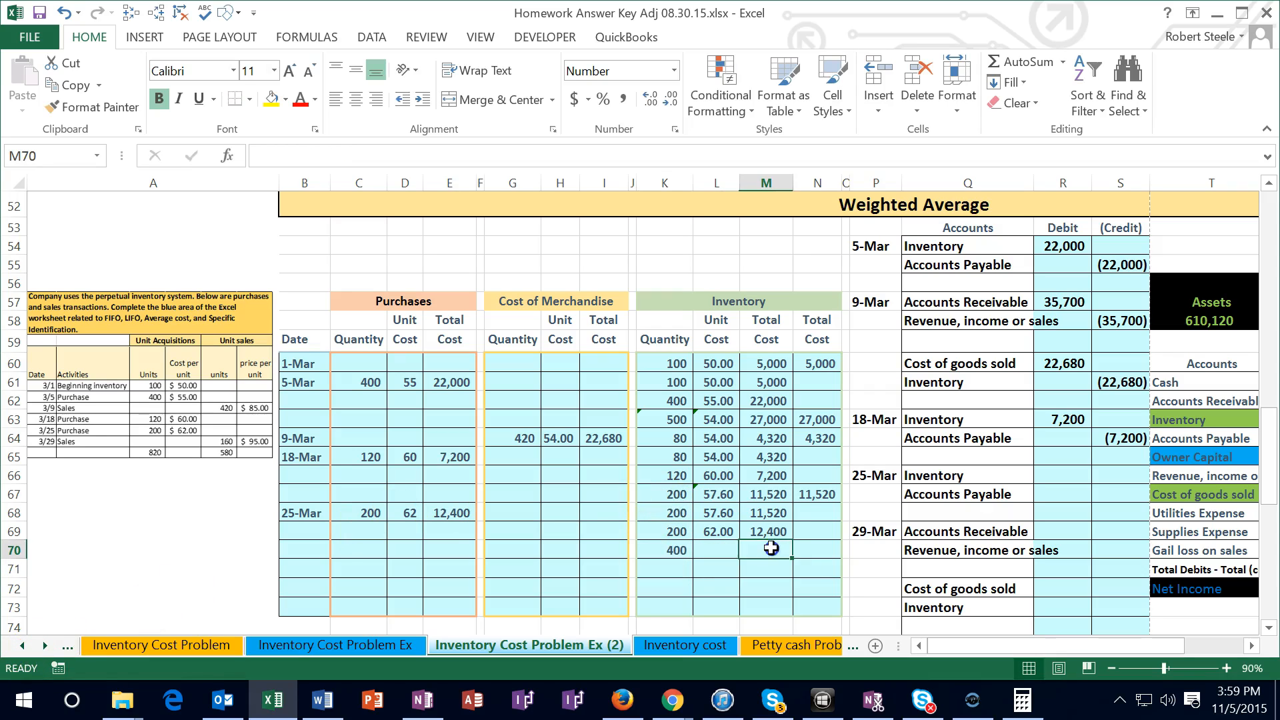
{"action": "type", "text": "=sum("}
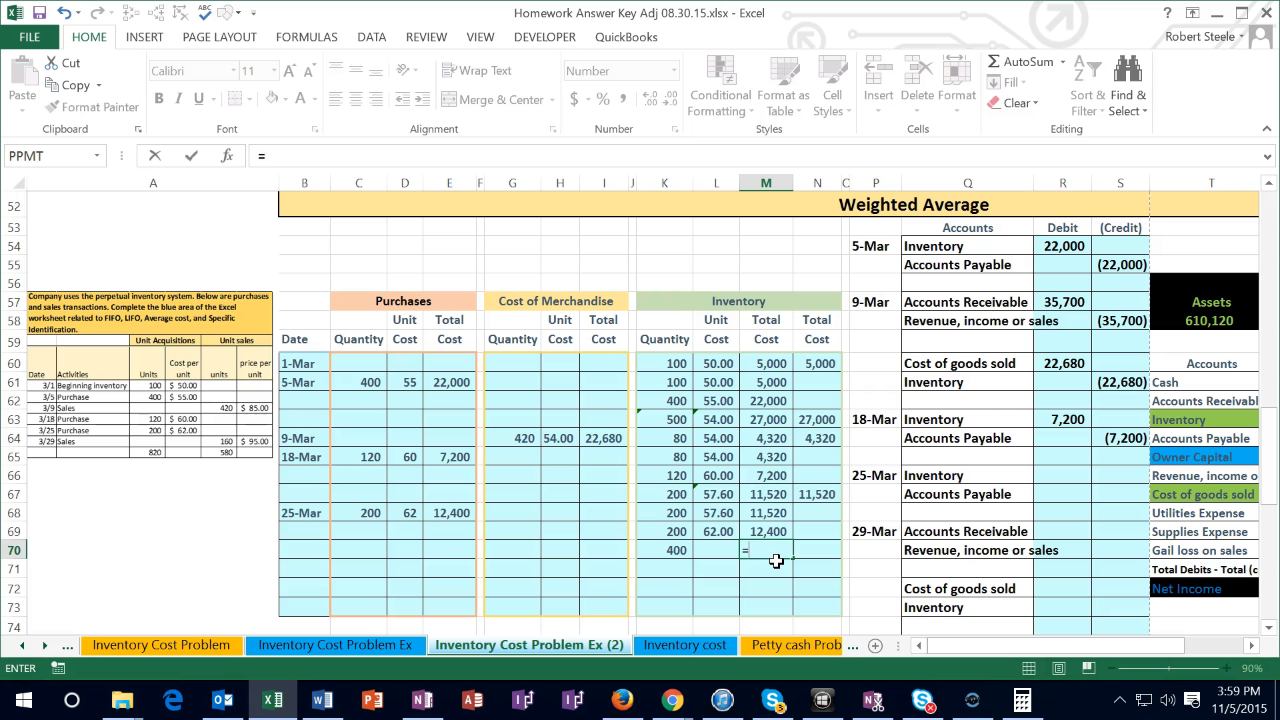
{"action": "left_click", "coordinate": [772, 512]}
{"action": "left_click", "coordinate": [775, 513]}
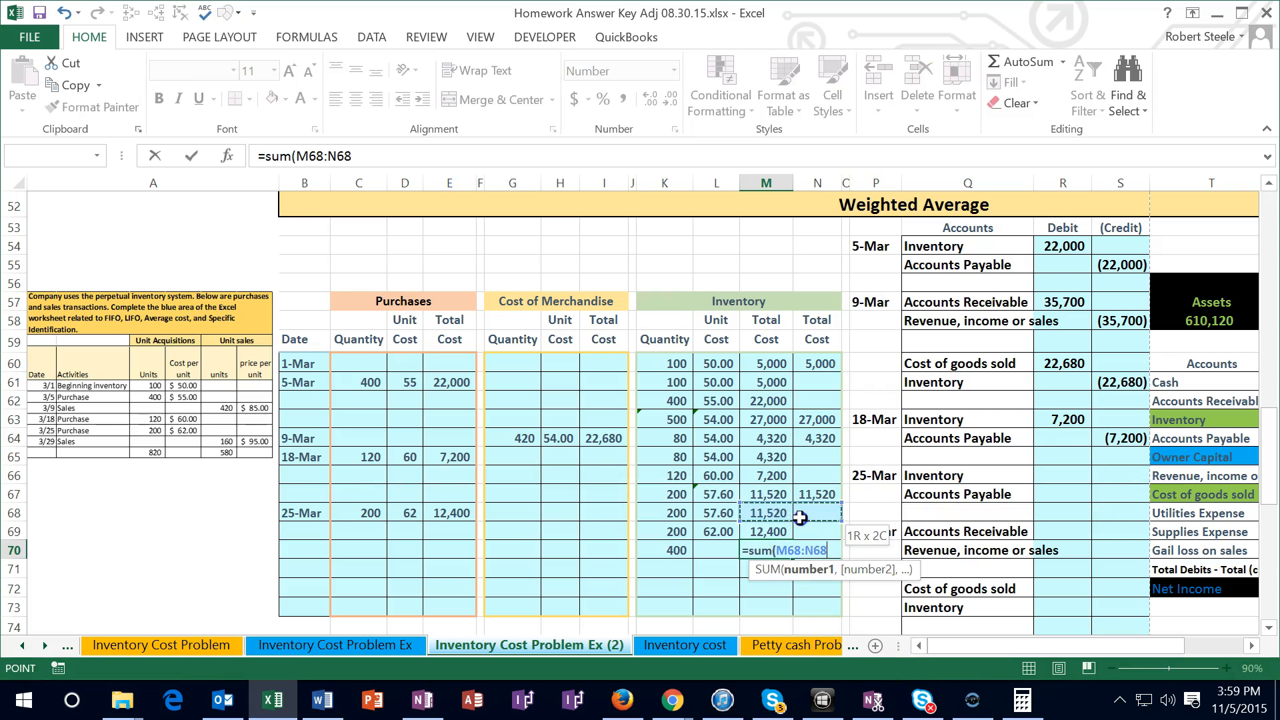
{"action": "left_click_drag", "start_coordinate": [780, 514], "coordinate": [780, 528]}
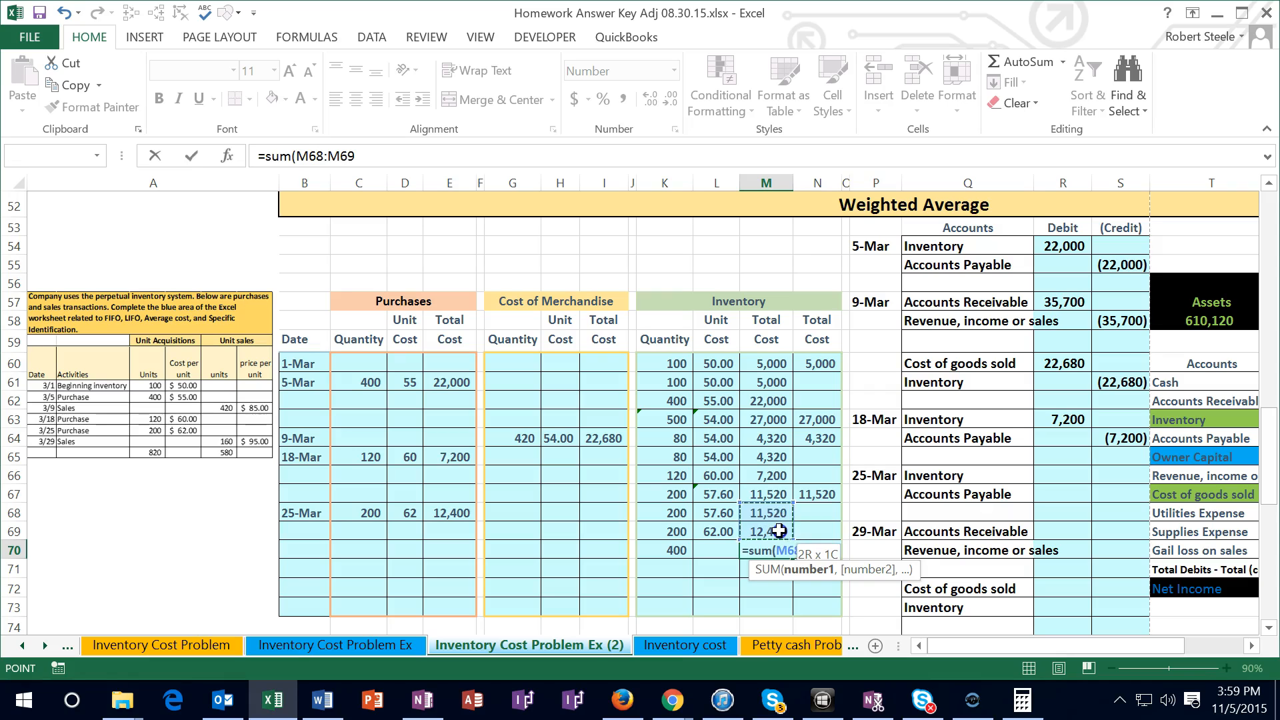
{"action": "key", "text": "Return"}
Switch to Calculator and divide the total cost 23920 by the 400 units to check the average unit cost
{"action": "left_click", "coordinate": [1027, 700]}
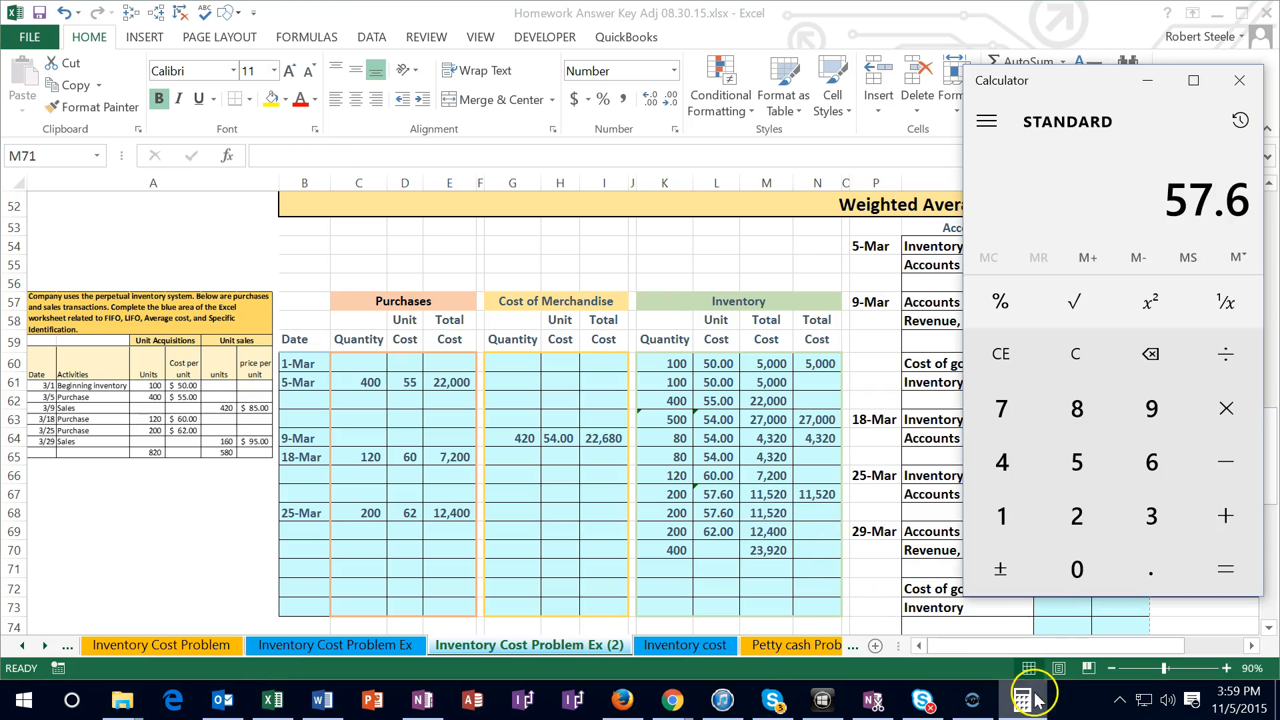
{"action": "left_click", "coordinate": [1095, 355]}
{"action": "type", "text": "23920"}
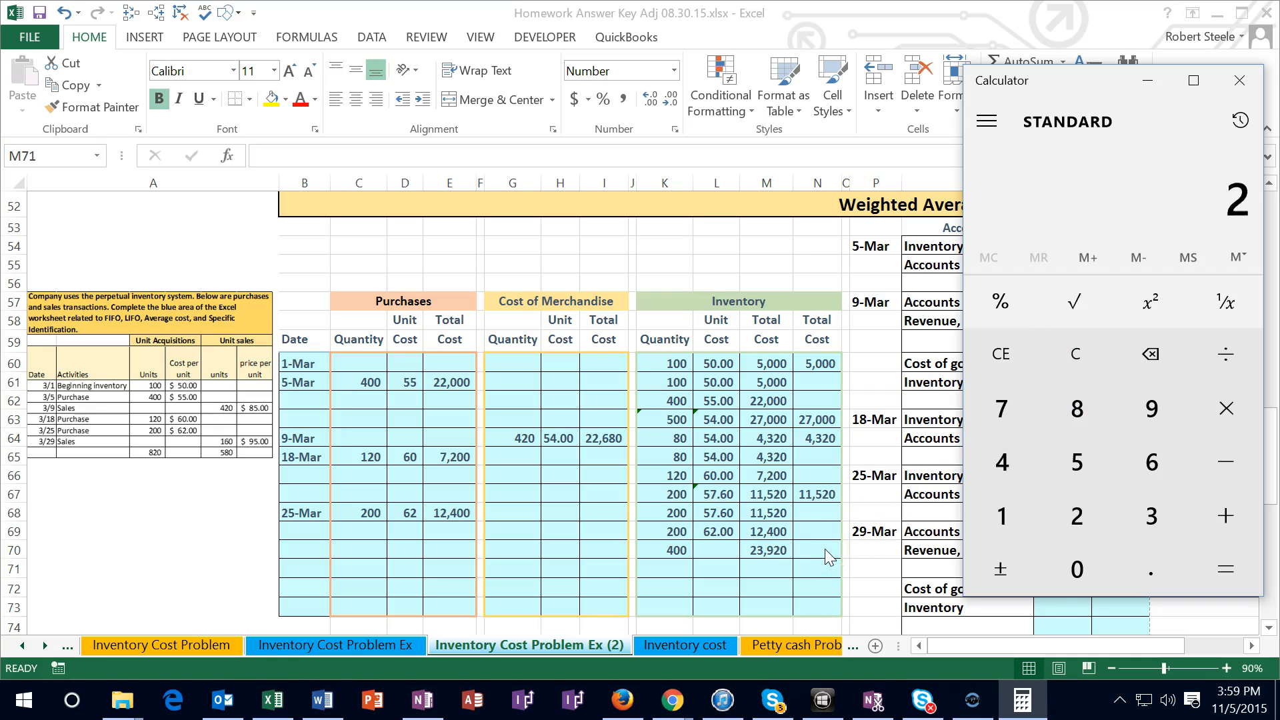
{"action": "key", "text": "slash"}
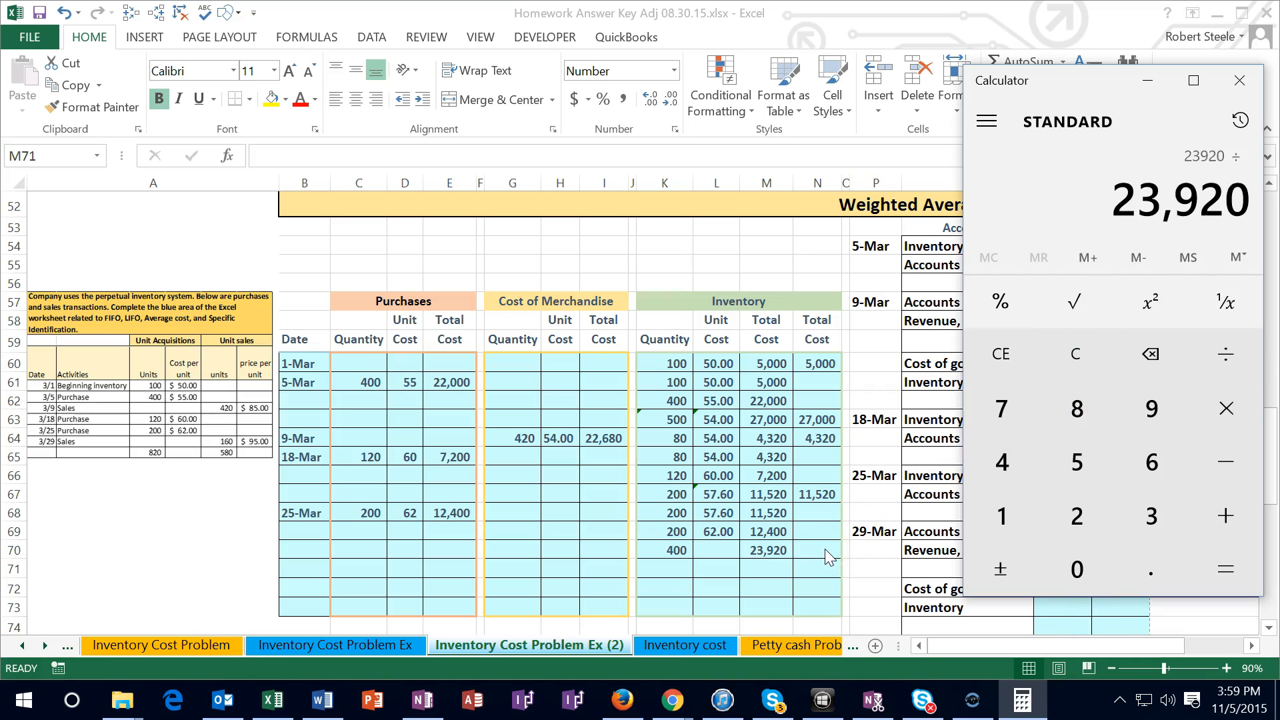
{"action": "type", "text": "400"}
{"action": "key", "text": "Return"}
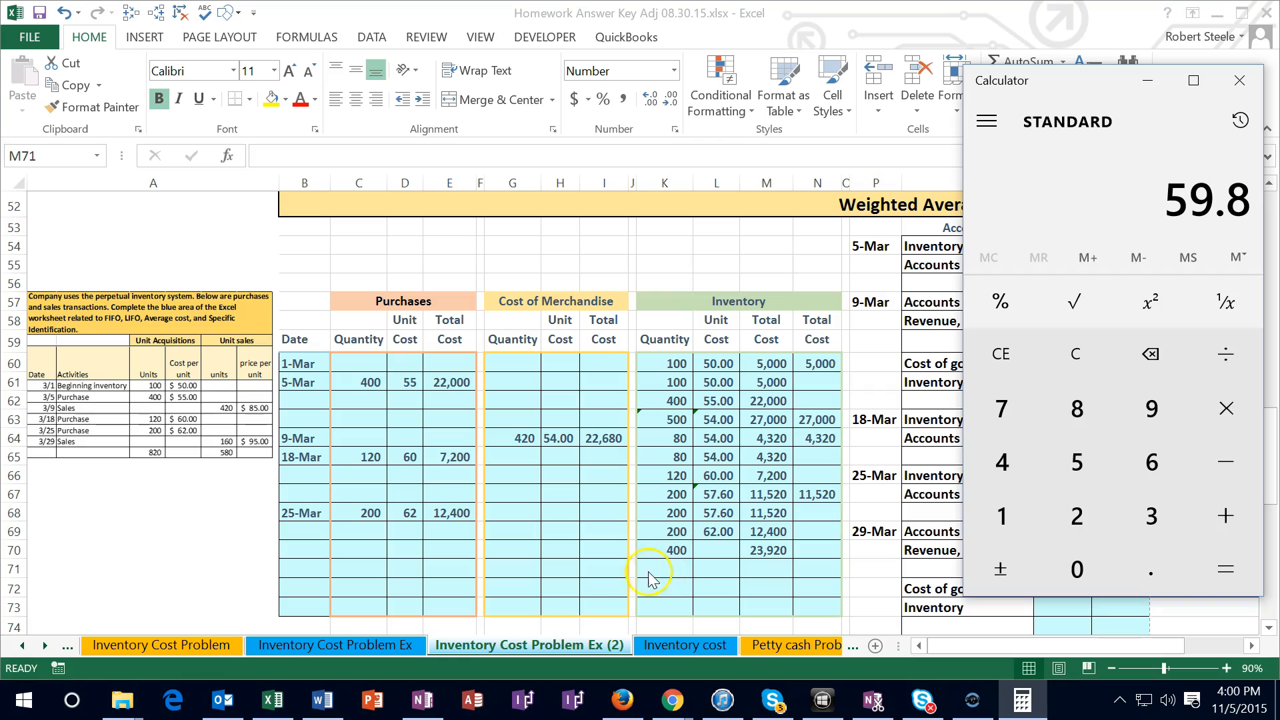
Calculate the average unit cost in L70 by dividing the total cost M70 by the quantity K70
{"action": "left_click", "coordinate": [710, 548]}
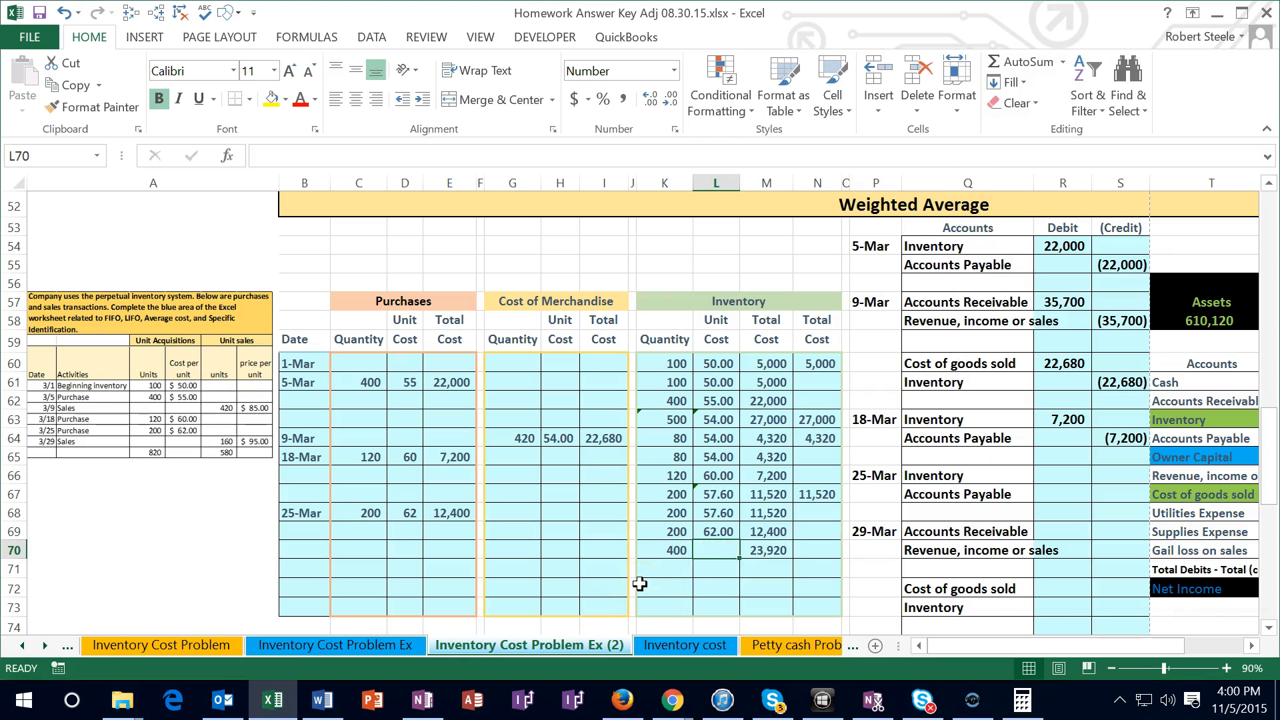
{"action": "type", "text": "="}
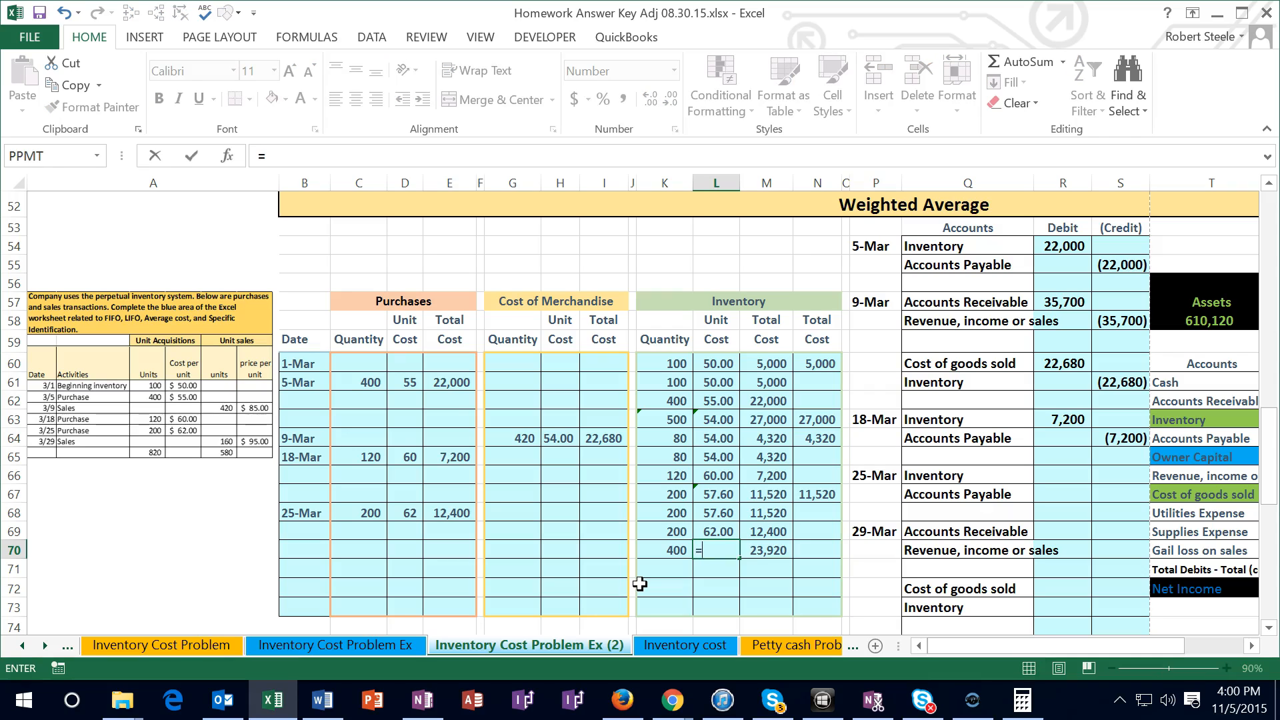
{"action": "key", "text": "Right"}
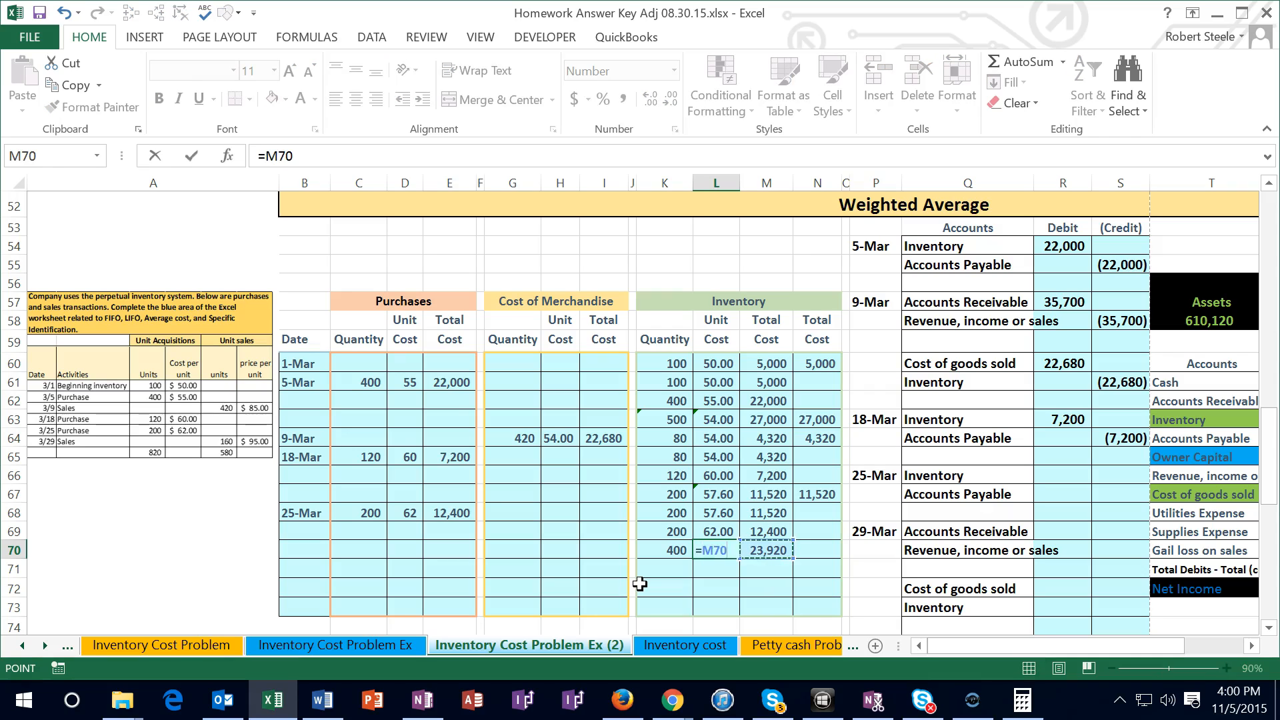
{"action": "type", "text": "/"}
{"action": "key", "text": "Left"}
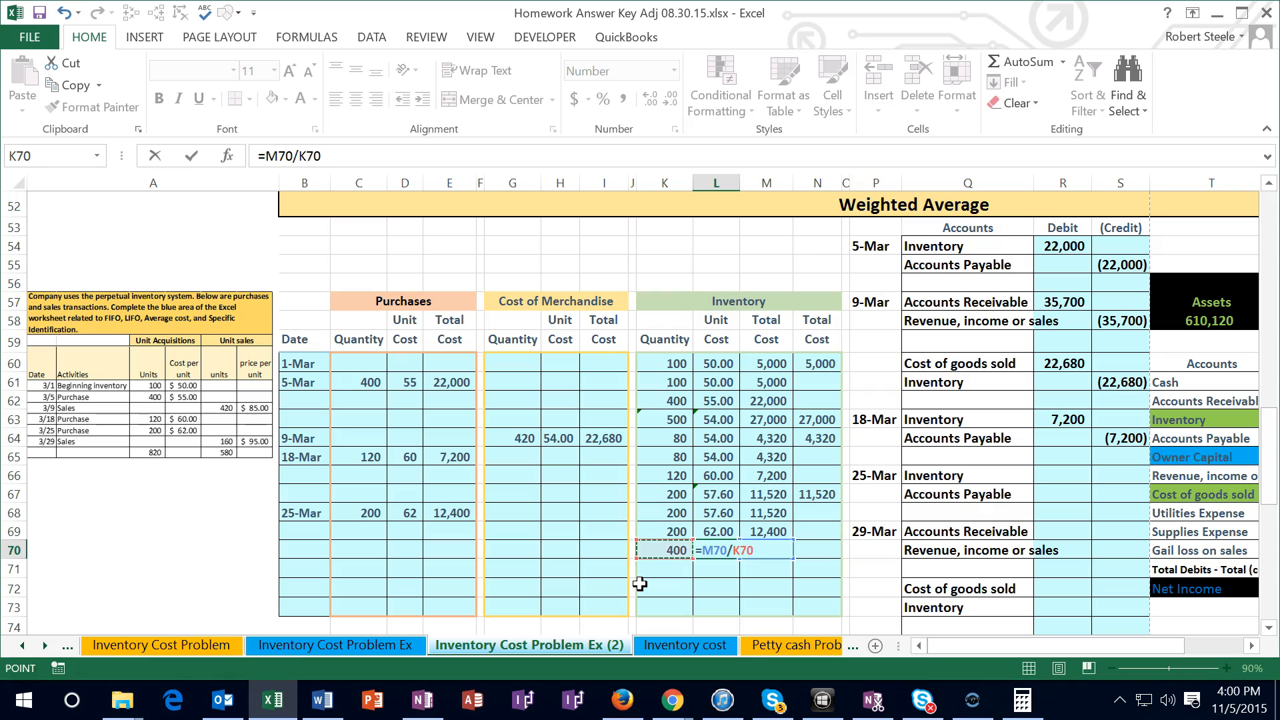
{"action": "key", "text": "Return"}
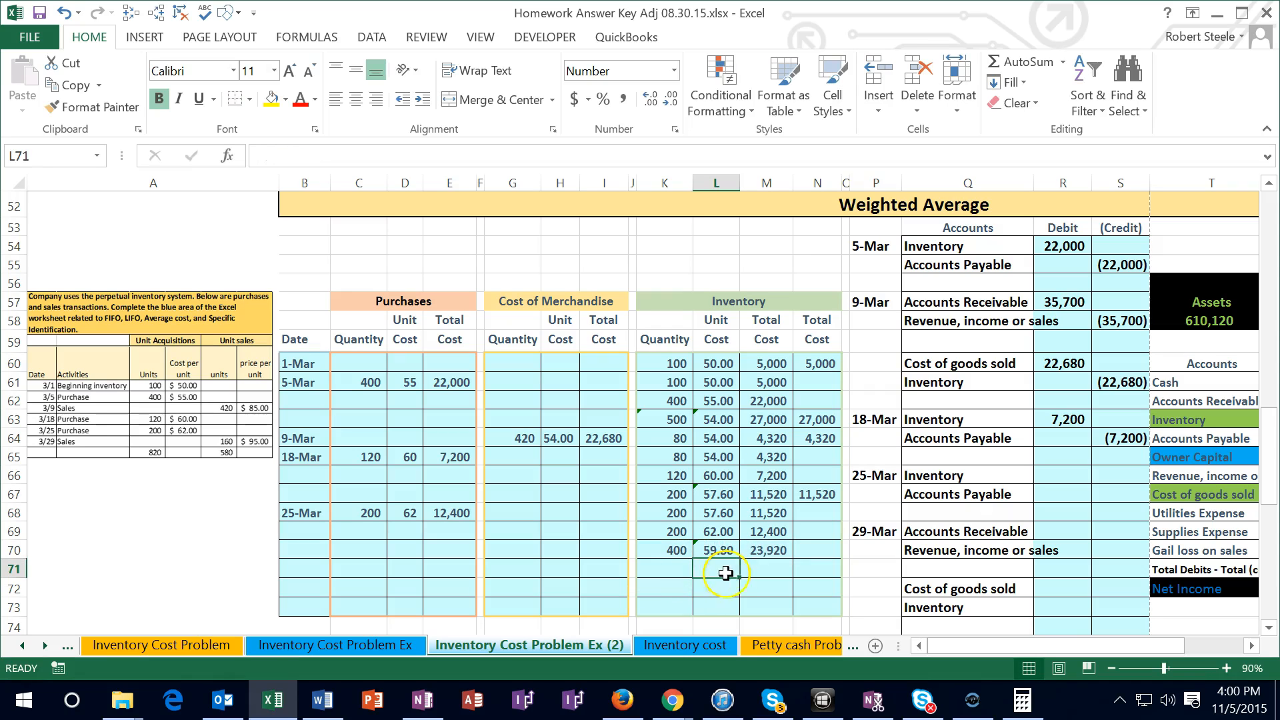
Calculate the 25-Mar ending inventory total in N70 by multiplying the quantity K70 by the unit cost L70
{"action": "left_click", "coordinate": [818, 550]}
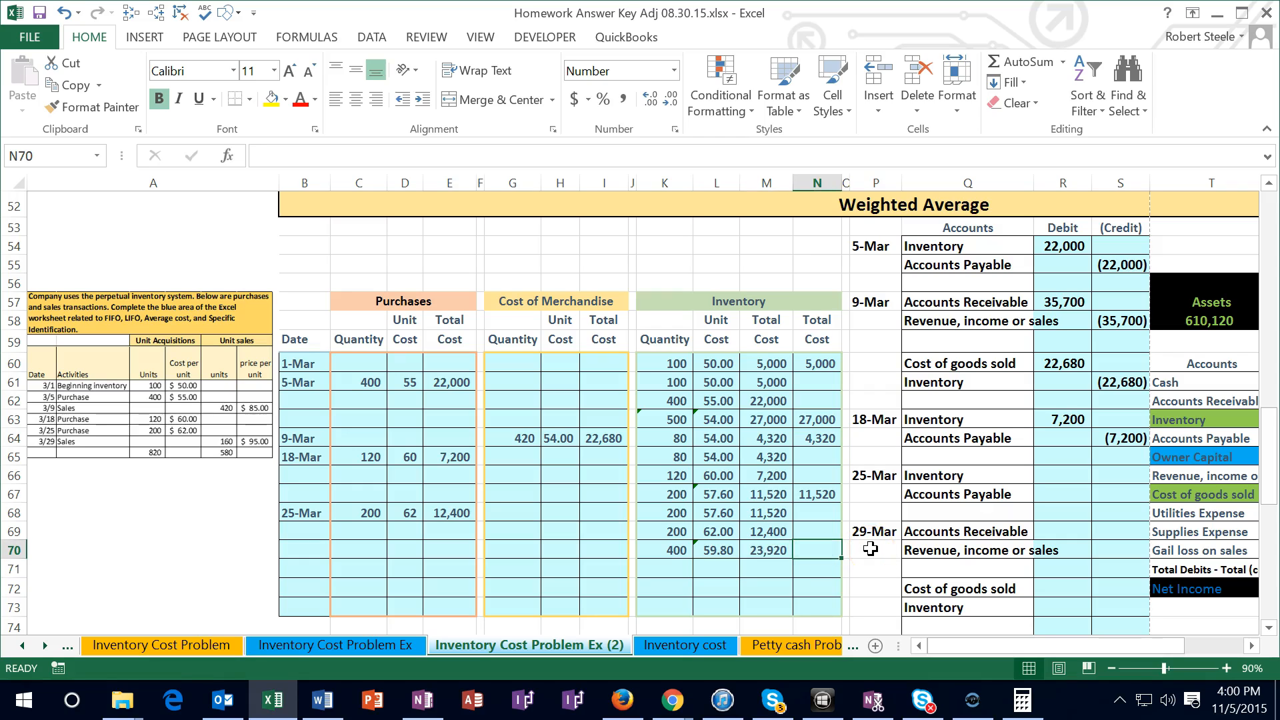
{"action": "type", "text": "="}
{"action": "key", "text": "Left"}
{"action": "key", "text": "Left"}
{"action": "key", "text": "Left"}
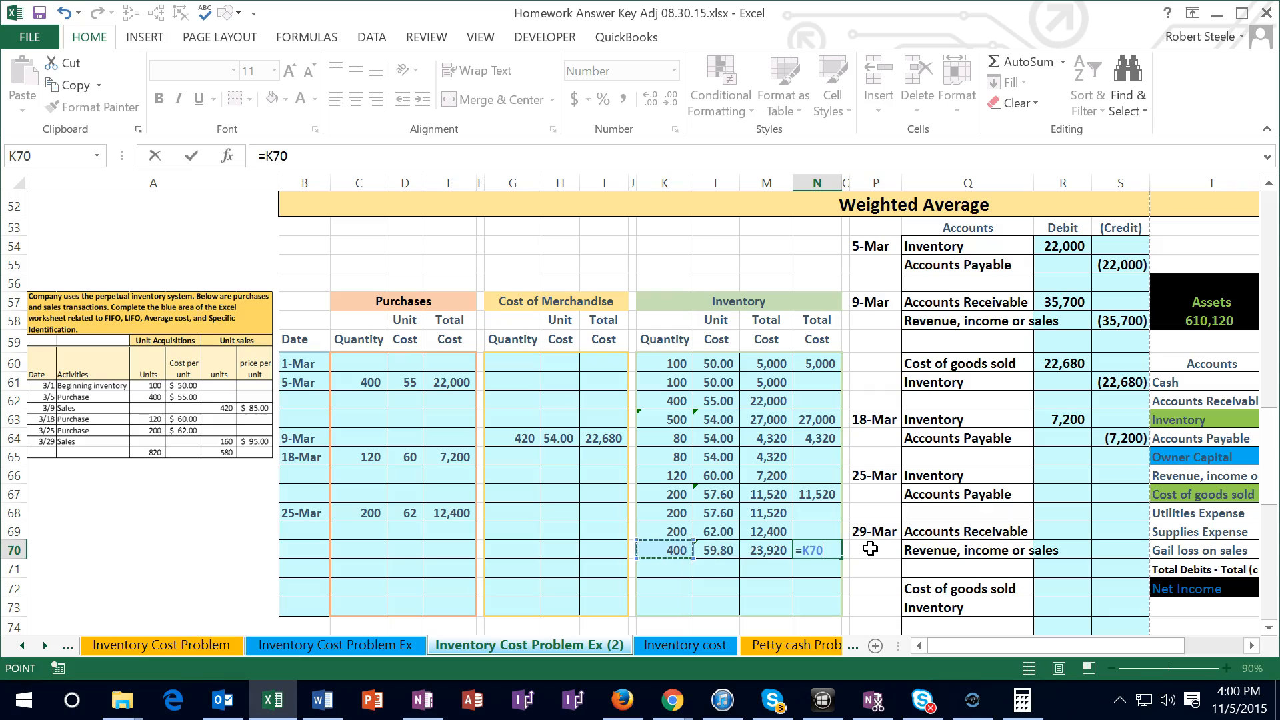
{"action": "type", "text": "*"}
{"action": "key", "text": "Left"}
{"action": "key", "text": "Left"}
{"action": "key", "text": "Left"}
{"action": "key", "text": "Right"}
{"action": "key", "text": "Return"}
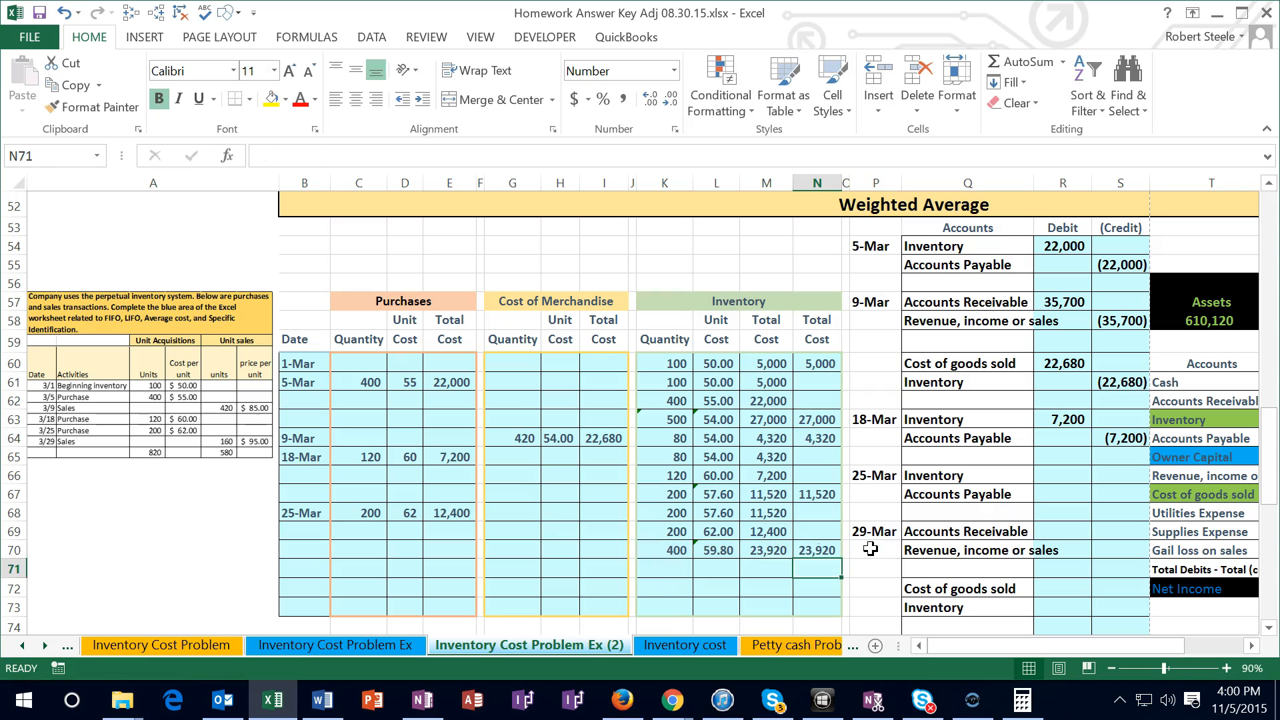
{"action": "key", "text": "Up"}
{"action": "key", "text": "Left"}
{"action": "key", "text": "Right"}
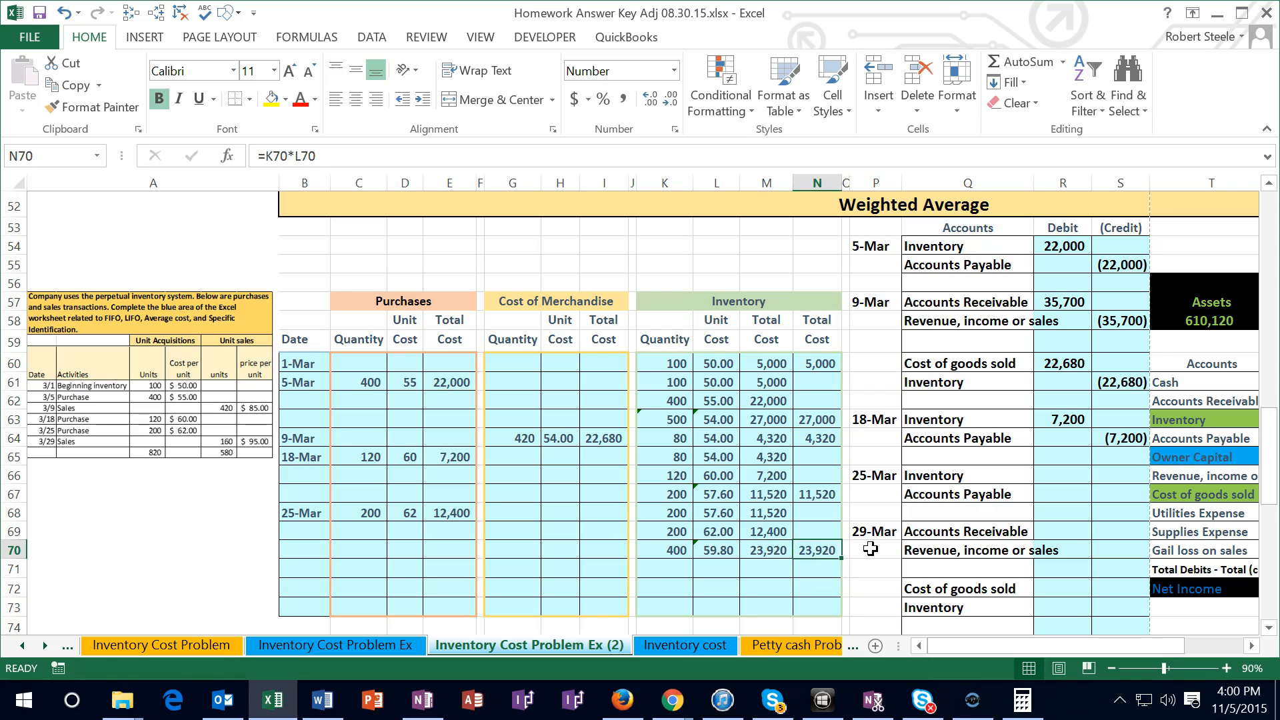
Link the 25-Mar Inventory debit in R66 to the purchase total cost in E68
{"action": "key", "text": "Right"}
{"action": "key", "text": "Right"}
{"action": "key", "text": "Right"}
{"action": "key", "text": "Right"}
{"action": "key", "text": "Right"}
{"action": "key", "text": "Up"}
{"action": "key", "text": "Up"}
{"action": "key", "text": "Up"}
{"action": "key", "text": "Up"}
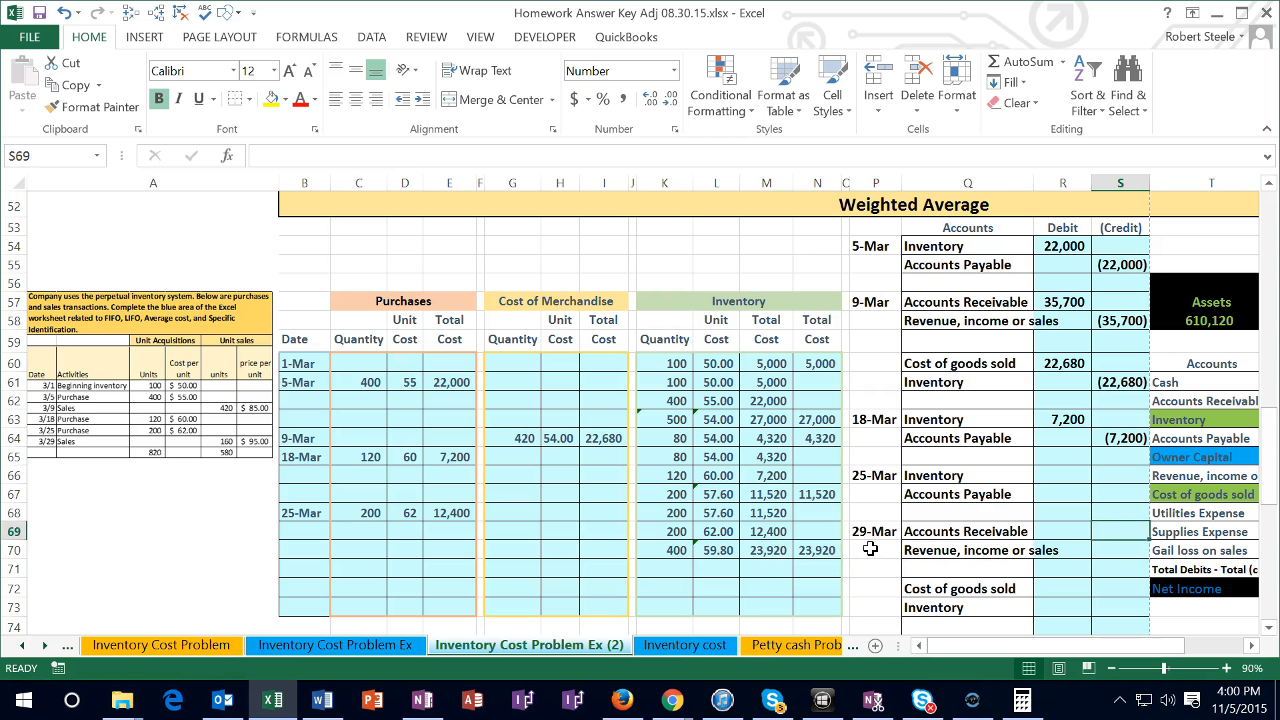
{"action": "key", "text": "Left"}
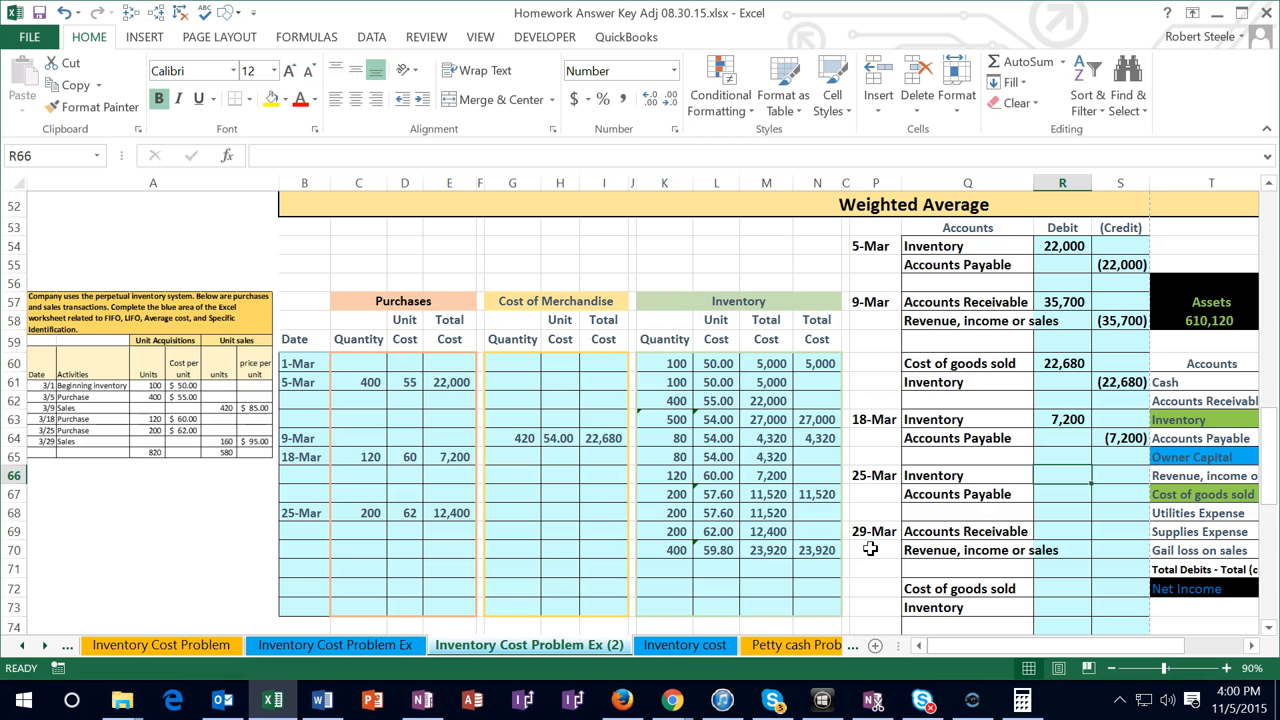
{"action": "type", "text": "="}
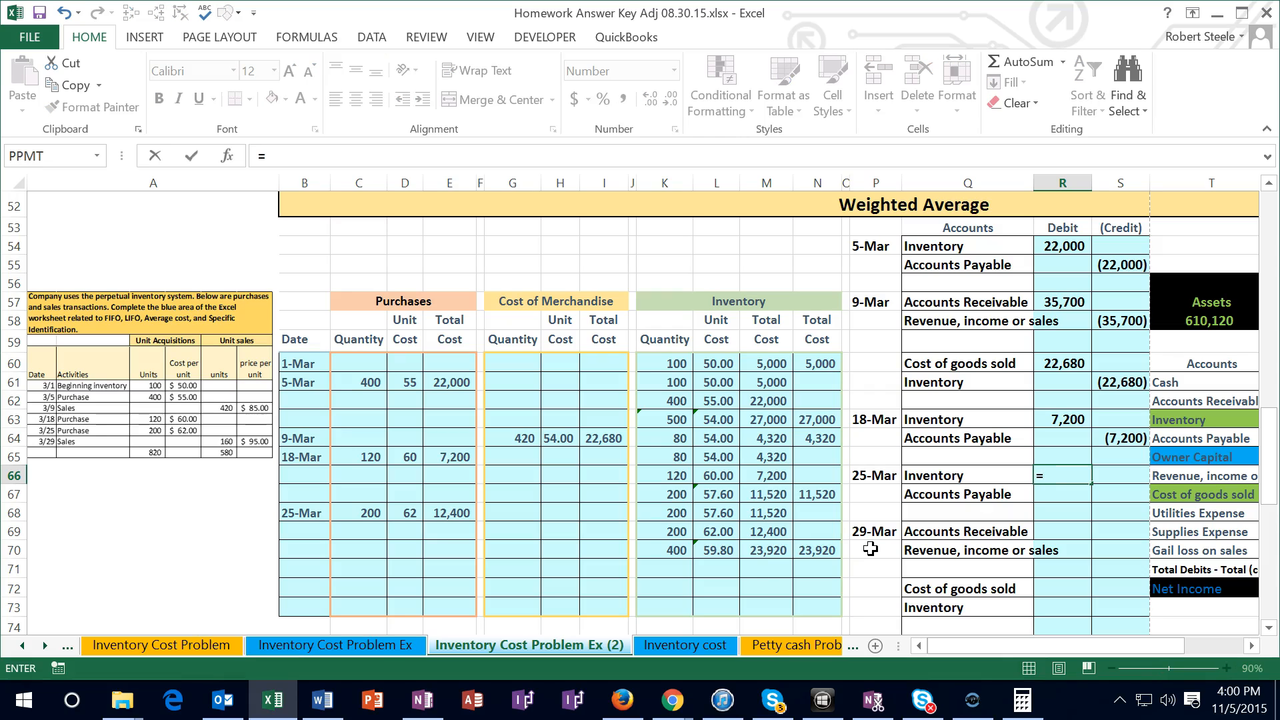
{"action": "left_click", "coordinate": [459, 510]}
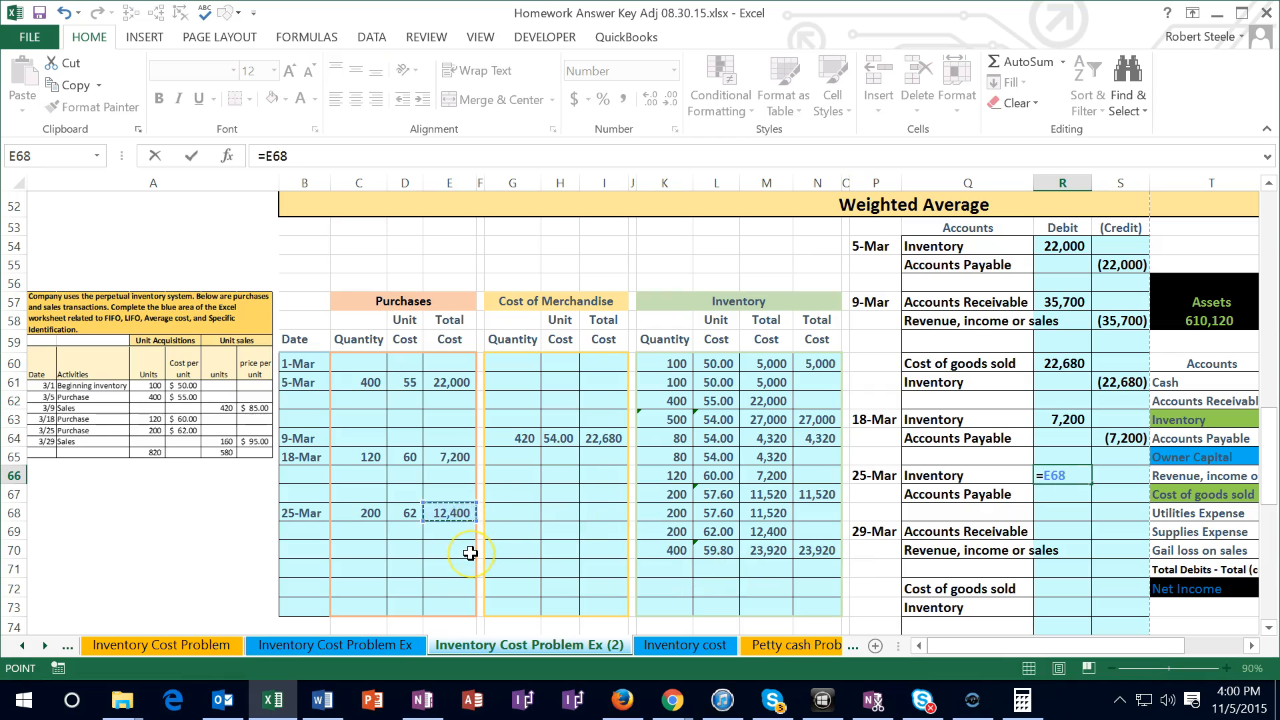
{"action": "key", "text": "Return"}
Enter the 25-Mar Accounts Payable credit in S67 as the negative of the Inventory debit, =-R66
{"action": "key", "text": "Right"}
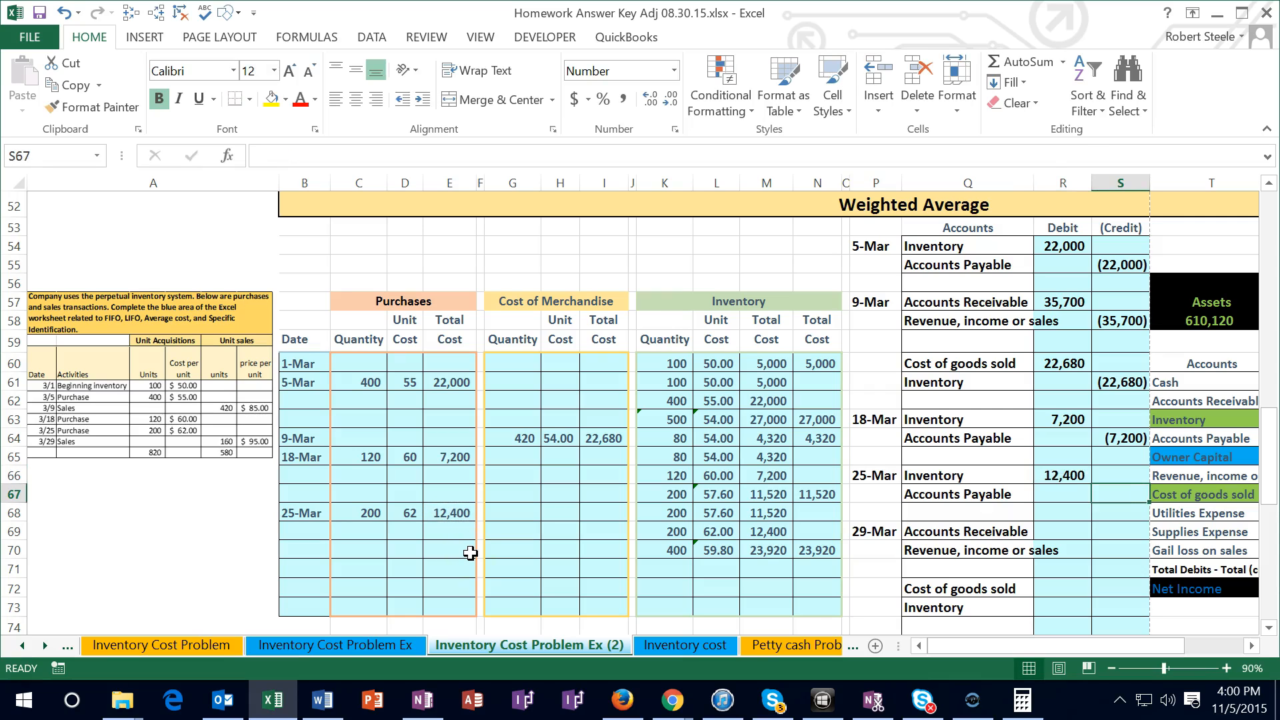
{"action": "type", "text": "=-"}
{"action": "key", "text": "Left"}
{"action": "key", "text": "Up"}
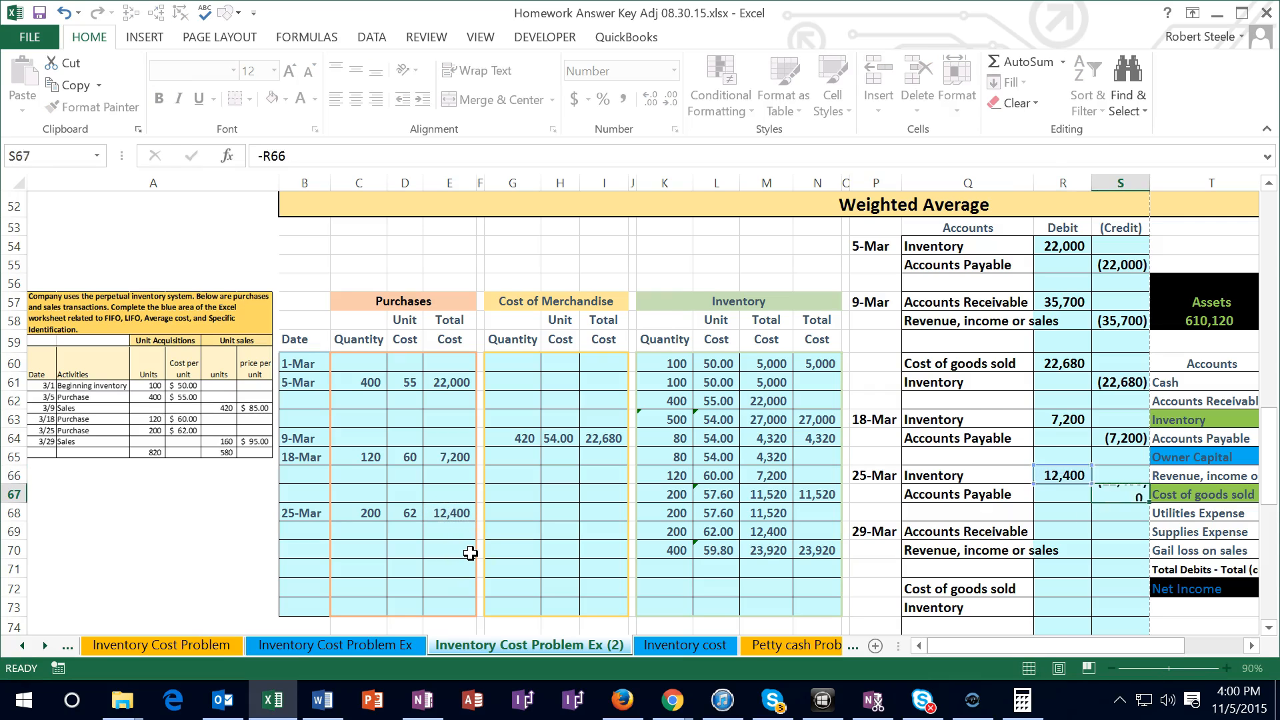
{"action": "key", "text": "Return"}
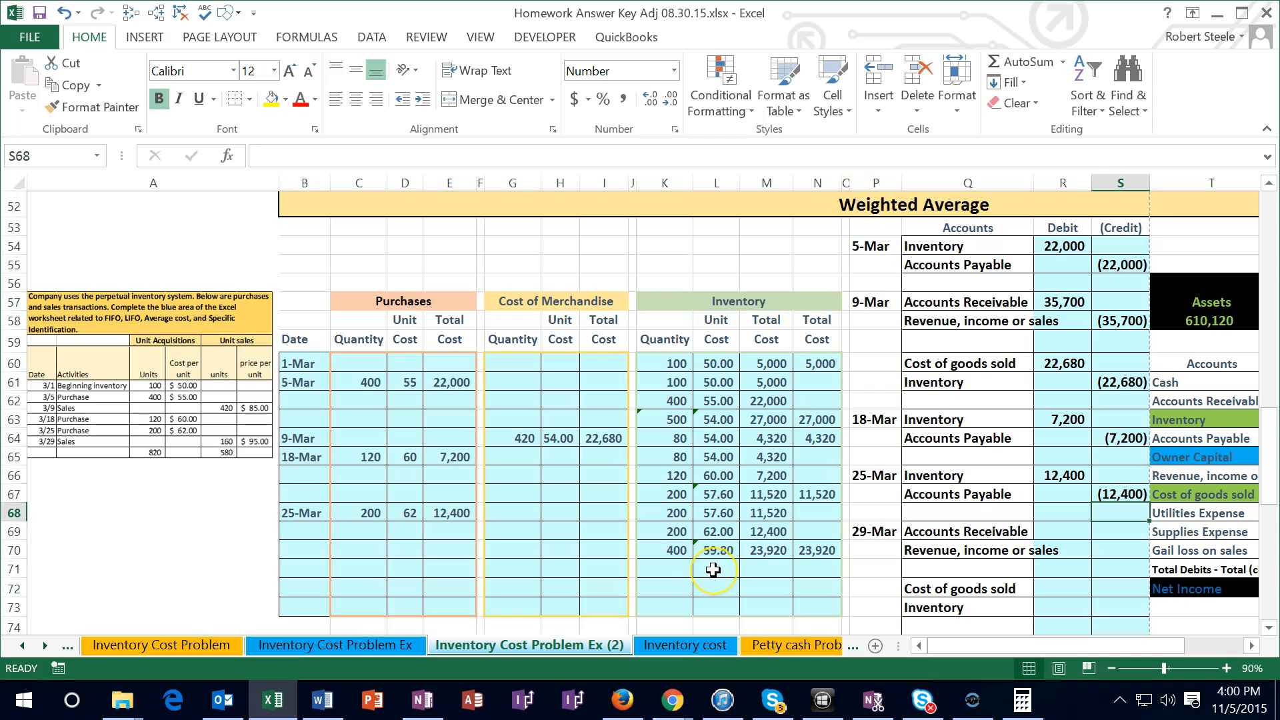
Post the 25-Mar Inventory debit to the trial balance by adding R66 to the Entries formula in V63
{"action": "key", "text": "Right"}
{"action": "key", "text": "Right"}
{"action": "key", "text": "Right"}
{"action": "key", "text": "Right"}
{"action": "key", "text": "Right"}
{"action": "key", "text": "Right"}
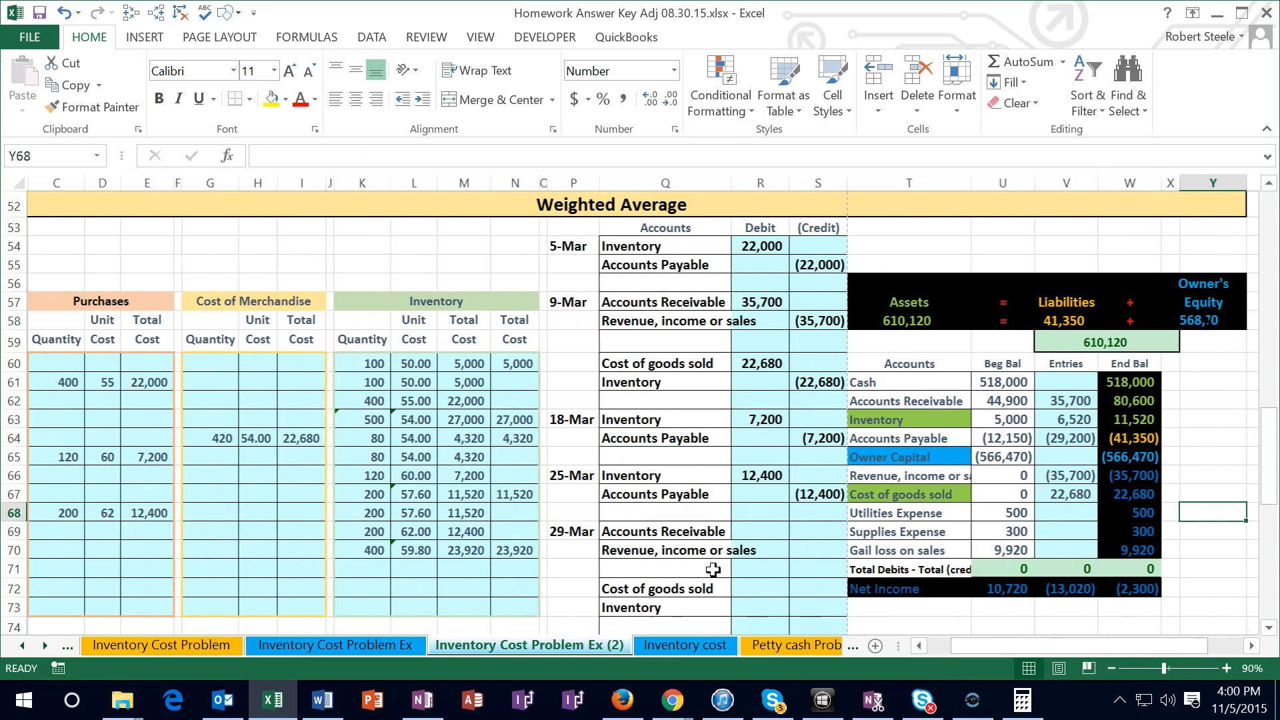
{"action": "left_click", "coordinate": [1053, 418]}
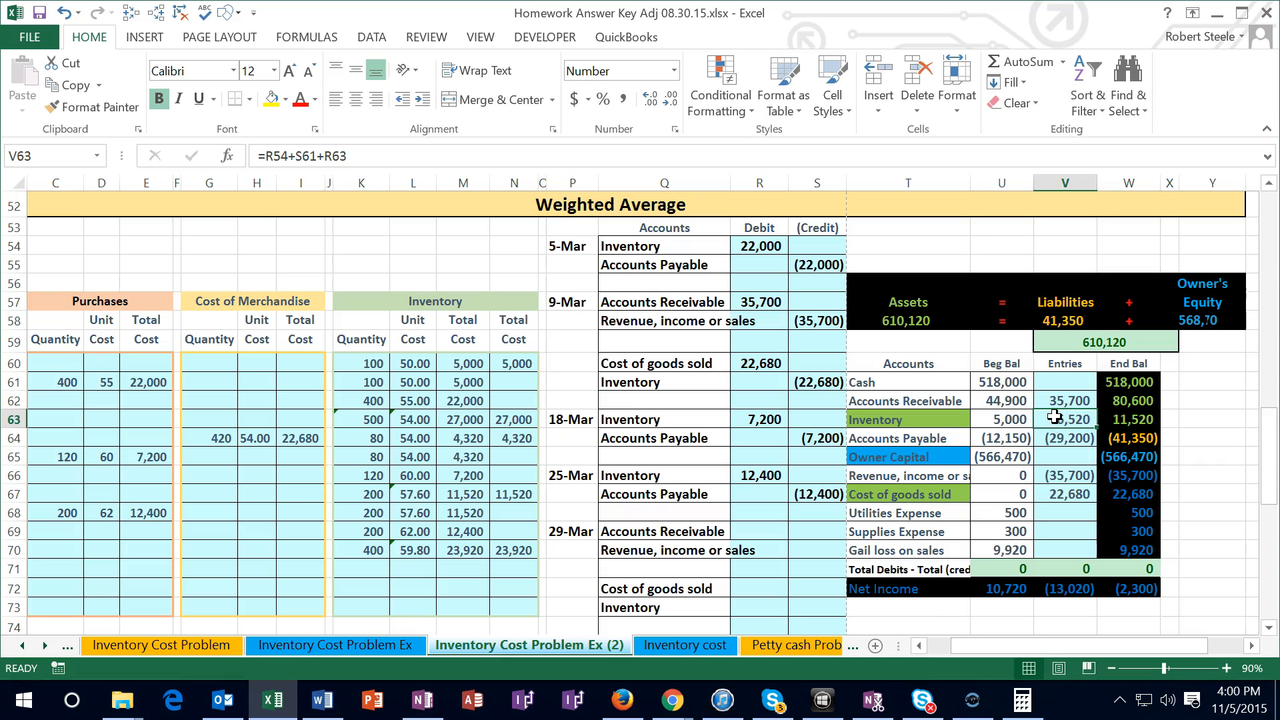
{"action": "double_click", "coordinate": [1053, 417]}
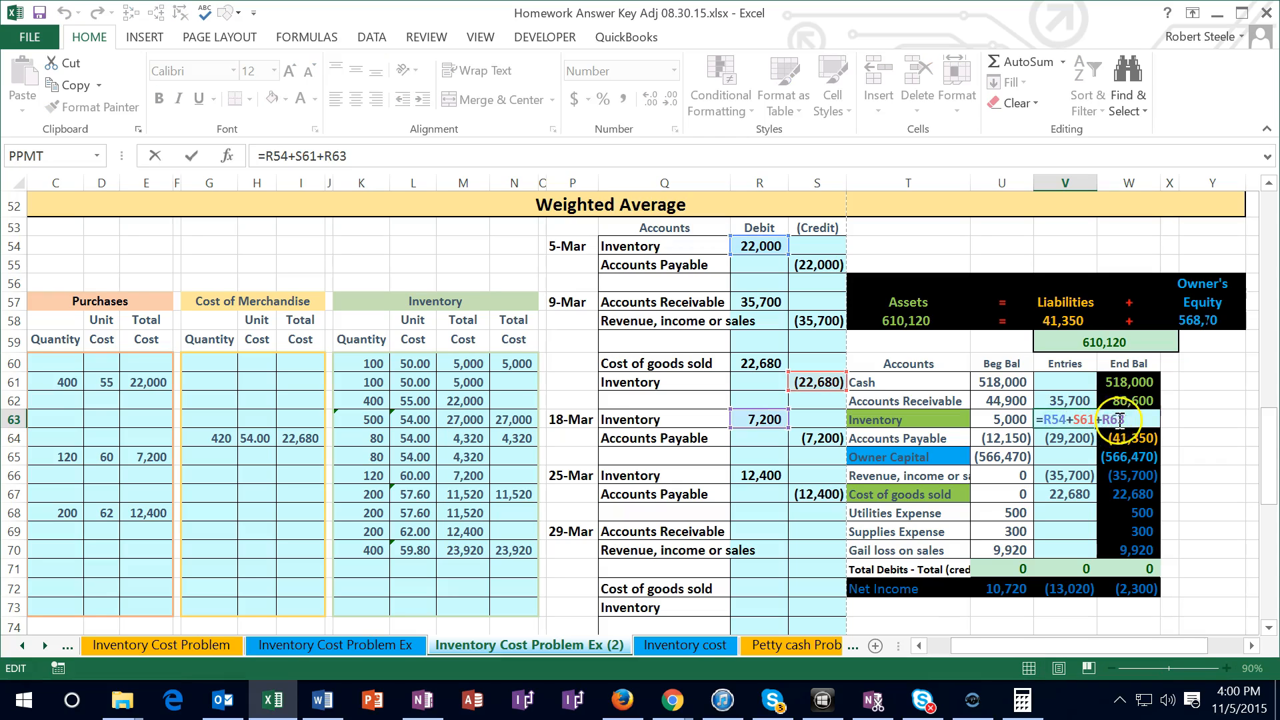
{"action": "type", "text": "+"}
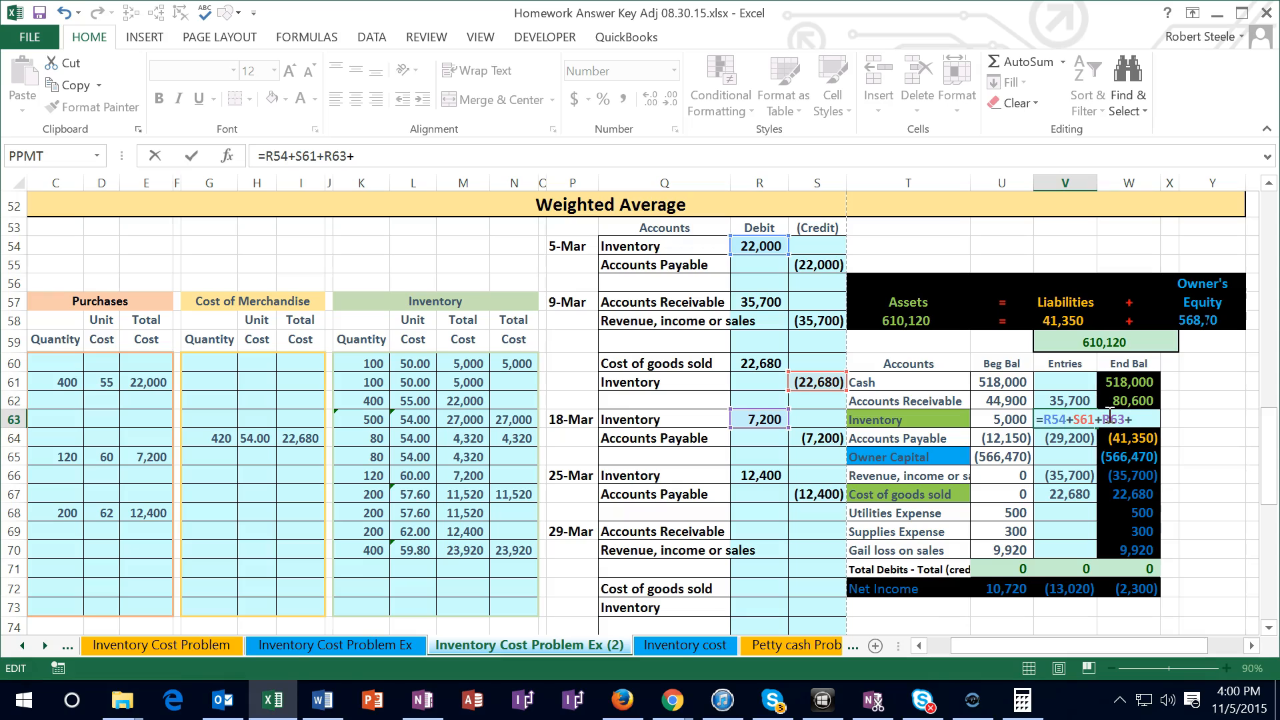
{"action": "left_click", "coordinate": [760, 475]}
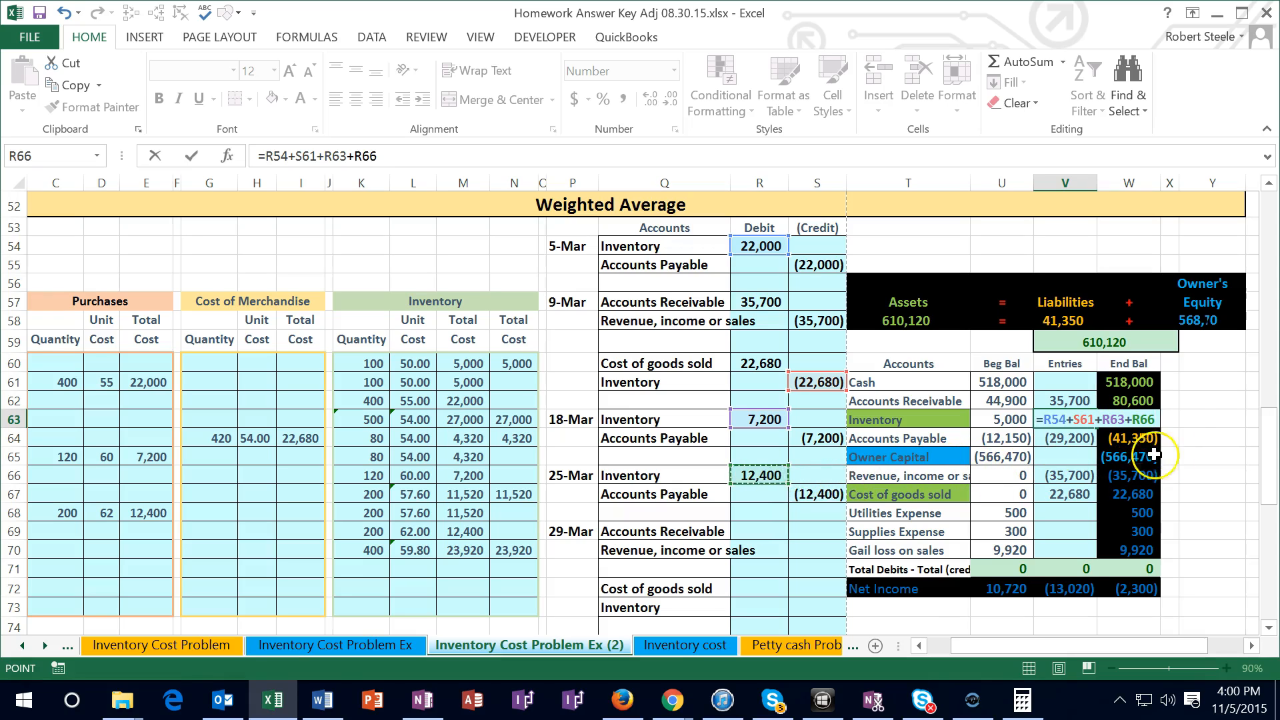
{"action": "key", "text": "Return"}
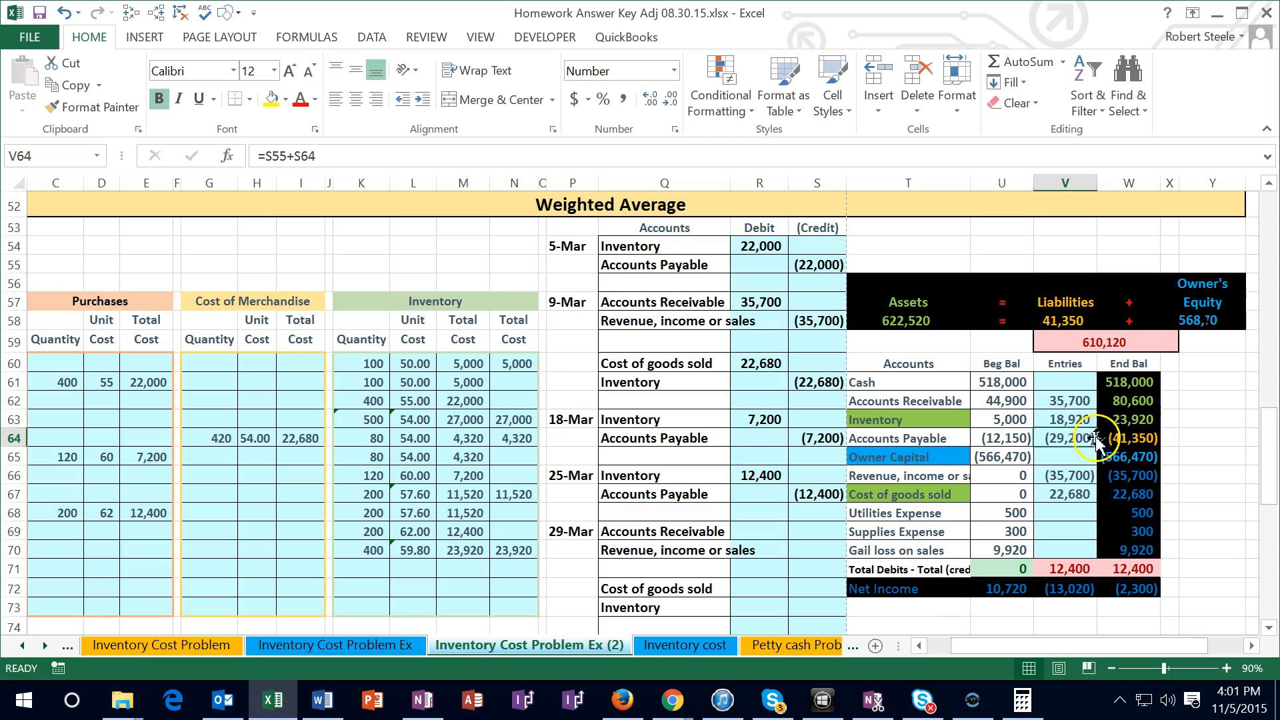
Post the 25-Mar Accounts Payable credit by adding S67 to the Entries formula in V64
{"action": "double_click", "coordinate": [1070, 438]}
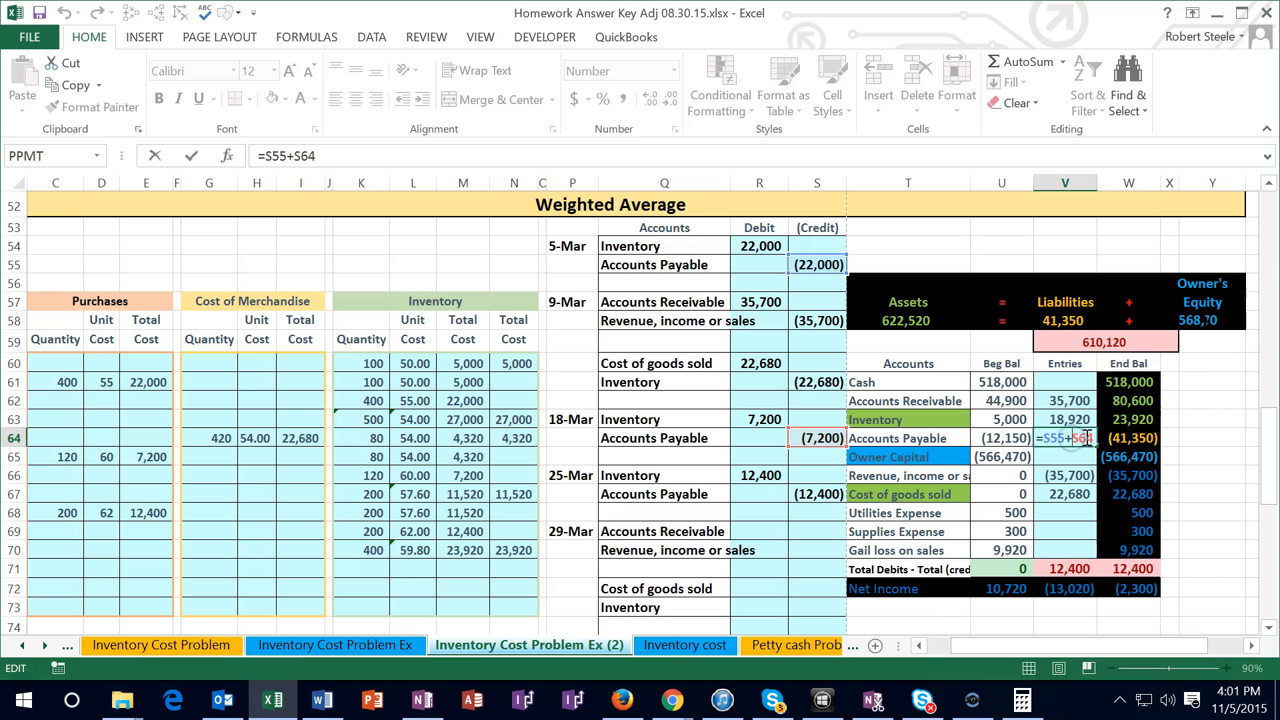
{"action": "type", "text": "+"}
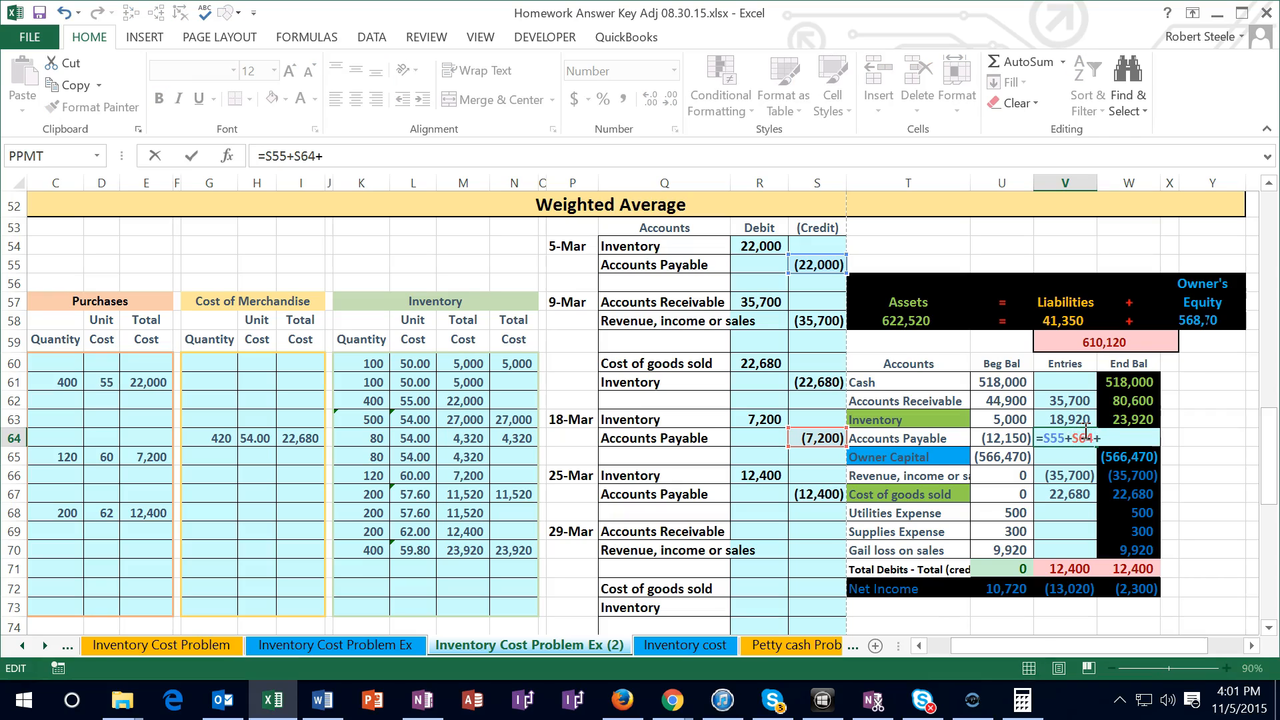
{"action": "left_click", "coordinate": [802, 493]}
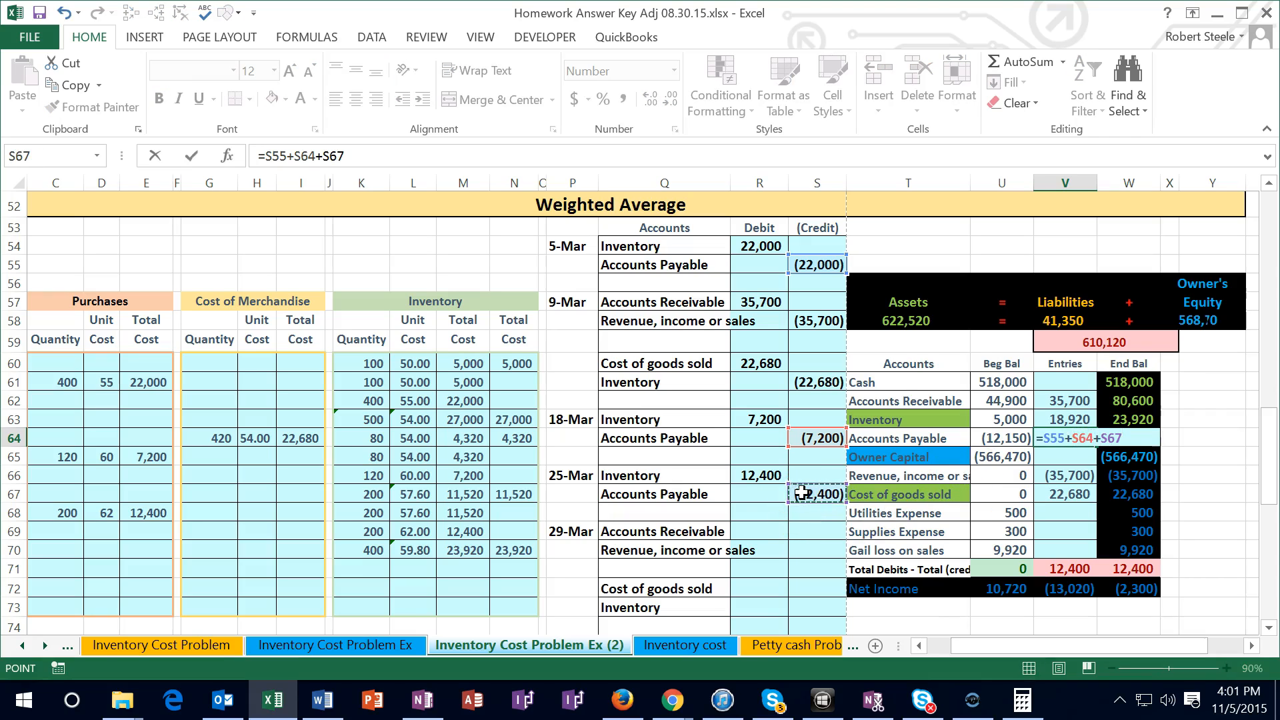
{"action": "key", "text": "Return"}
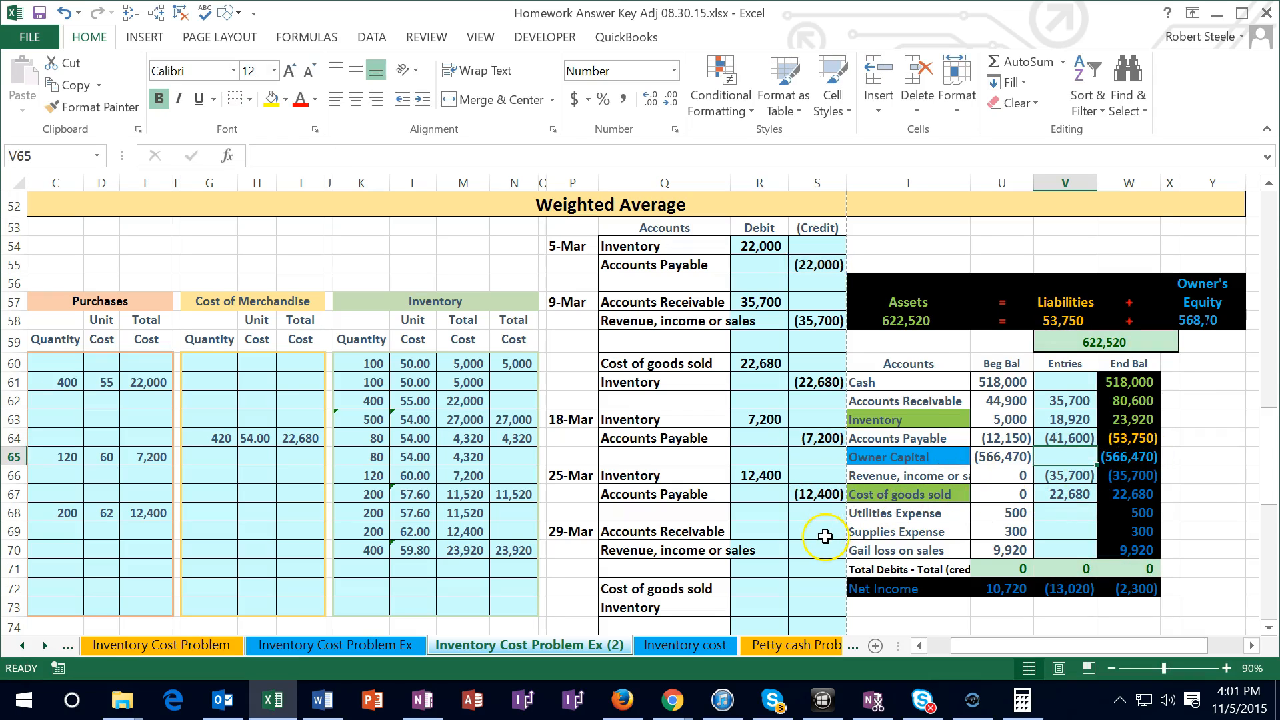
Enter the sale date 3/29 in B71 of the weighted average inventory schedule
{"action": "scroll", "coordinate": [825, 537], "scroll_direction": "down", "scroll_amount": 1}
{"action": "left_click_drag", "start_coordinate": [958, 645], "coordinate": [941, 646]}
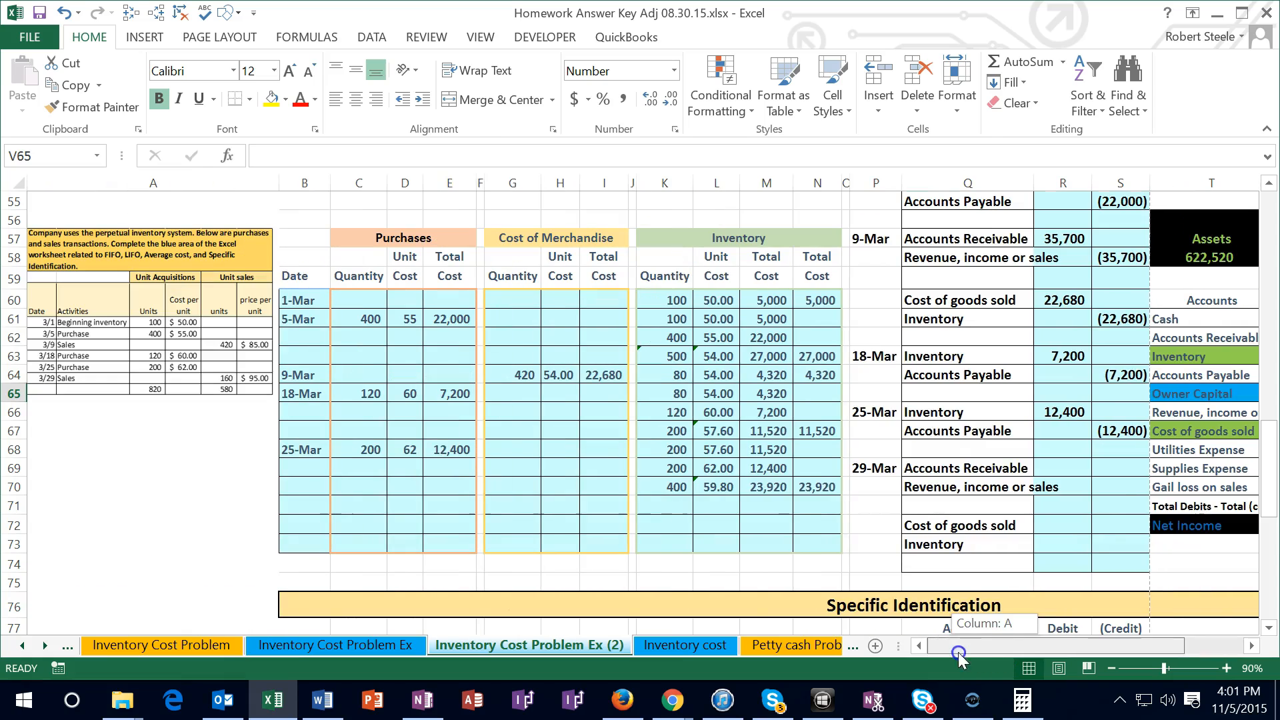
{"action": "left_click", "coordinate": [811, 505]}
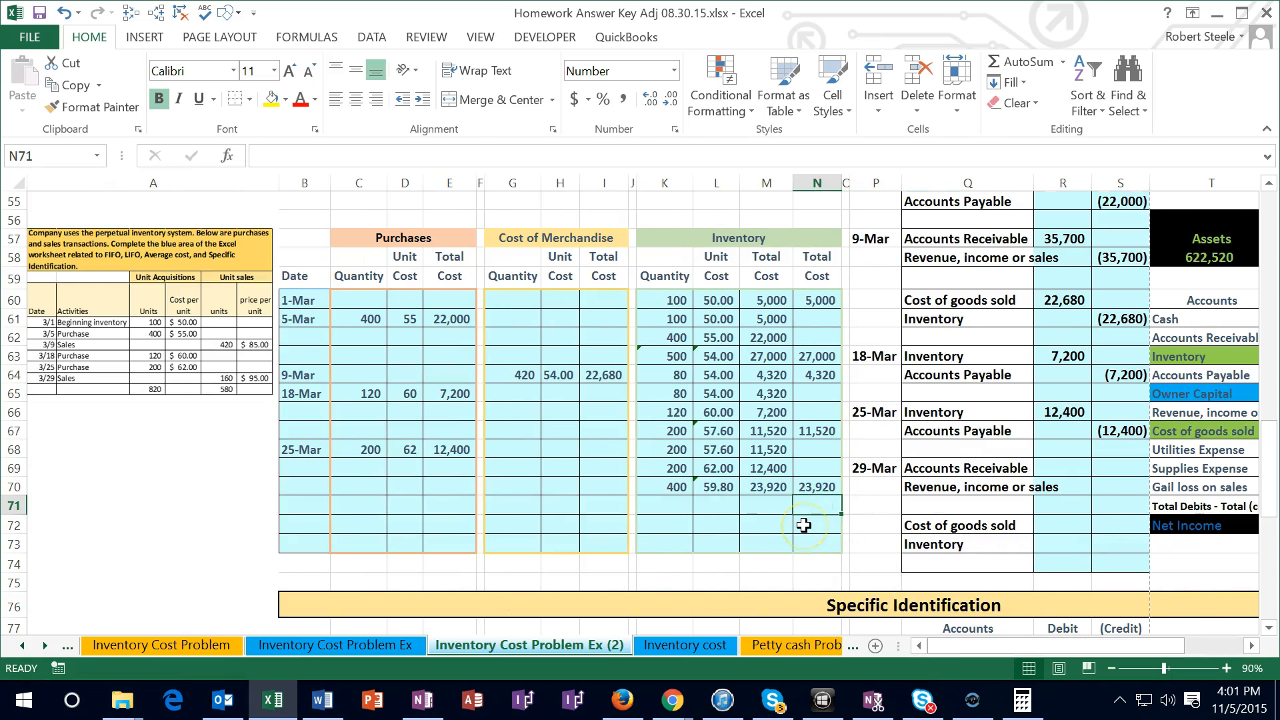
{"action": "key", "text": "Left"}
{"action": "key", "text": "Left"}
{"action": "key", "text": "Left"}
{"action": "key", "text": "Left"}
{"action": "key", "text": "Left"}
{"action": "key", "text": "Left"}
{"action": "key", "text": "Left"}
{"action": "key", "text": "Left"}
{"action": "key", "text": "Left"}
{"action": "key", "text": "Left"}
{"action": "key", "text": "Left"}
{"action": "key", "text": "Left"}
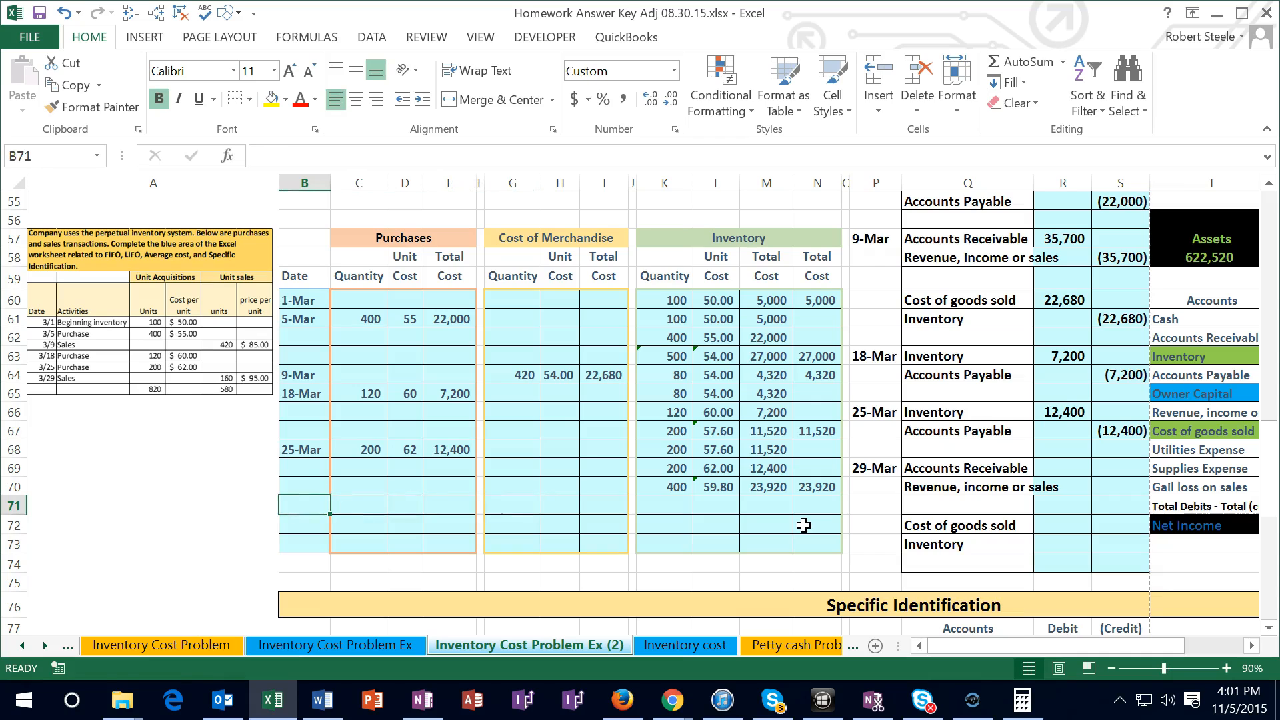
{"action": "type", "text": "3/2"}
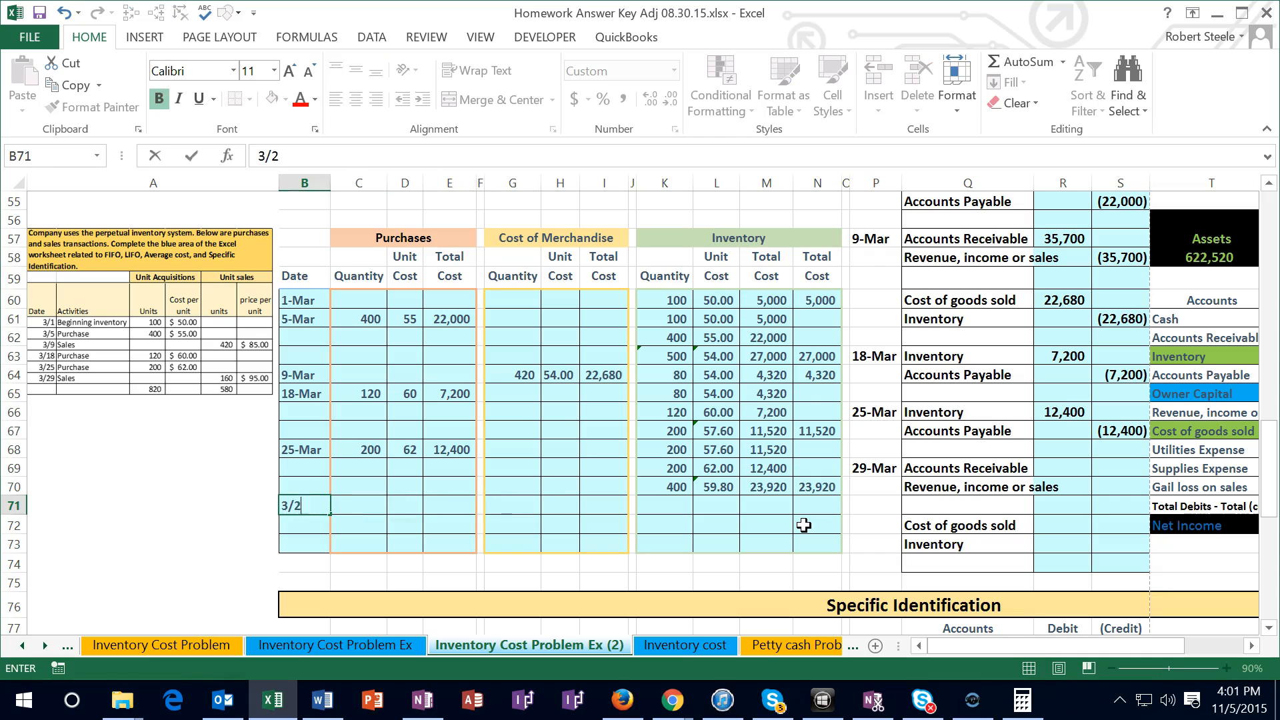
{"action": "type", "text": "9"}
{"action": "key", "text": "Tab"}
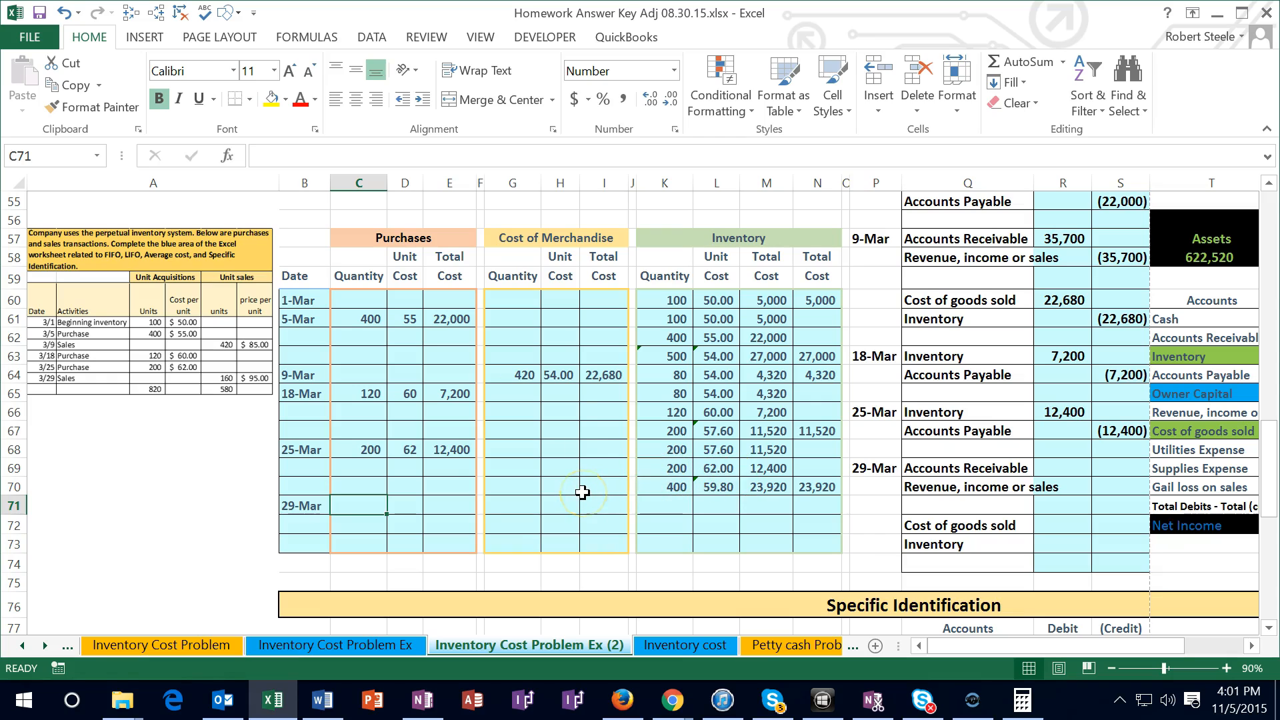
Record the 29-Mar sale in row 71's Cost of Merchandise section with quantity 160 and unit cost =L70
{"action": "key", "text": "Right"}
{"action": "key", "text": "Right"}
{"action": "key", "text": "Right"}
{"action": "key", "text": "Right"}
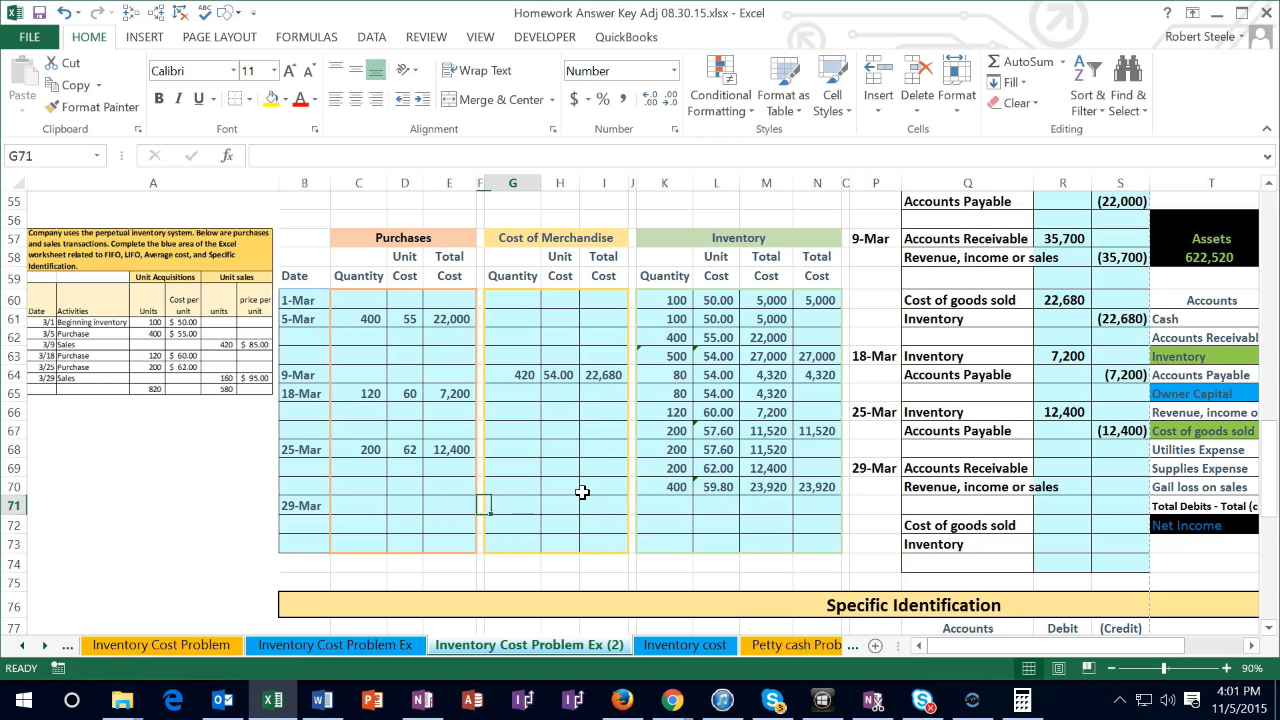
{"action": "type", "text": "160"}
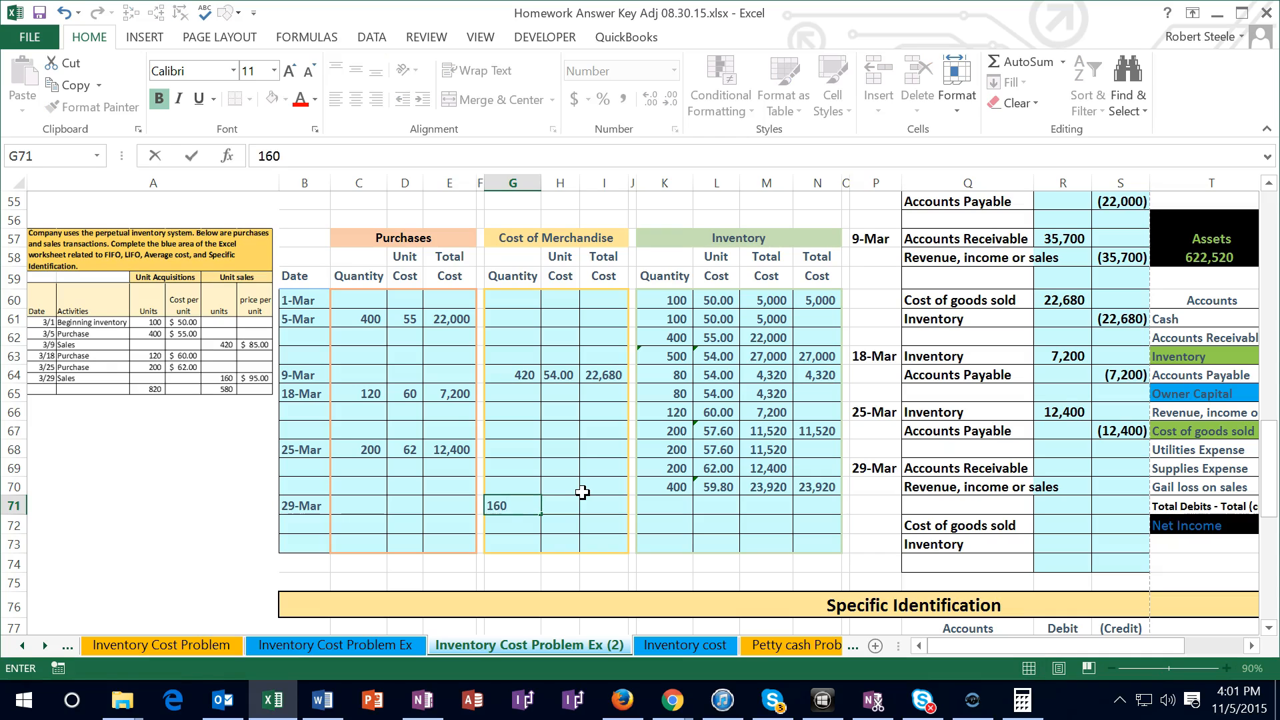
{"action": "key", "text": "Right"}
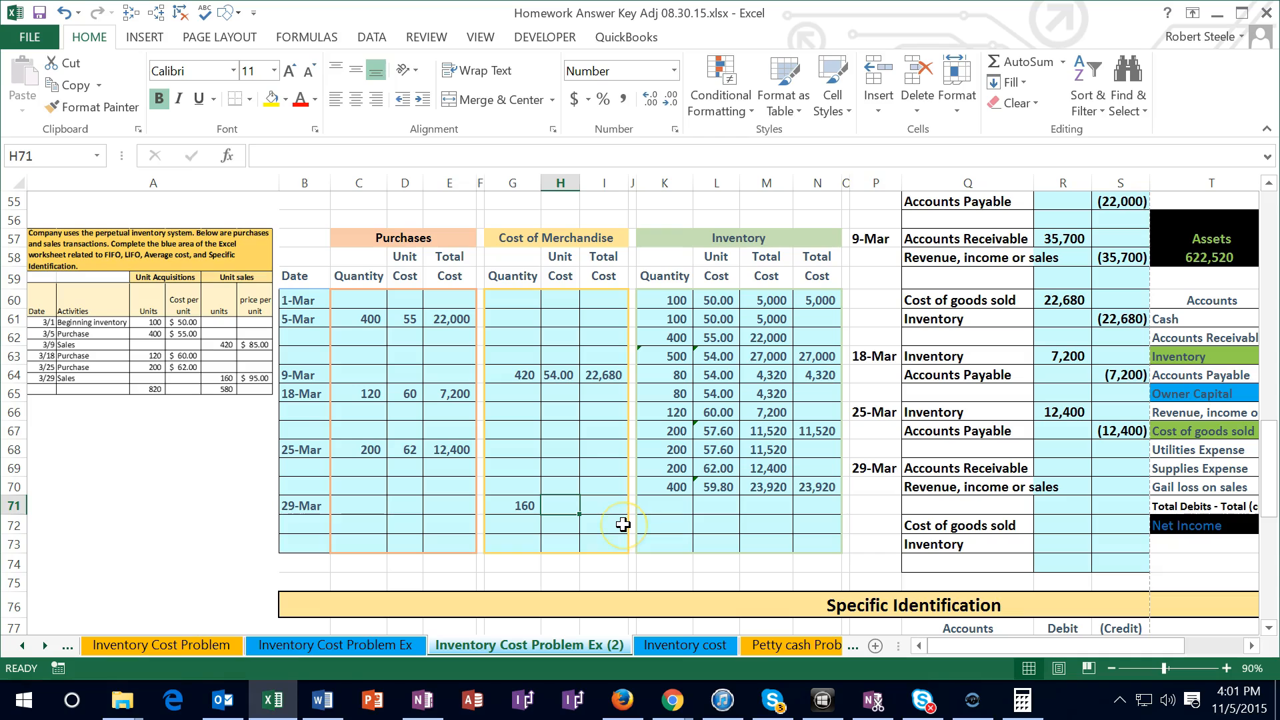
{"action": "type", "text": "="}
{"action": "left_click", "coordinate": [711, 482]}
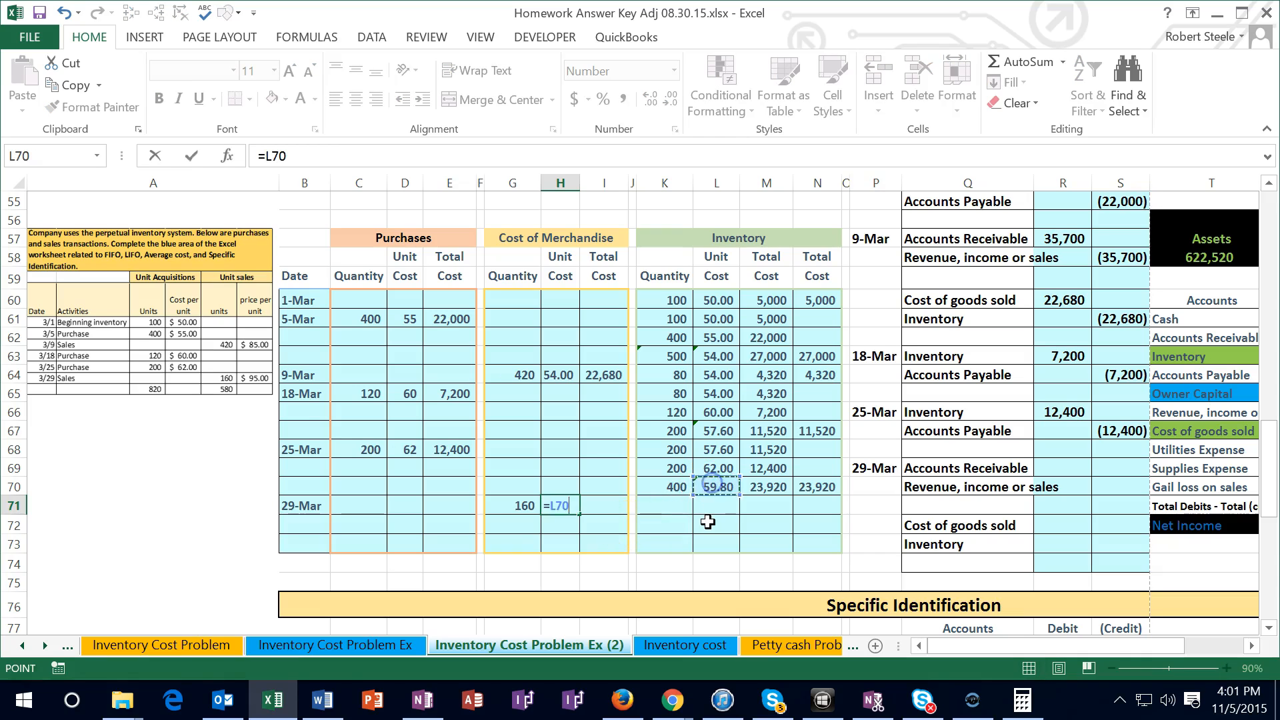
{"action": "key", "text": "Tab"}
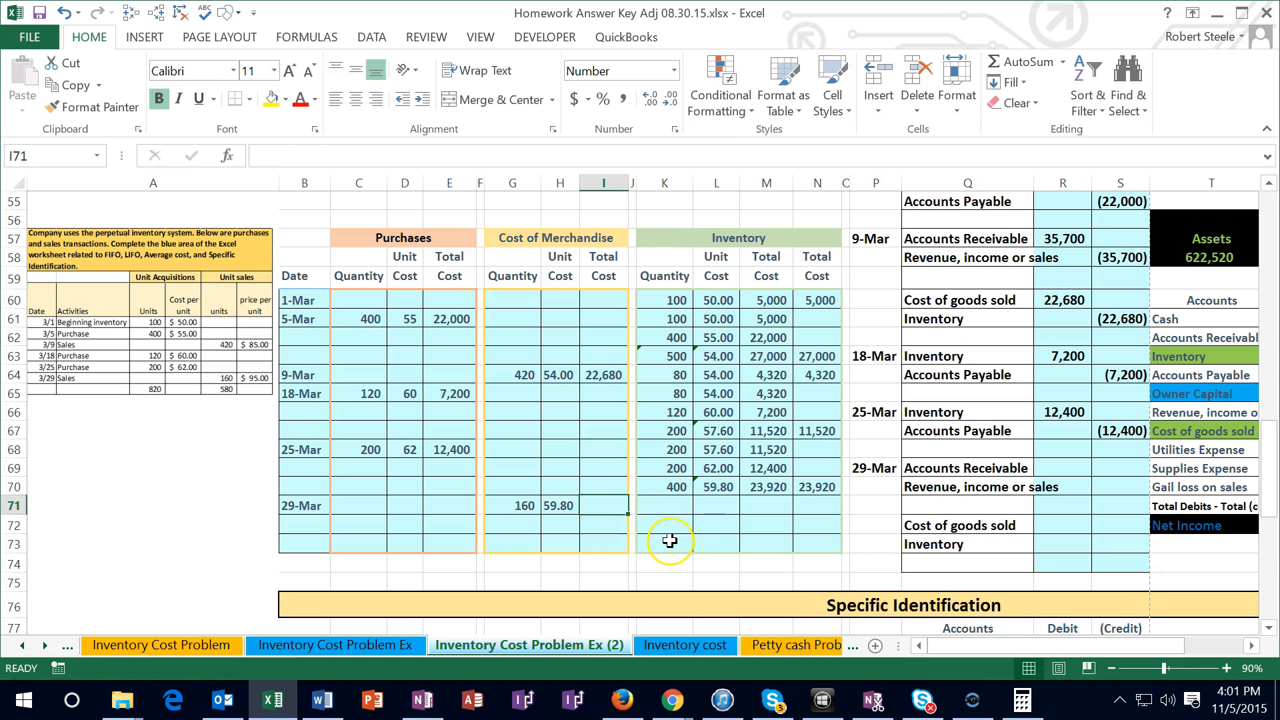
Calculate the 29-Mar sale's total cost in I71 as quantity times unit cost, =G71*H71
{"action": "type", "text": "="}
{"action": "key", "text": "Left"}
{"action": "key", "text": "Left"}
{"action": "type", "text": "*"}
{"action": "key", "text": "Left"}
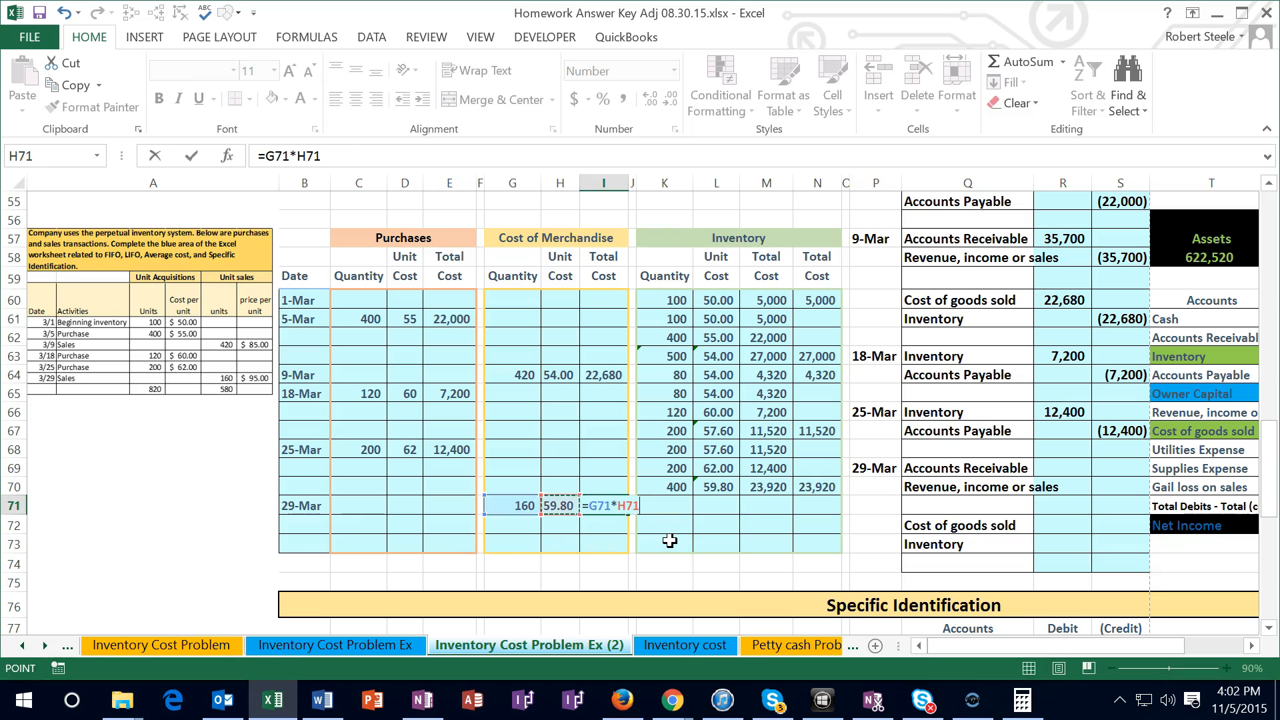
{"action": "key", "text": "Return"}
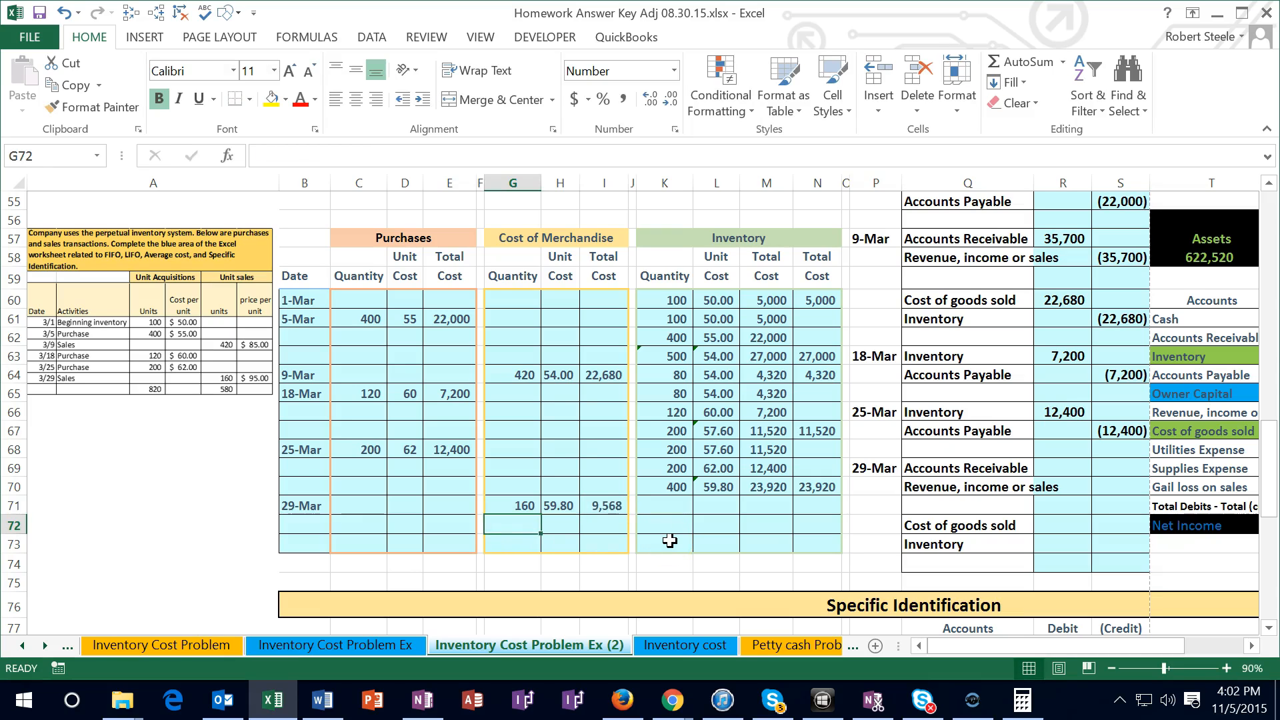
Calculate the remaining inventory quantity in K71 by subtracting the units sold in G71 from the prior quantity in K70
{"action": "left_click_drag", "start_coordinate": [658, 487], "coordinate": [749, 486]}
{"action": "left_click", "coordinate": [666, 506]}
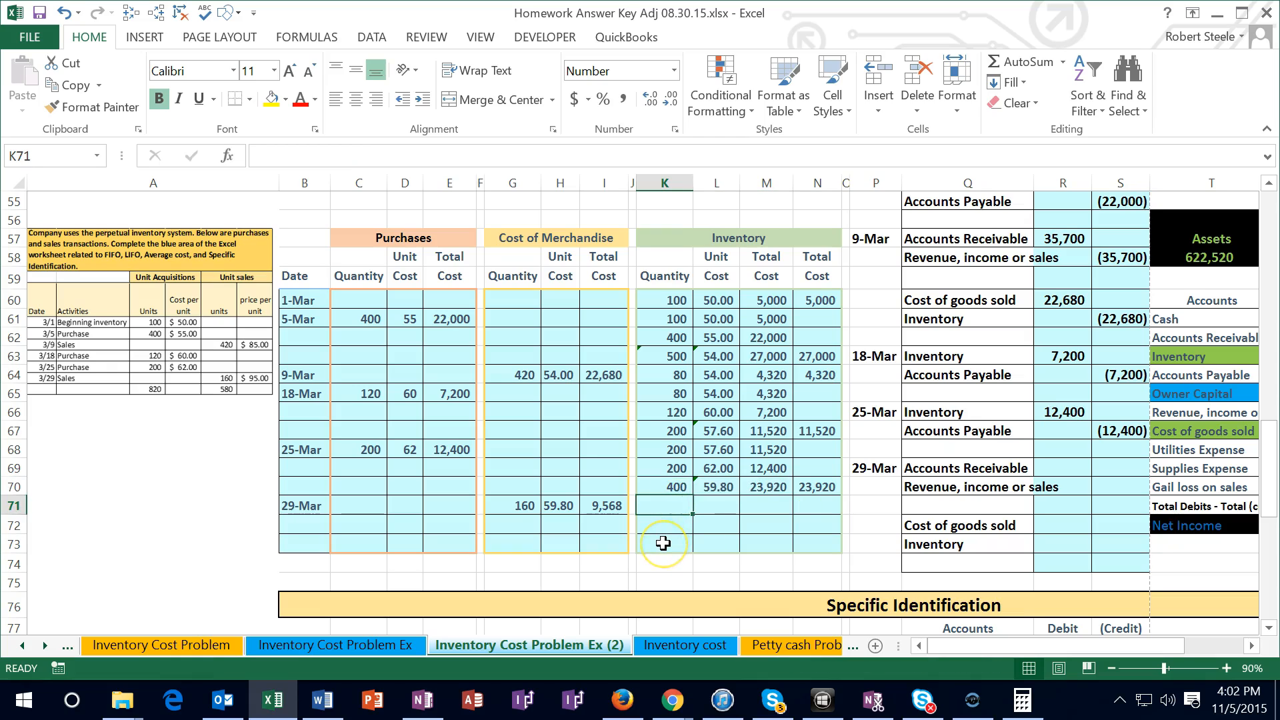
{"action": "type", "text": "="}
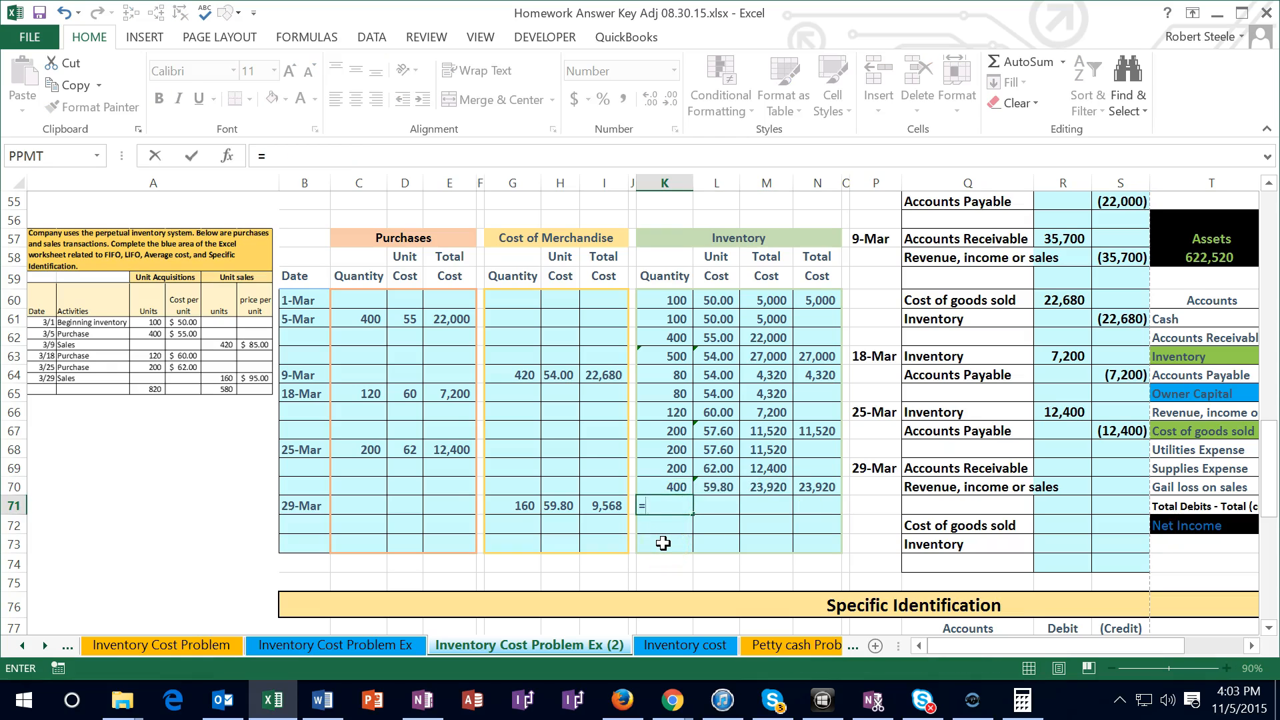
{"action": "key", "text": "Up"}
{"action": "type", "text": "-"}
{"action": "key", "text": "Left"}
{"action": "key", "text": "Left"}
{"action": "key", "text": "Left"}
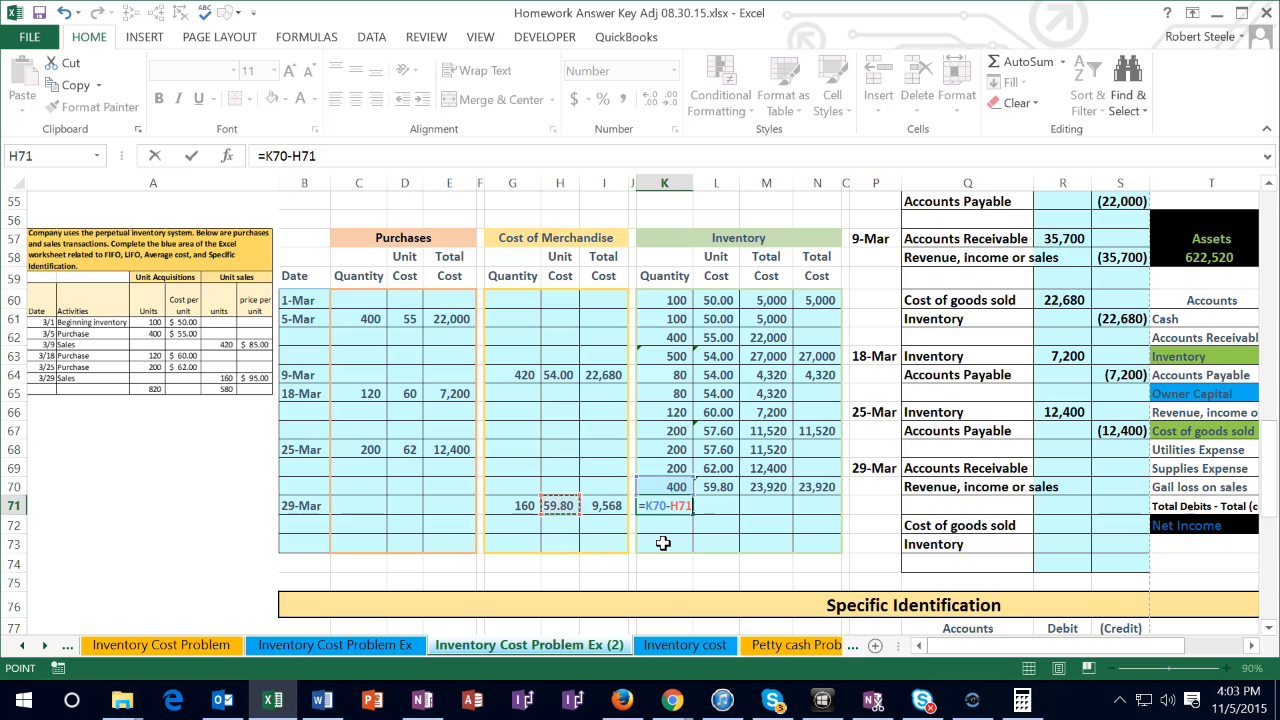
{"action": "key", "text": "Tab"}
Carry the average unit cost from L70 down to the 29-Mar inventory row in L71
{"action": "type", "text": "+"}
{"action": "key", "text": "Up"}
{"action": "key", "text": "Up"}
{"action": "key", "text": "Down"}
{"action": "key", "text": "Tab"}
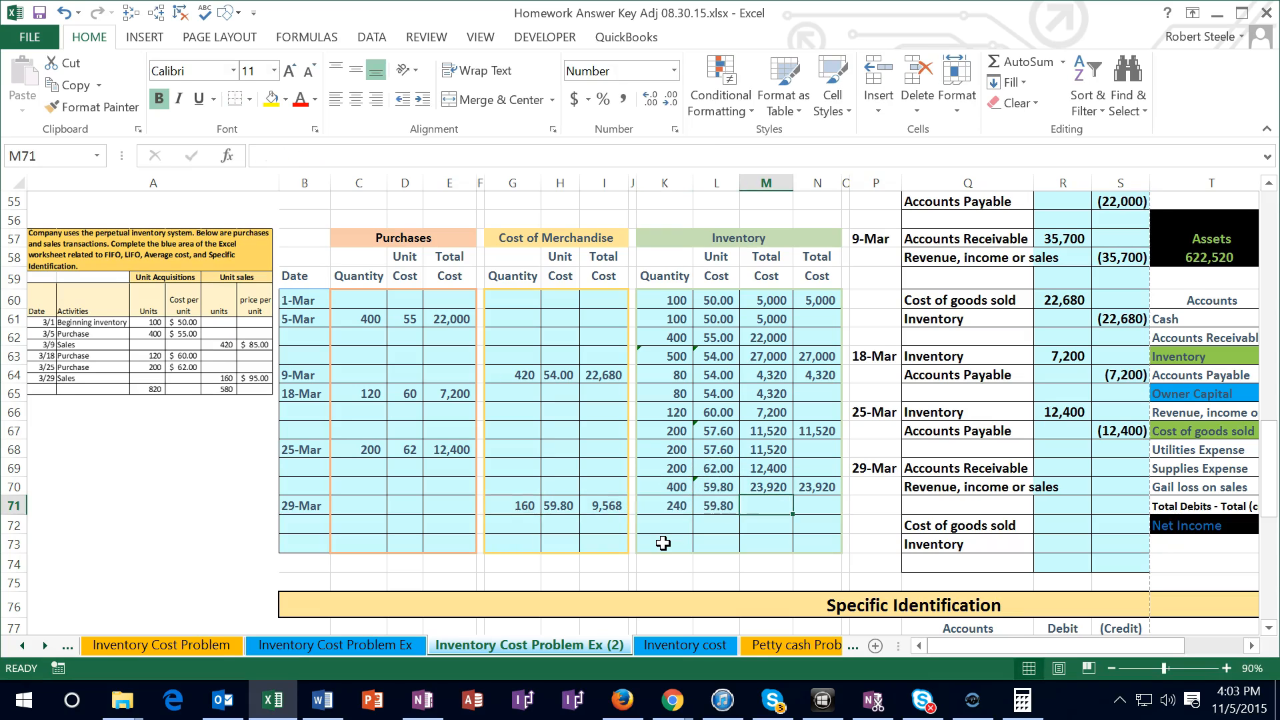
Calculate the 29-Mar inventory total cost in M71 with the formula =K71*L71
{"action": "type", "text": "="}
{"action": "key", "text": "Left"}
{"action": "key", "text": "Left"}
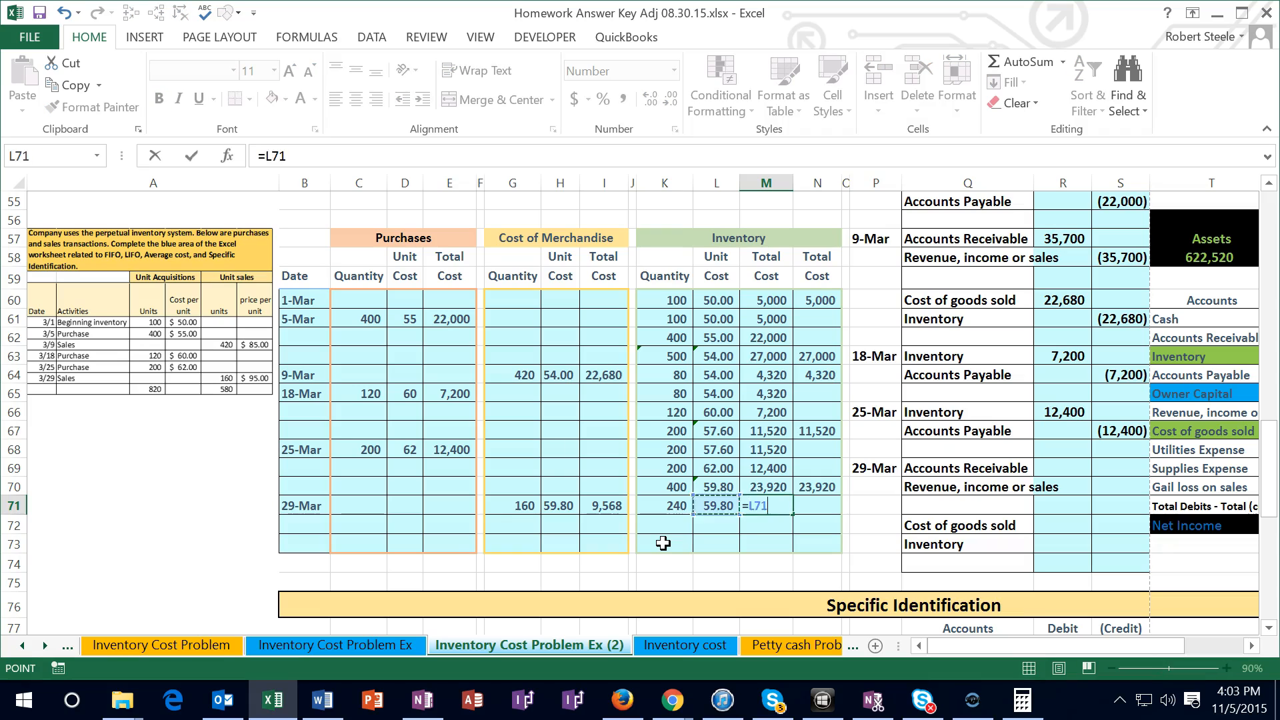
{"action": "type", "text": "*"}
{"action": "key", "text": "Left"}
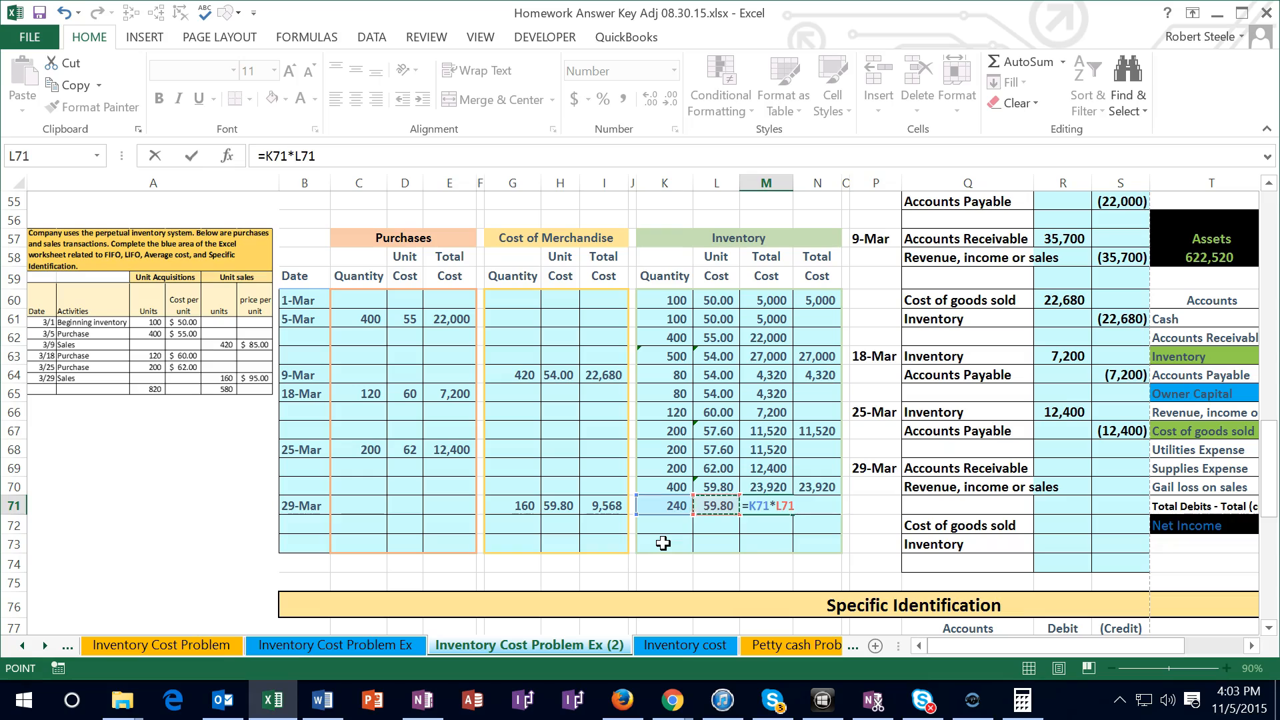
{"action": "key", "text": "Tab"}
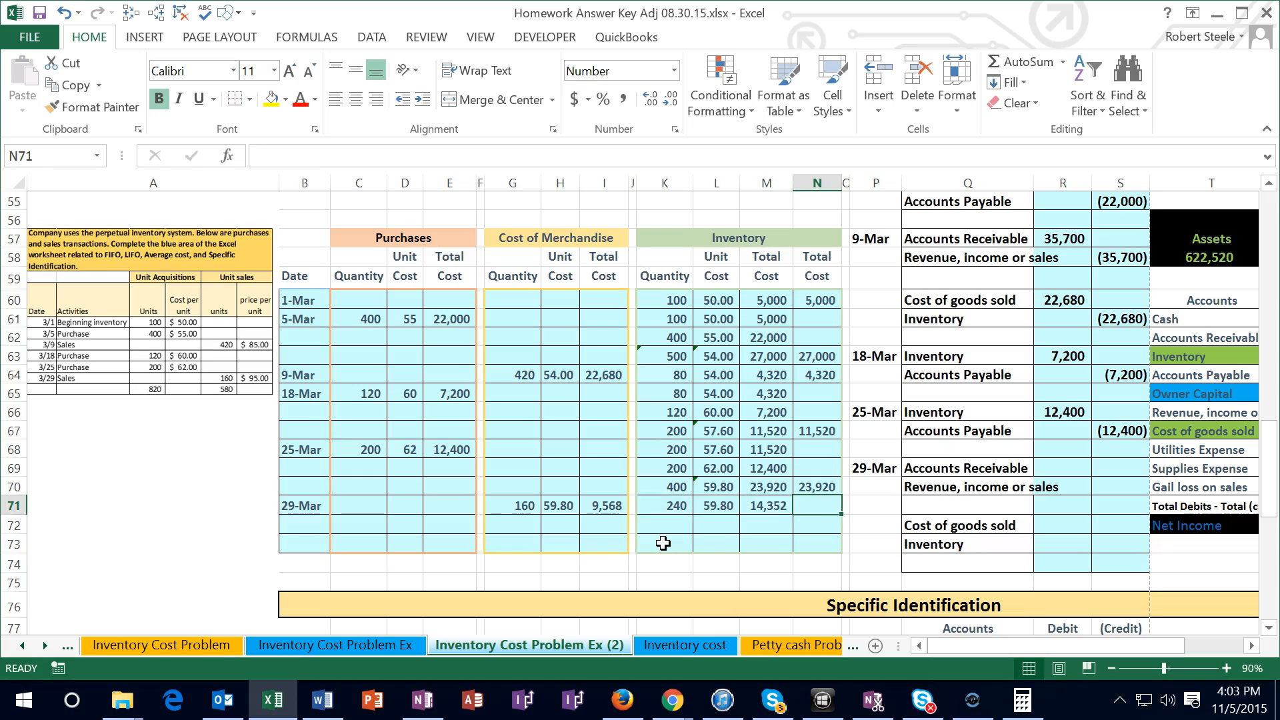
Link the ending inventory total in N71 to the 29-Mar total cost with =M71
{"action": "type", "text": "="}
{"action": "key", "text": "Left"}
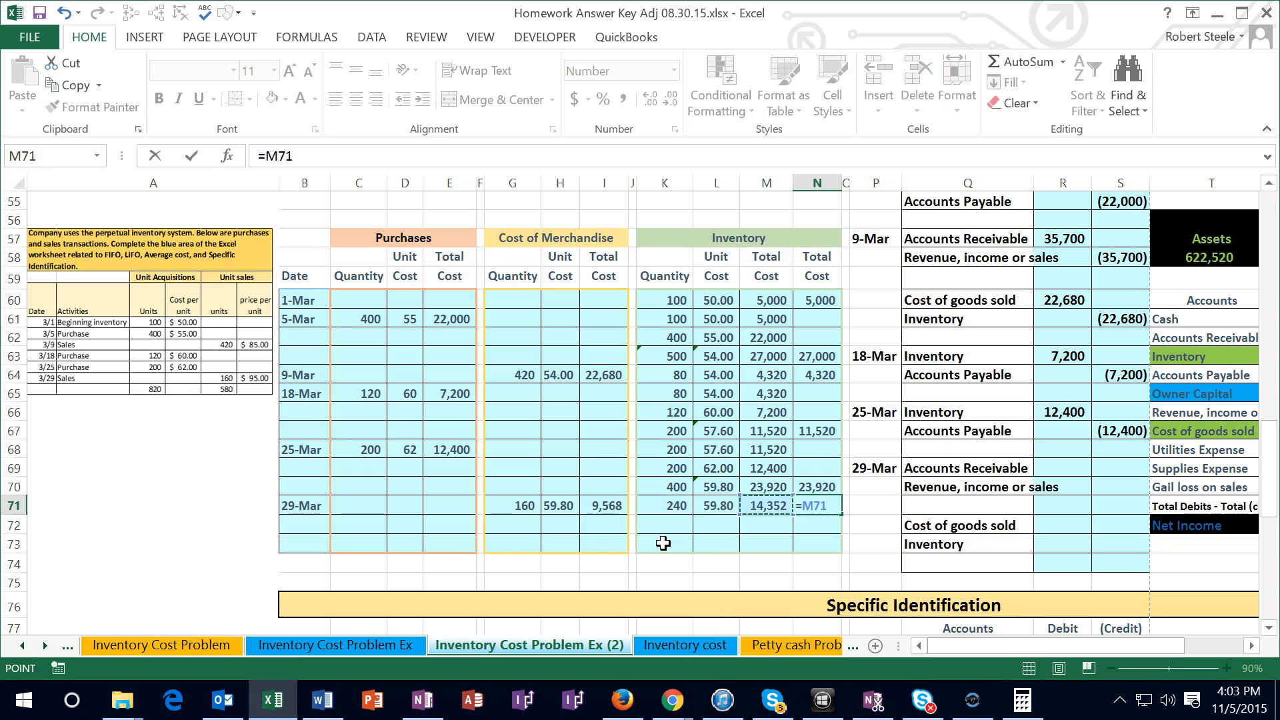
{"action": "key", "text": "Return"}
{"action": "key", "text": "Right"}
{"action": "key", "text": "Right"}
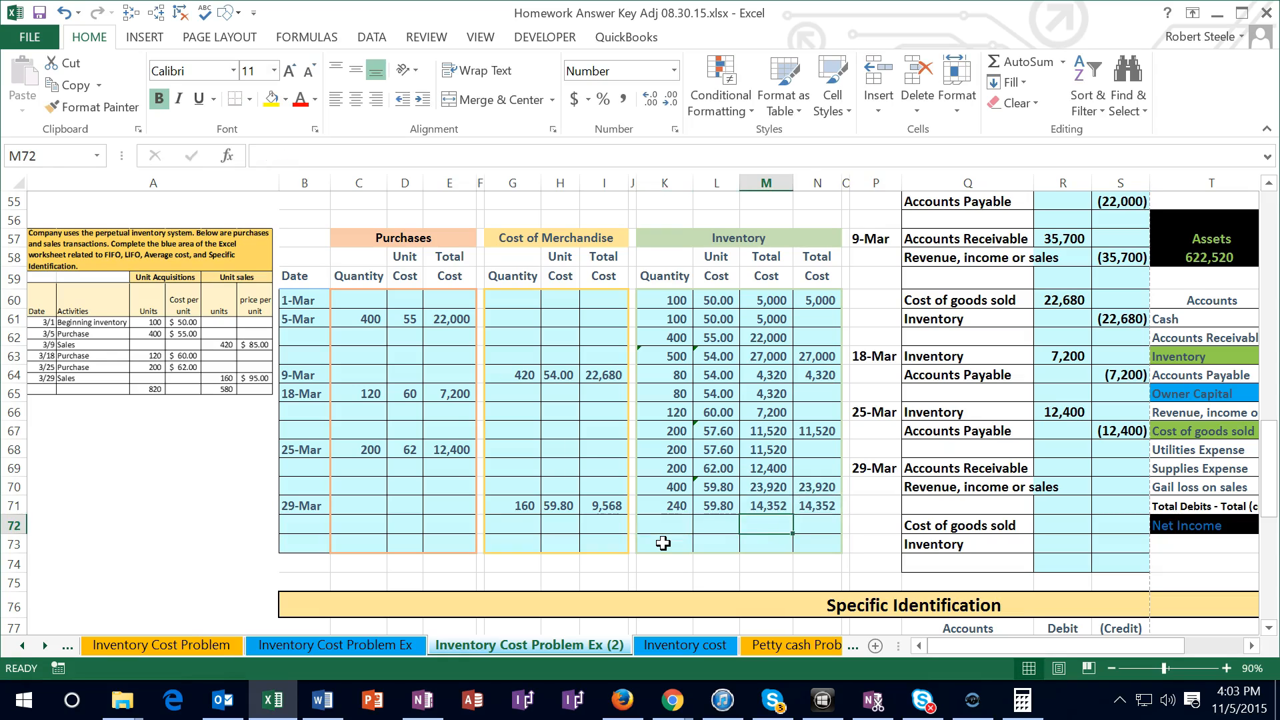
{"action": "key", "text": "Up"}
{"action": "key", "text": "Right"}
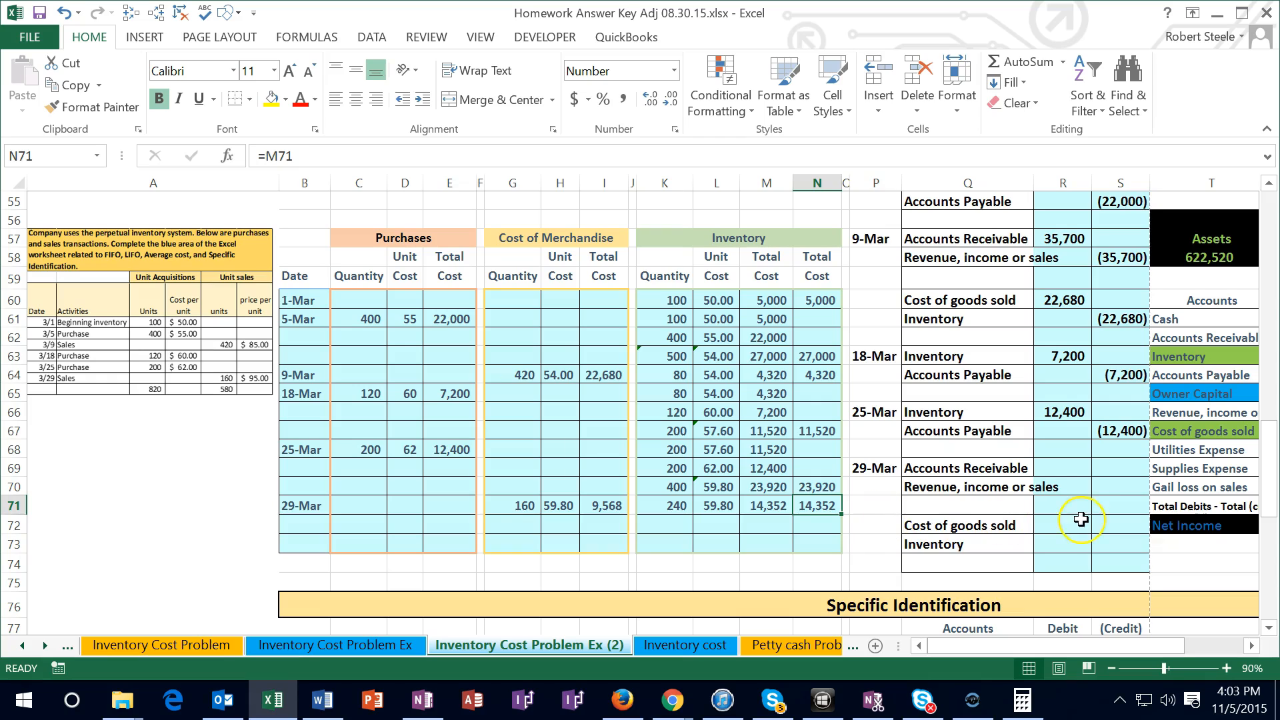
Enter the 29-Mar Accounts Receivable debit in R69 as units sold times selling price, =160*95
{"action": "left_click", "coordinate": [1064, 469]}
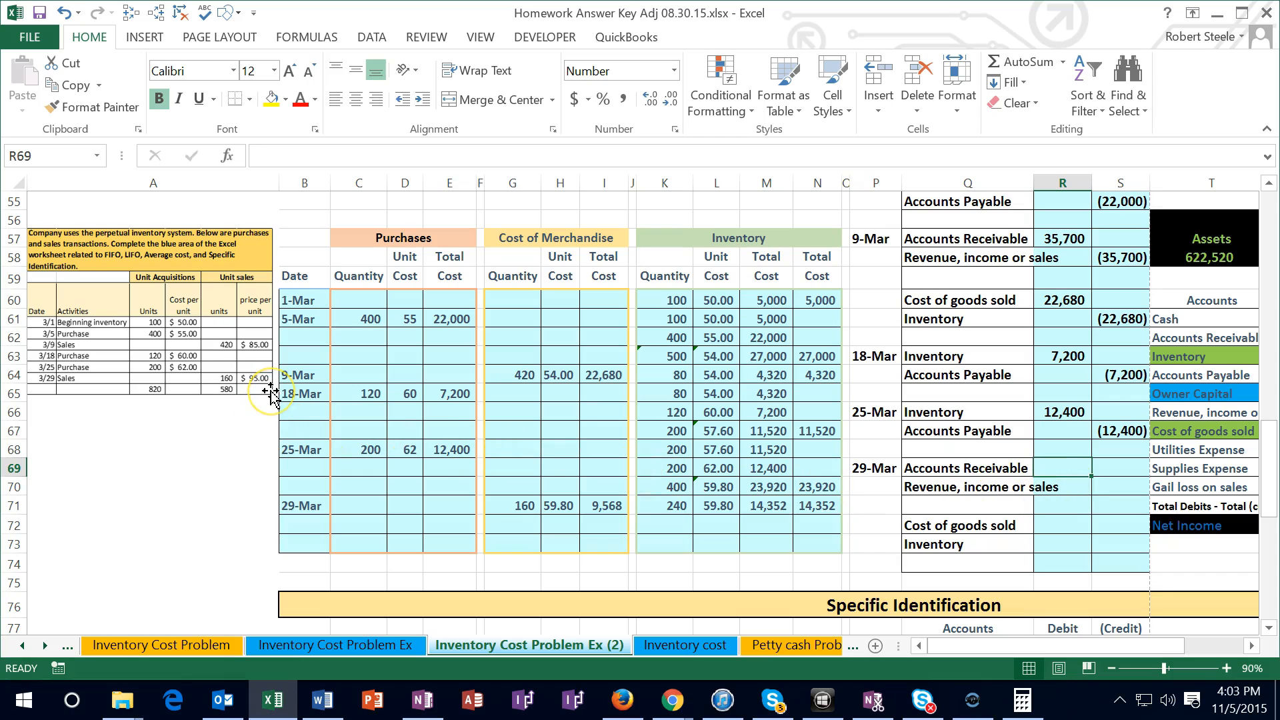
{"action": "type", "text": "=16"}
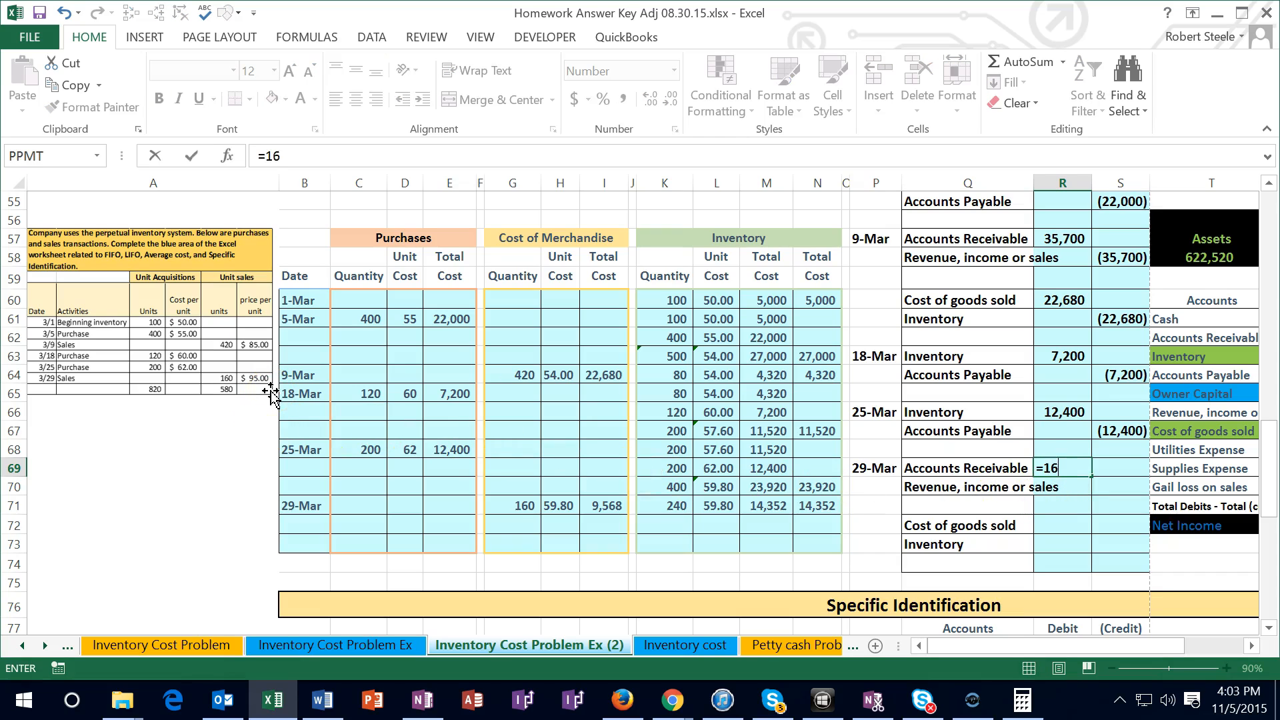
{"action": "type", "text": "0*95"}
{"action": "key", "text": "Return"}
{"action": "key", "text": "Right"}
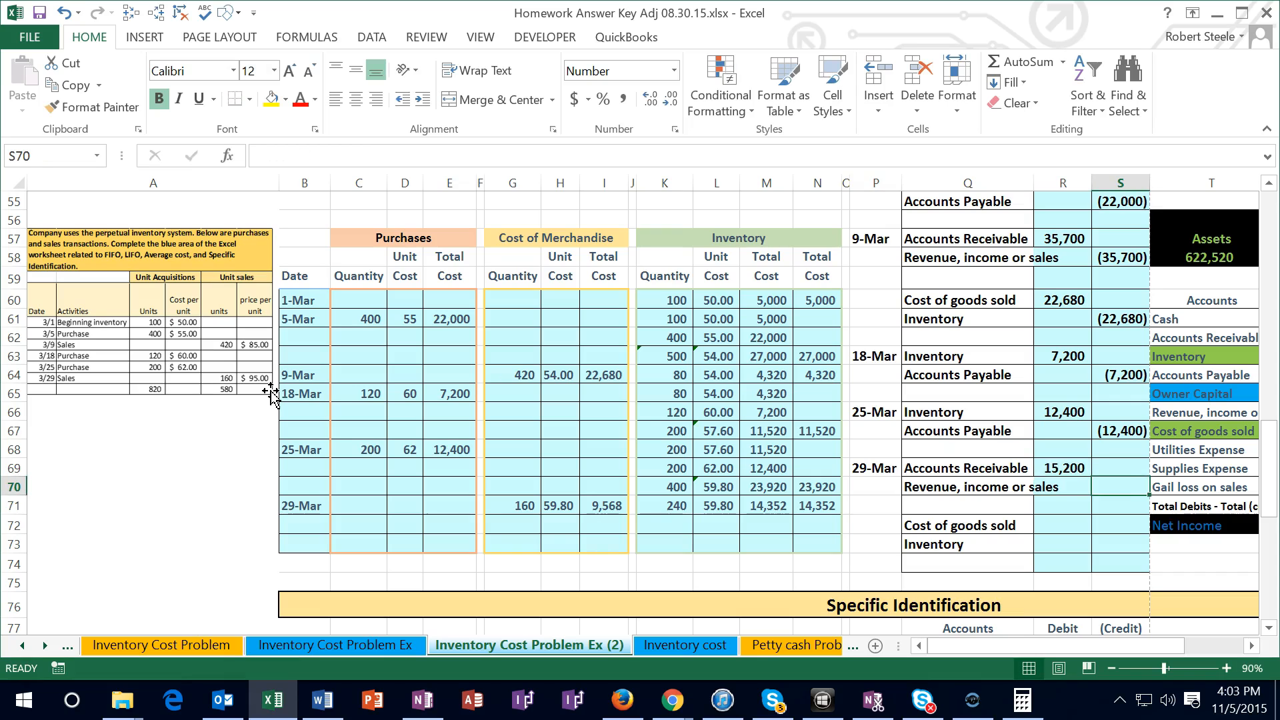
Enter the 29-Mar revenue credit in S70 as the negative of the Accounts Receivable debit, =-R69
{"action": "type", "text": "-"}
{"action": "key", "text": "Left"}
{"action": "key", "text": "Return"}
{"action": "key", "text": "Up"}
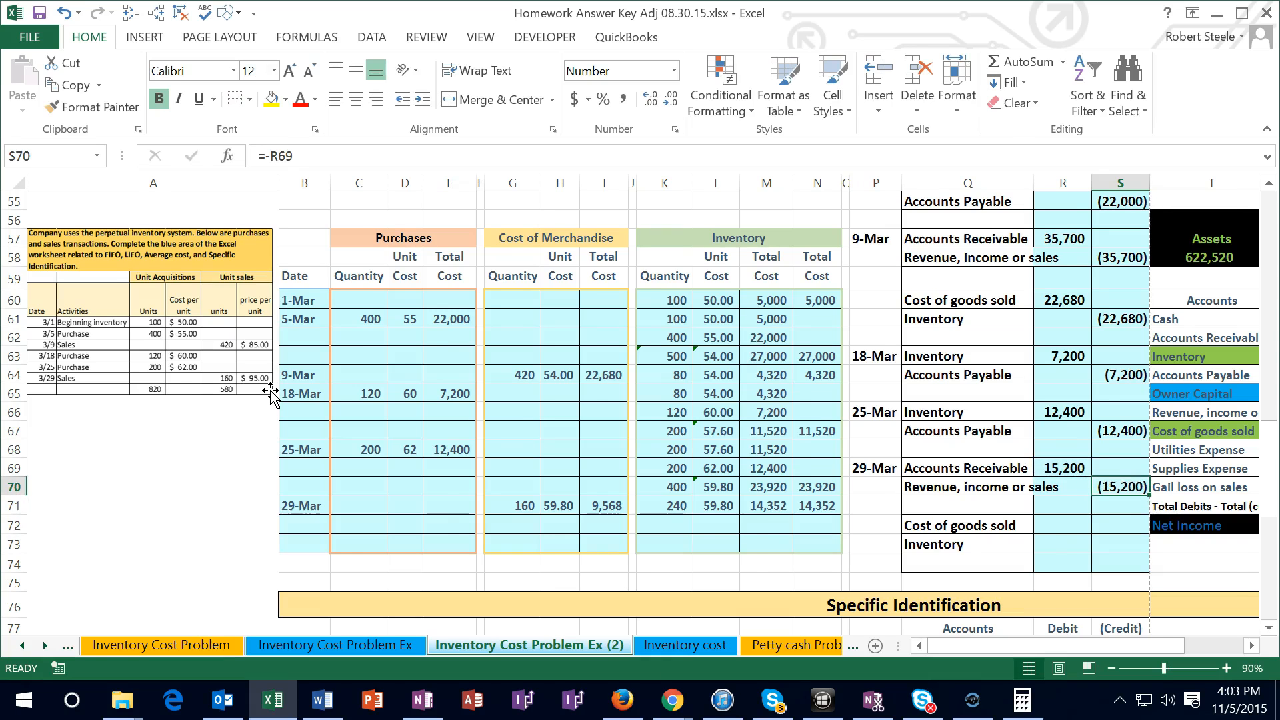
Post the 29-Mar Accounts Receivable debit to the trial balance by adding R69 to the Entries formula in V62
{"action": "key", "text": "Right"}
{"action": "key", "text": "Right"}
{"action": "key", "text": "Right"}
{"action": "key", "text": "Right"}
{"action": "key", "text": "Right"}
{"action": "key", "text": "Right"}
{"action": "key", "text": "Right"}
{"action": "key", "text": "Right"}
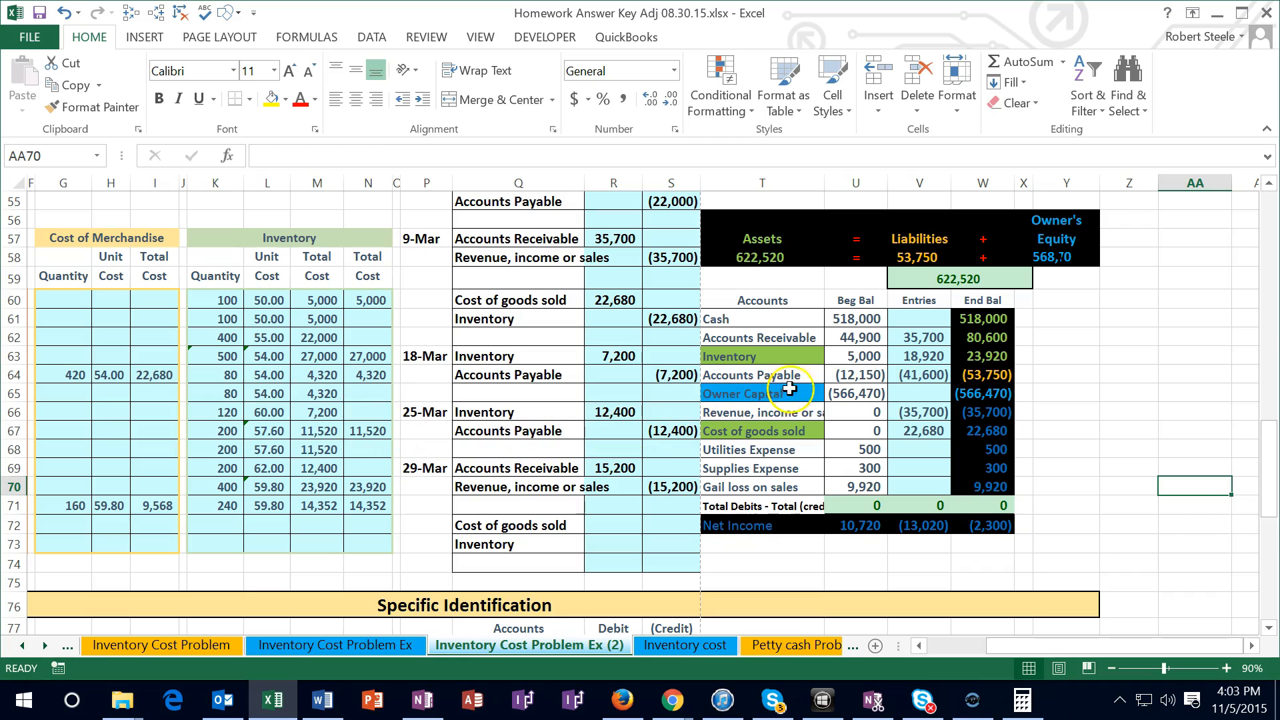
{"action": "left_click", "coordinate": [910, 338]}
{"action": "double_click", "coordinate": [913, 337]}
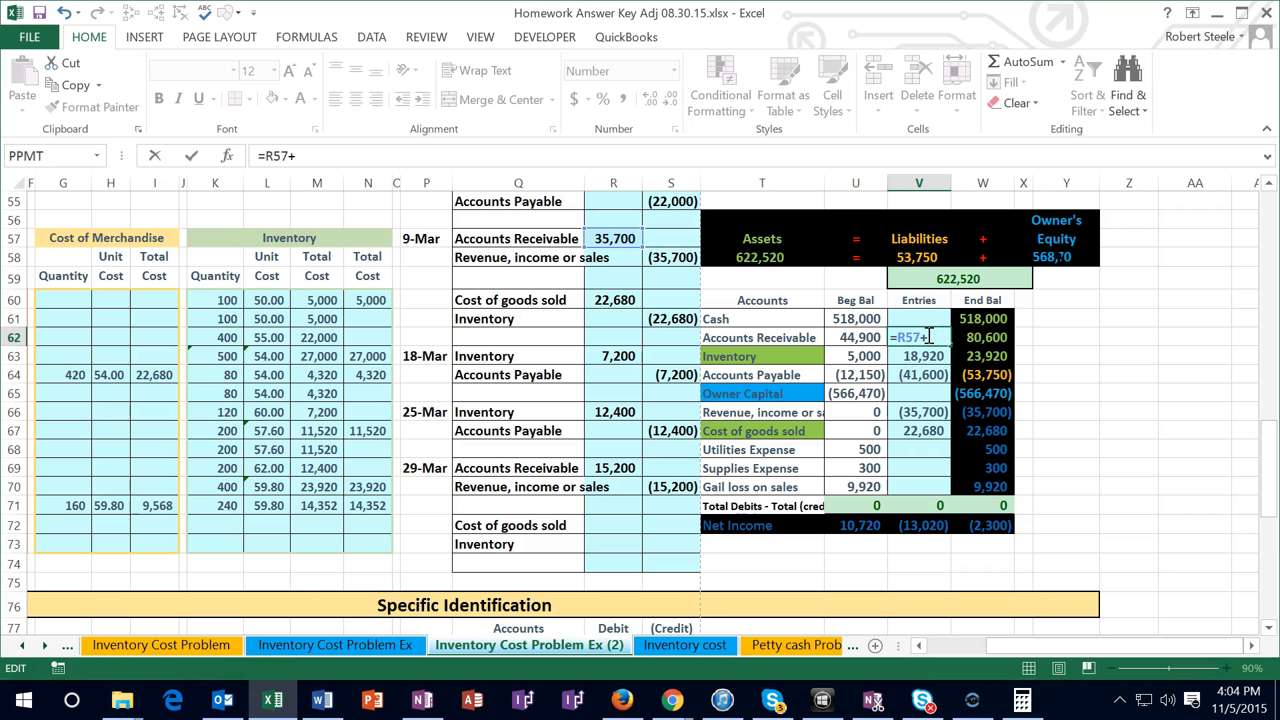
{"action": "left_click", "coordinate": [617, 468]}
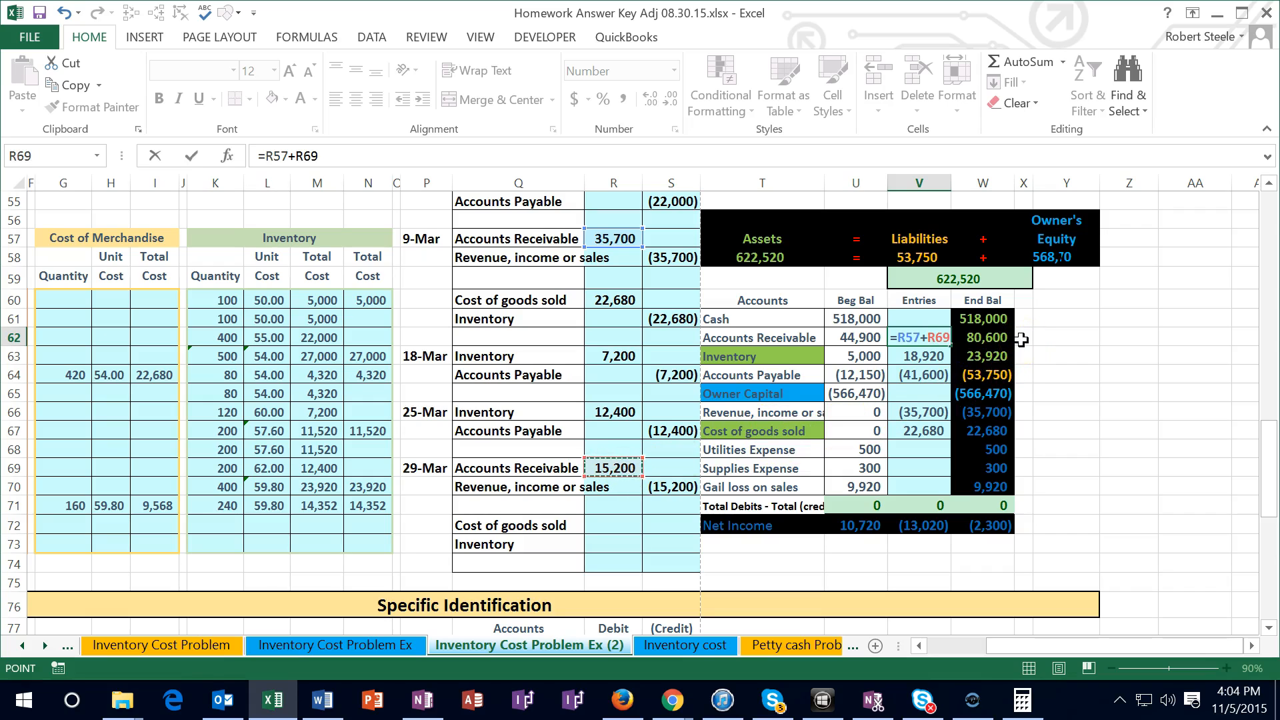
{"action": "key", "text": "Return"}
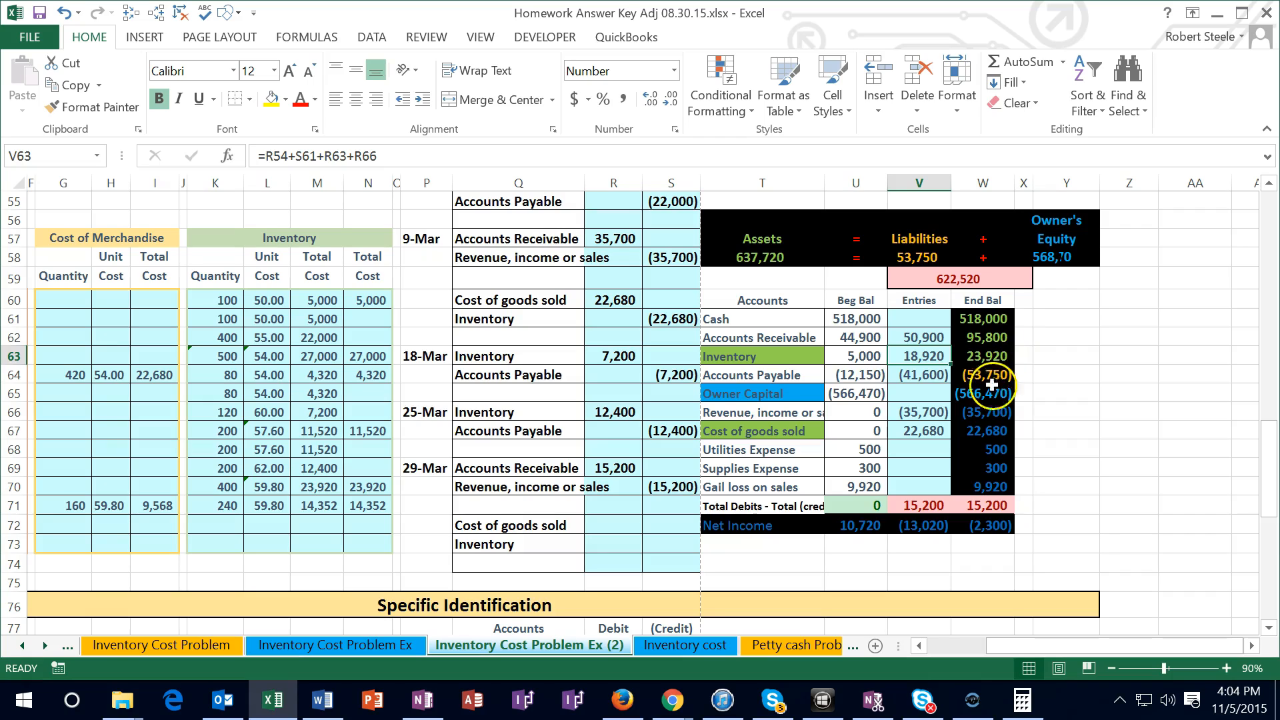
Post the 29-Mar revenue credit to the trial balance by adding S70 to the Entries formula in V66
{"action": "left_click", "coordinate": [923, 413]}
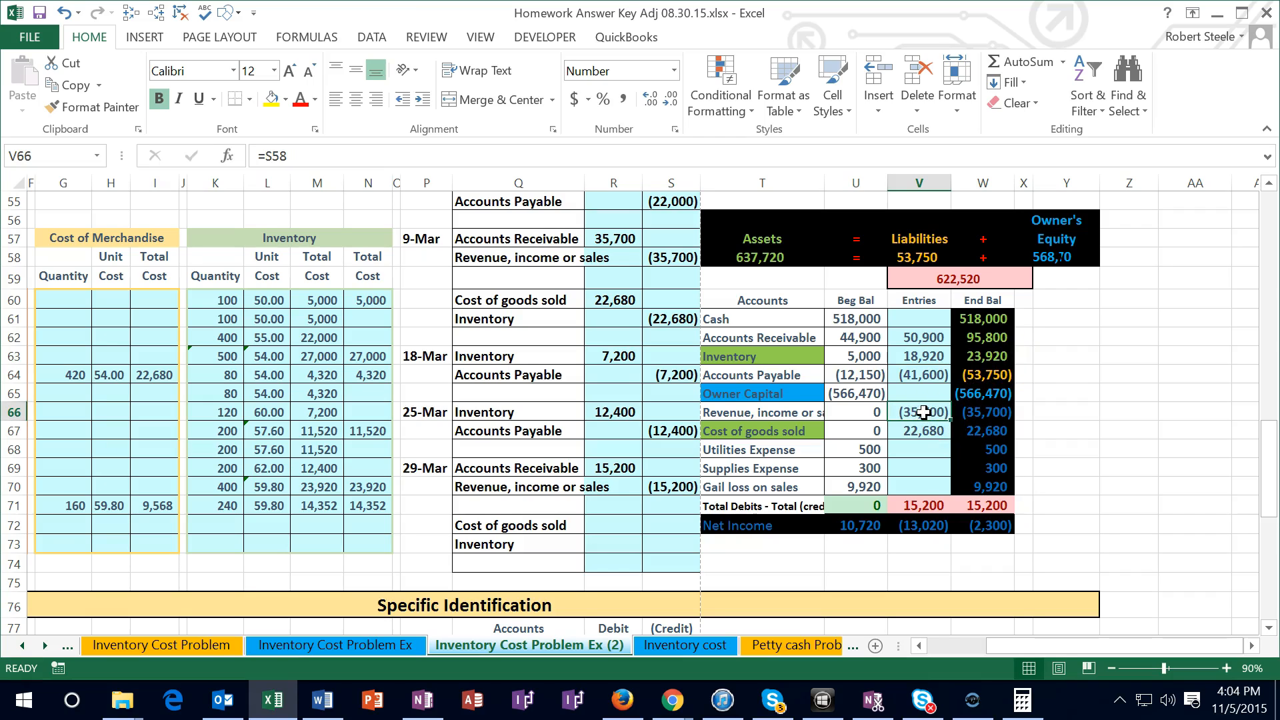
{"action": "double_click", "coordinate": [923, 412]}
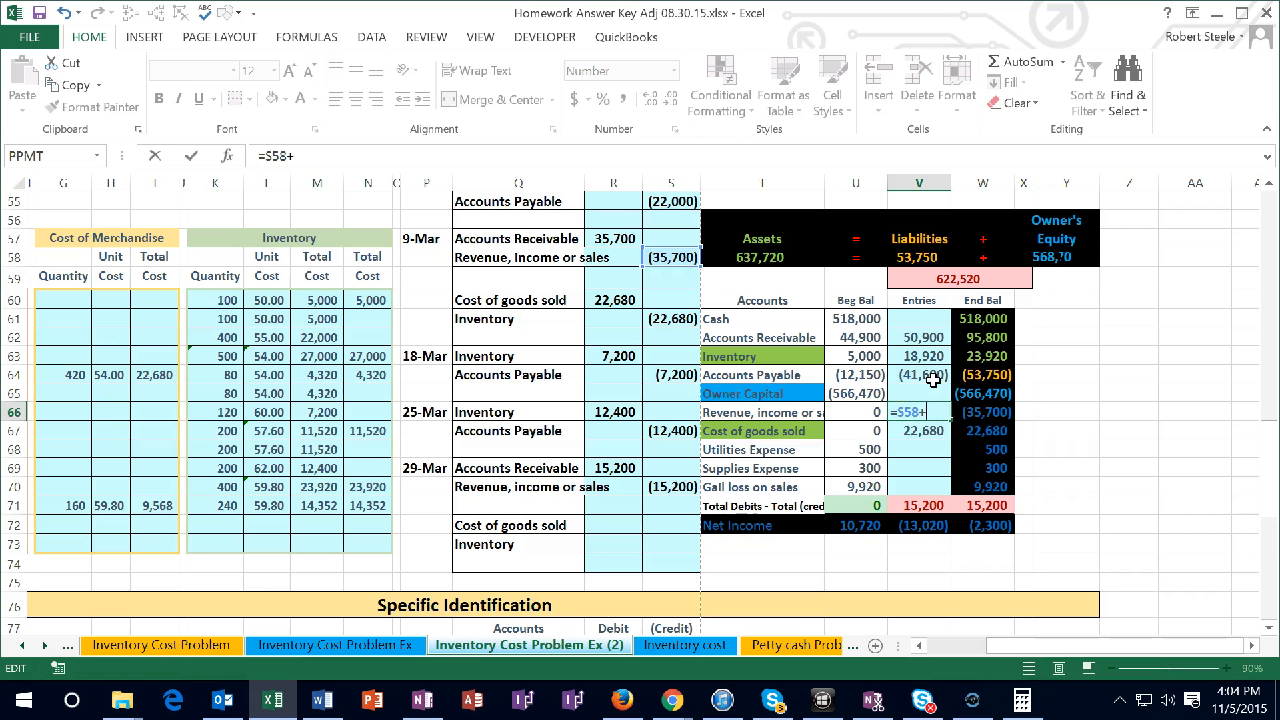
{"action": "left_click", "coordinate": [671, 486]}
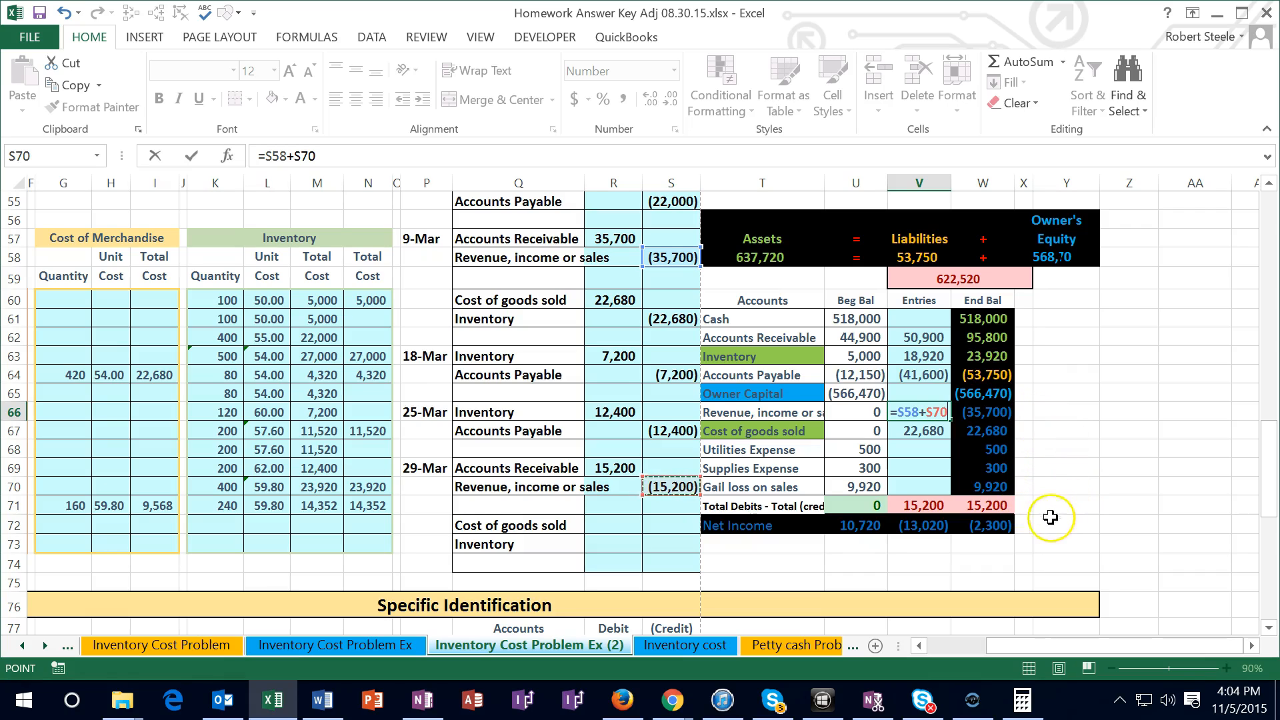
{"action": "key", "text": "Return"}
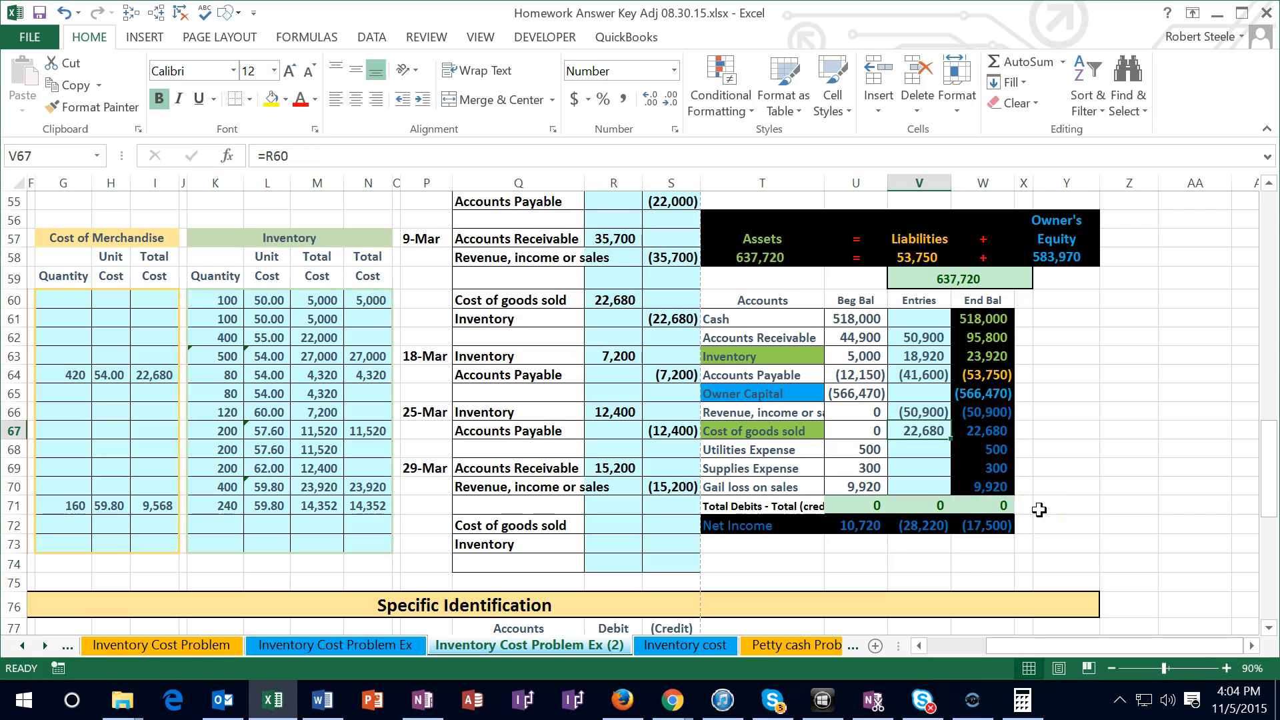
Enter the 29-Mar Cost of goods sold debit in R72 by linking it to the sale's total cost, =I71
{"action": "left_click", "coordinate": [612, 524]}
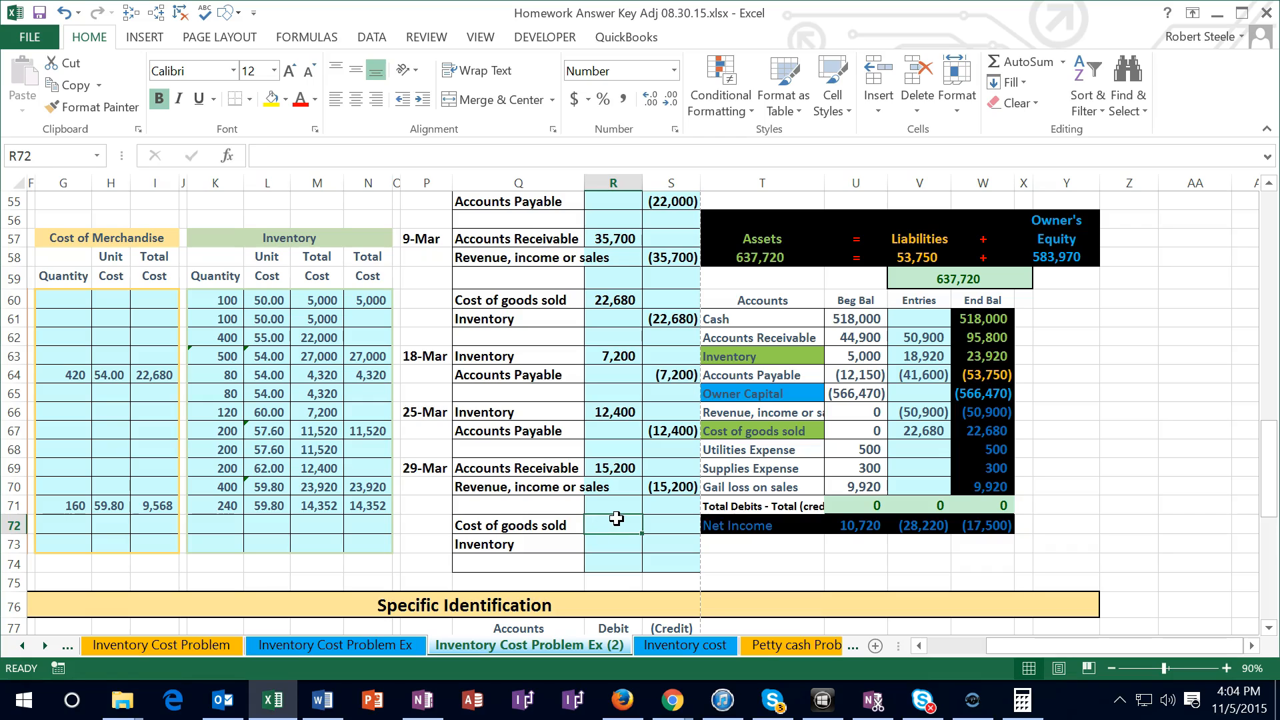
{"action": "type", "text": "="}
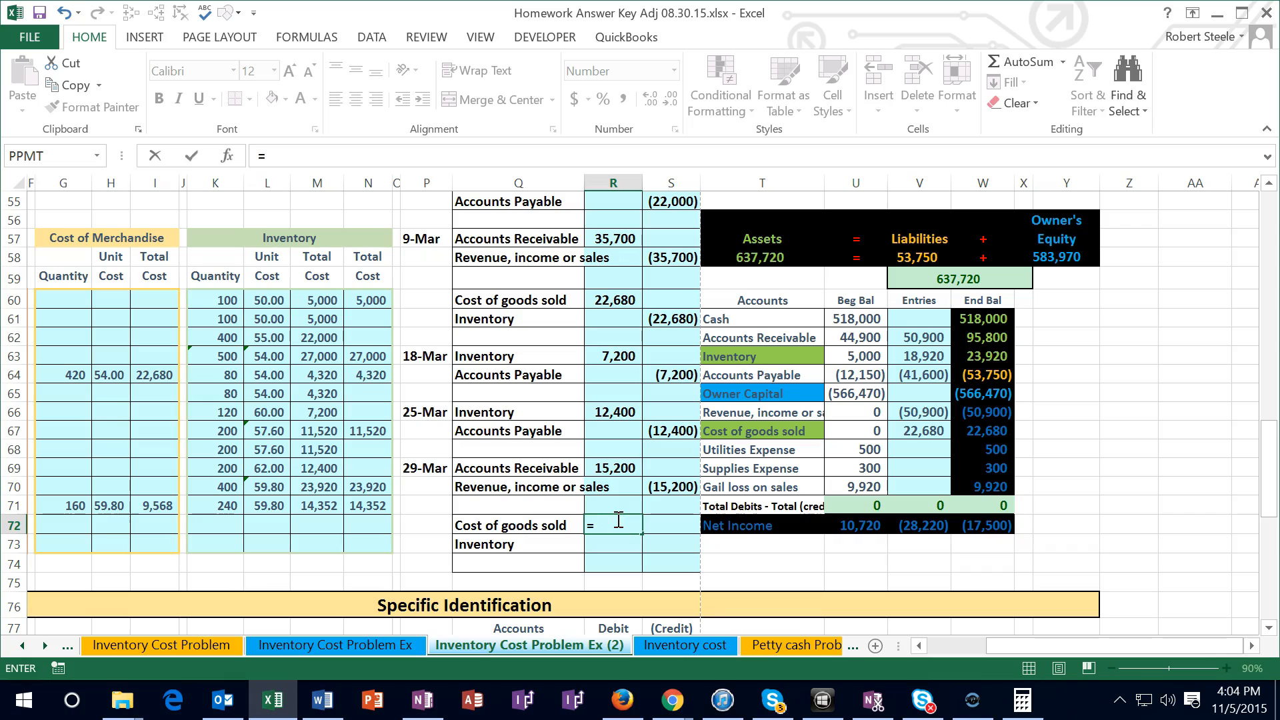
{"action": "left_click", "coordinate": [157, 507]}
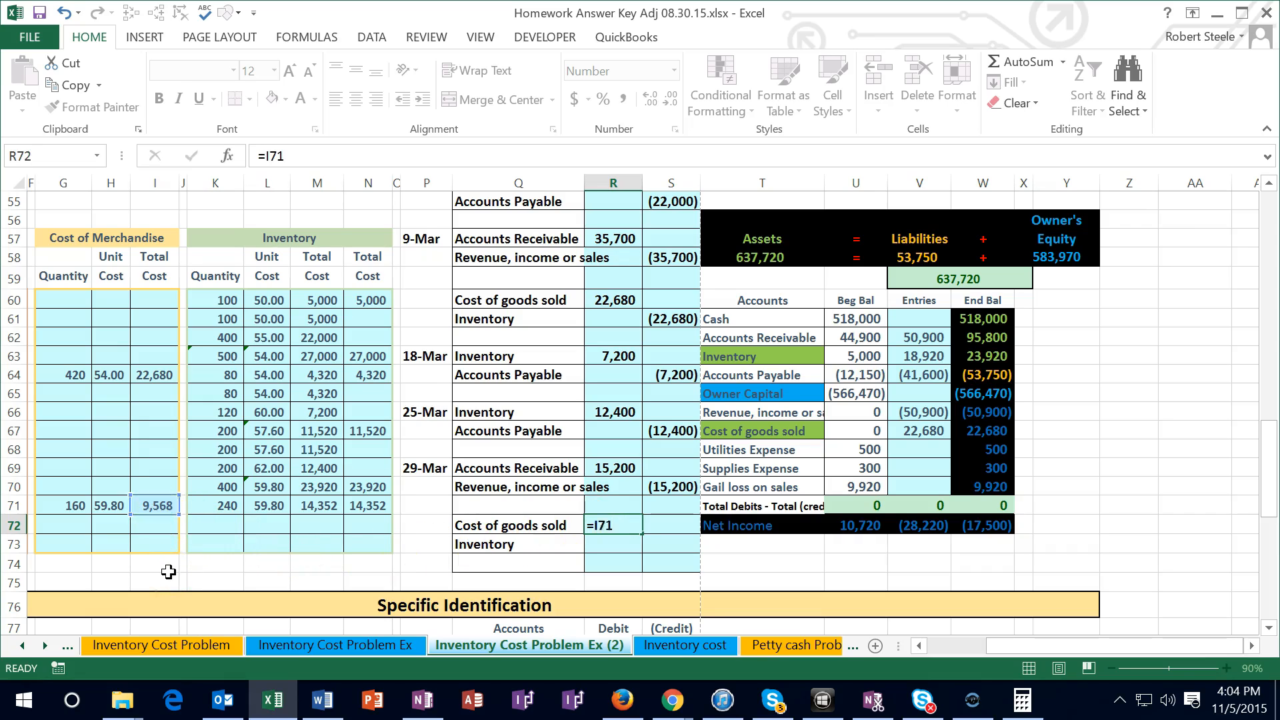
{"action": "key", "text": "Return"}
Enter the 29-Mar Inventory credit in S73 as the negative of the Cost of goods sold debit, -R72
{"action": "key", "text": "Tab"}
{"action": "type", "text": "-"}
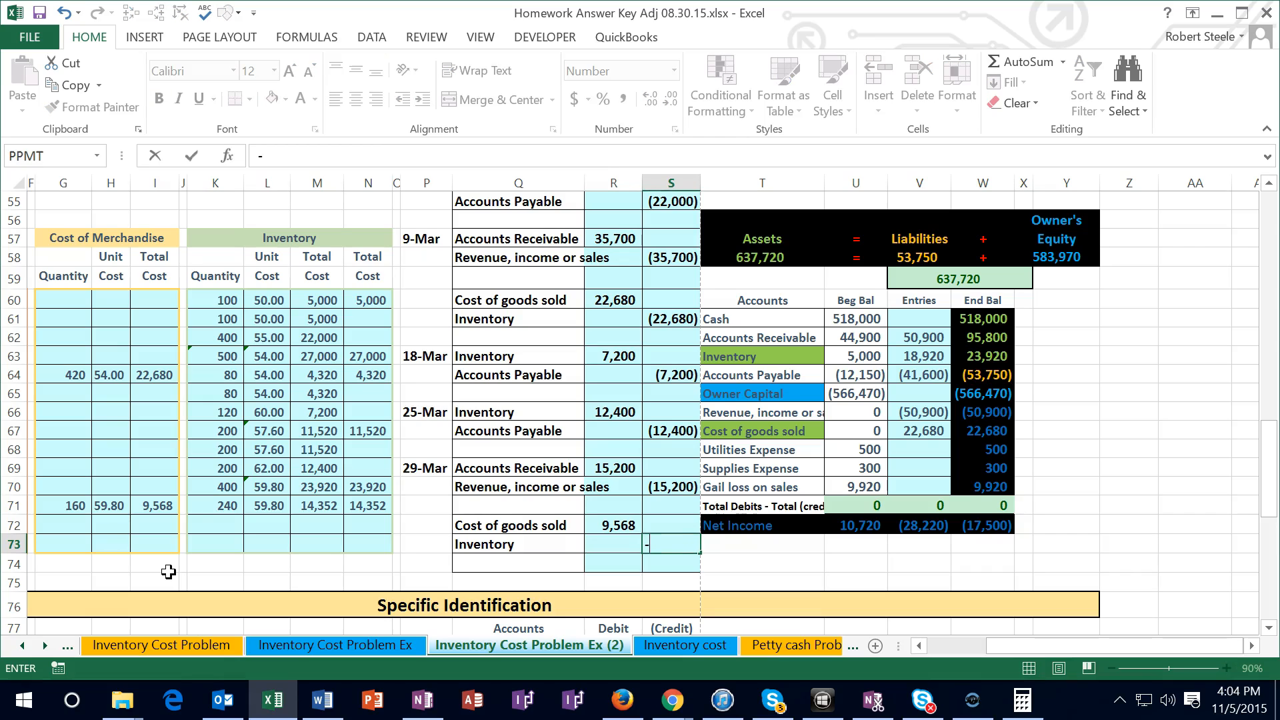
{"action": "key", "text": "Left"}
{"action": "key", "text": "Up"}
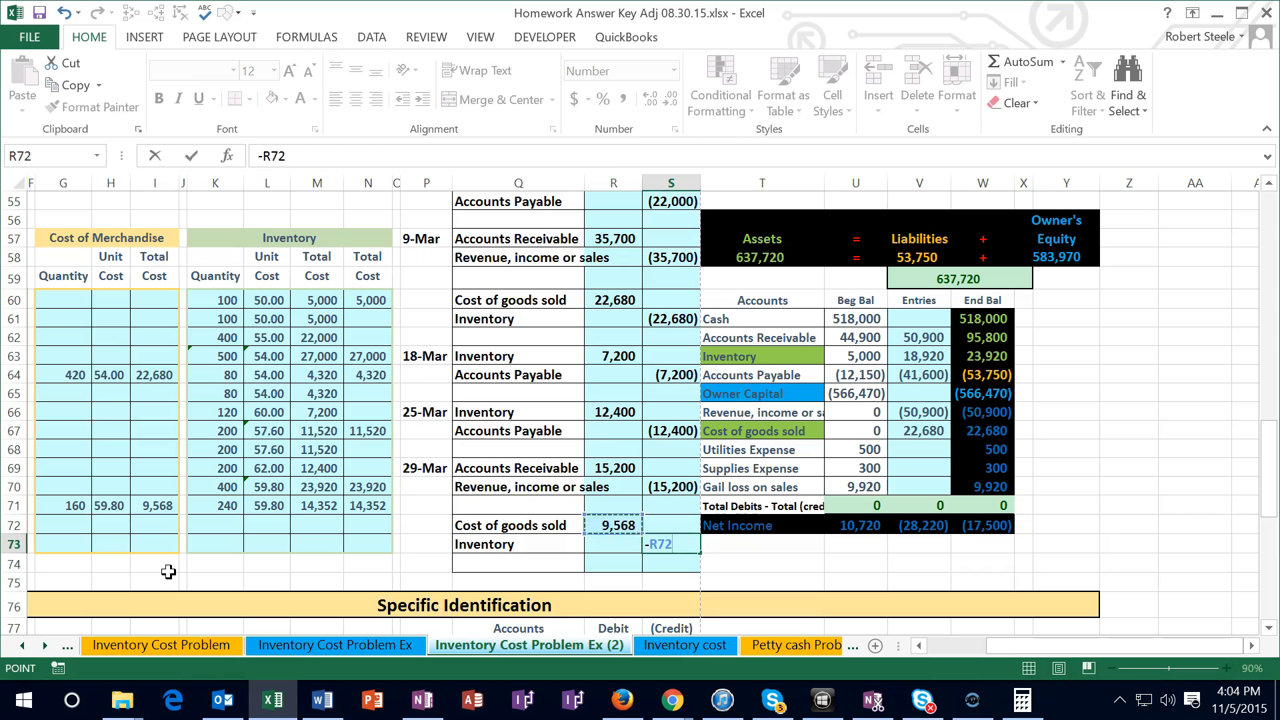
{"action": "key", "text": "Return"}
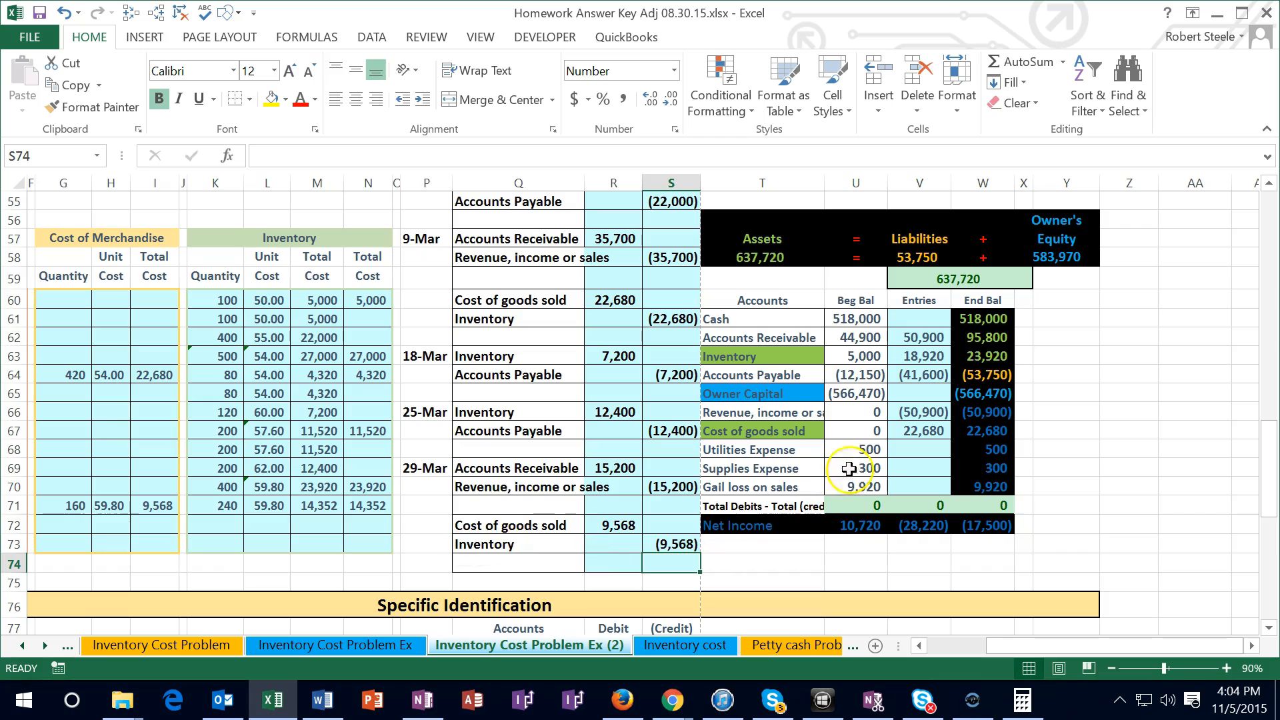
Post the 29-Mar Cost of goods sold debit to the trial balance by adding R72 to the Entries formula in V67
{"action": "left_click", "coordinate": [907, 430]}
{"action": "double_click", "coordinate": [909, 430]}
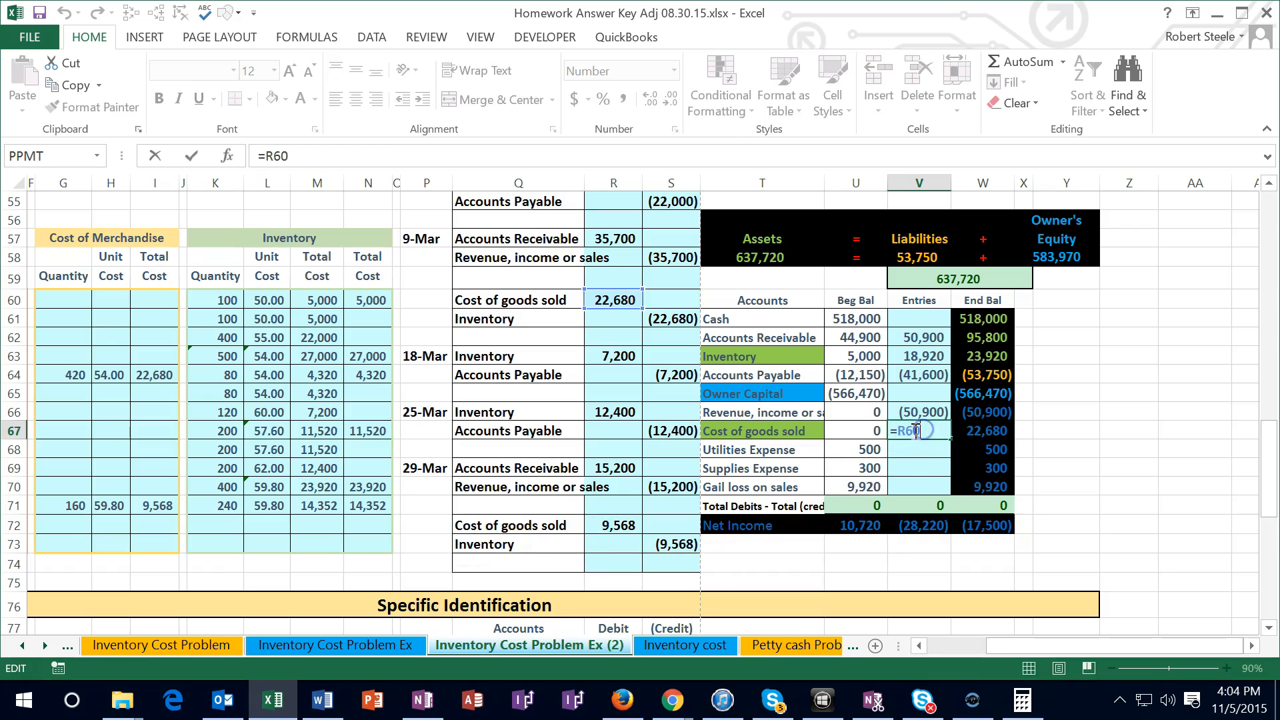
{"action": "type", "text": "+"}
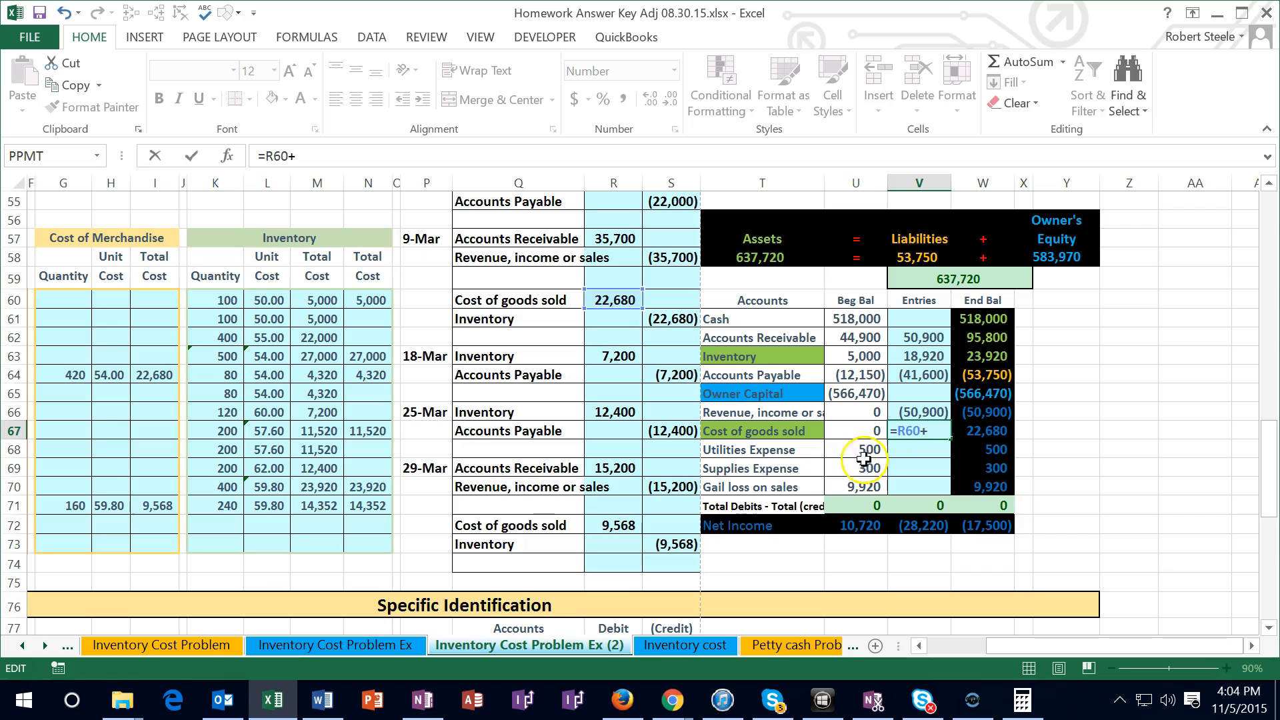
{"action": "left_click", "coordinate": [616, 524]}
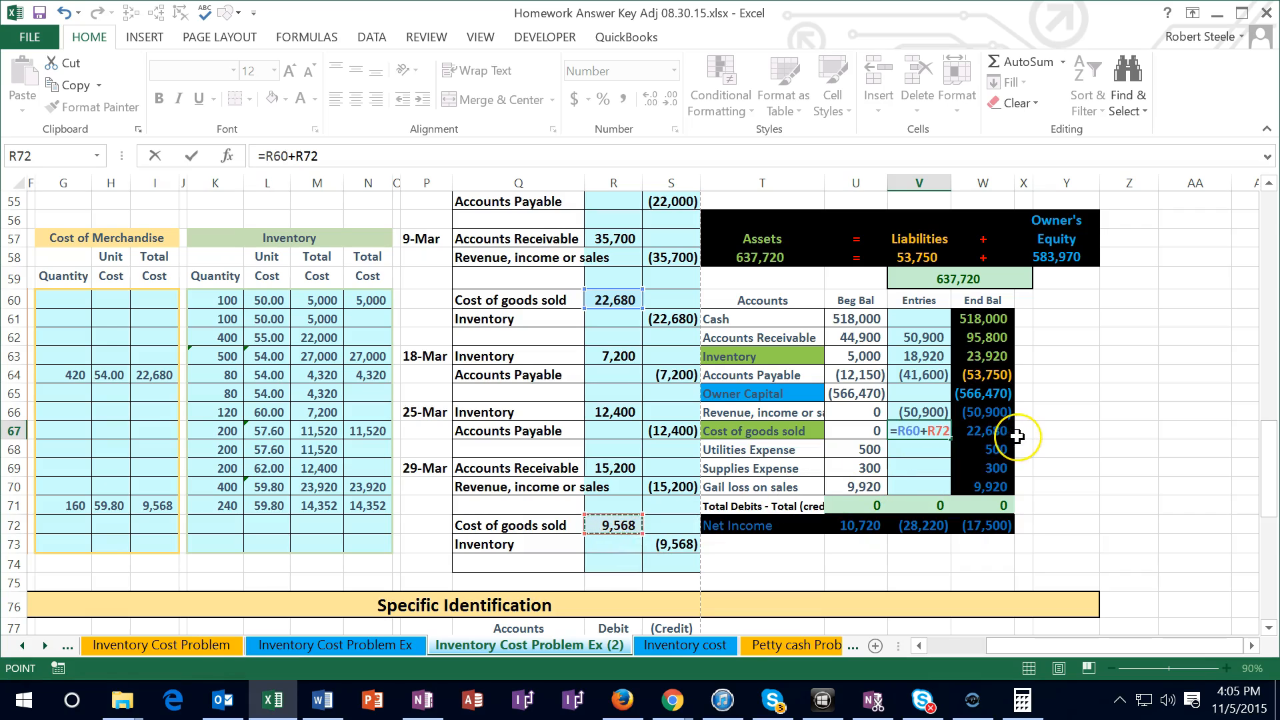
{"action": "key", "text": "Return"}
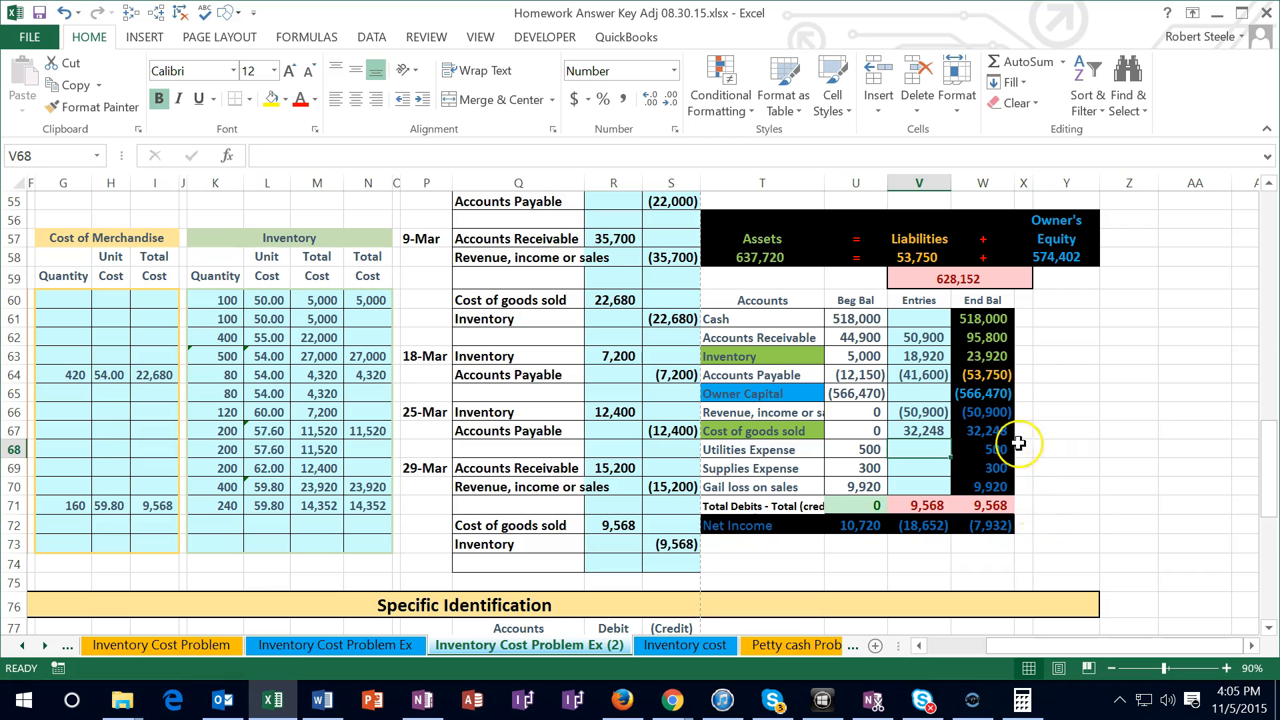
Post the 29-Mar Inventory credit to the trial balance by adding S73 to the Entries formula in V63, and check Inventory's ending balance
{"action": "double_click", "coordinate": [917, 356]}
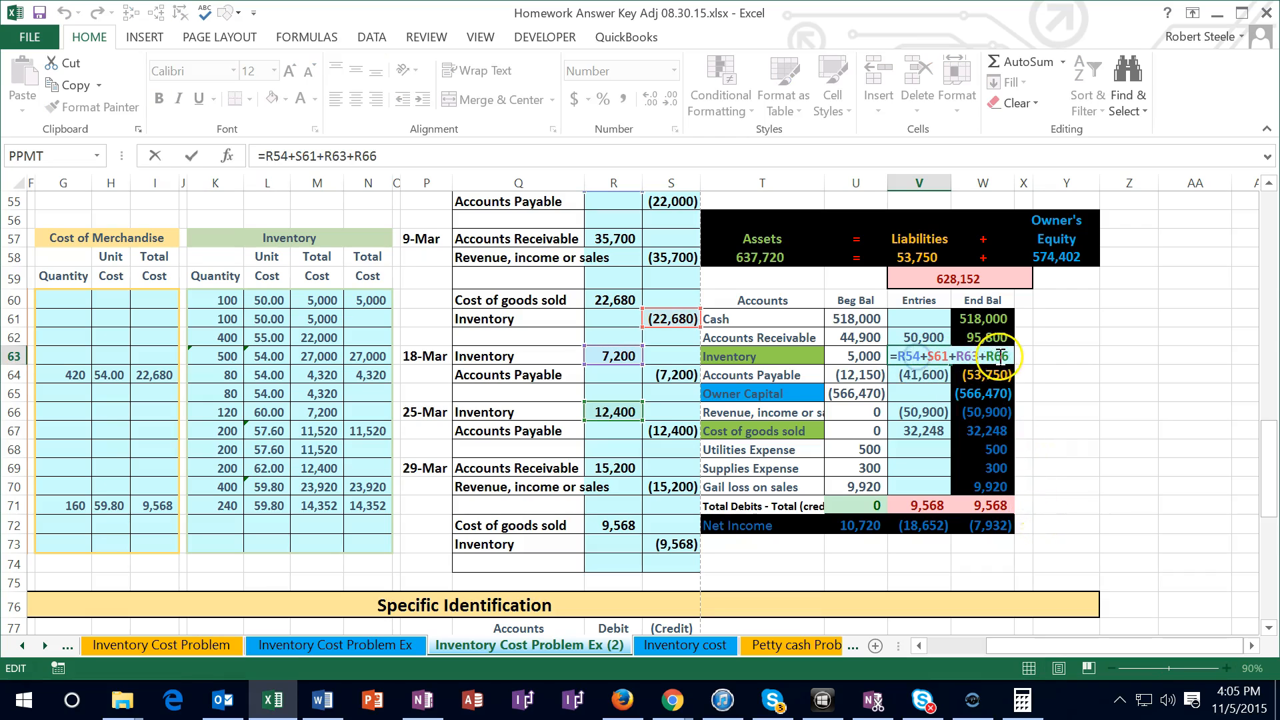
{"action": "type", "text": "+"}
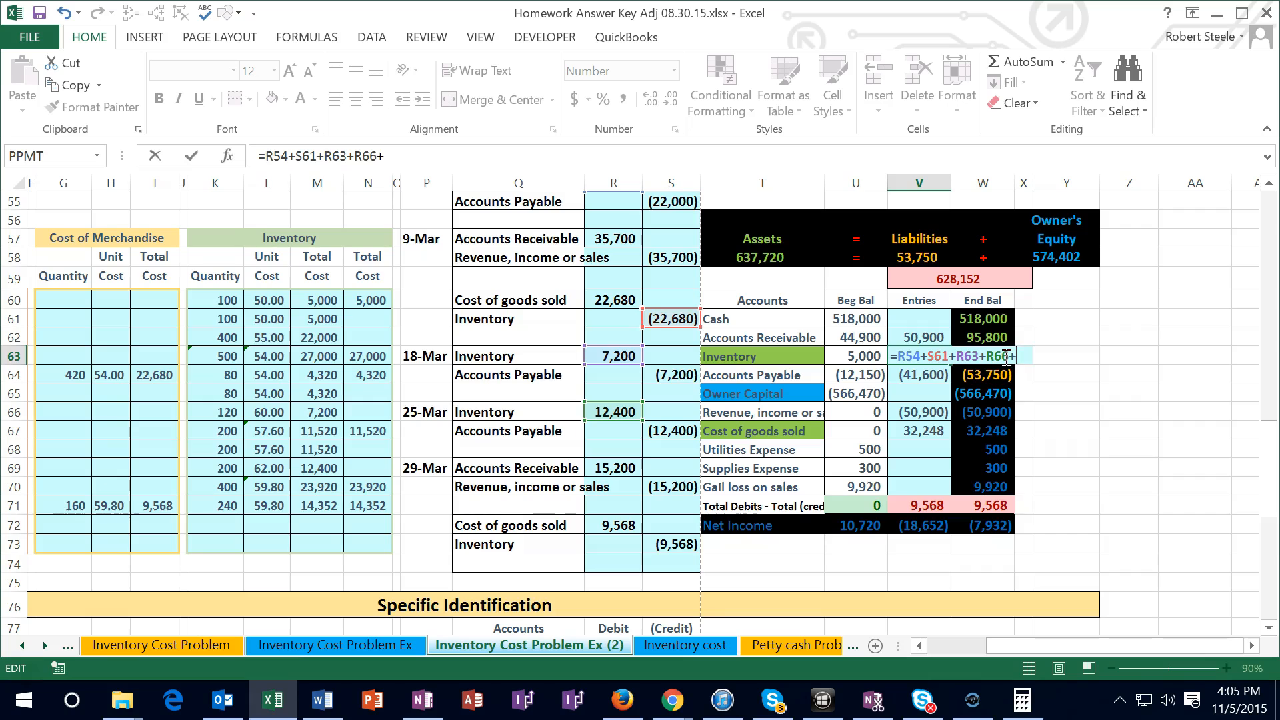
{"action": "left_click", "coordinate": [675, 549]}
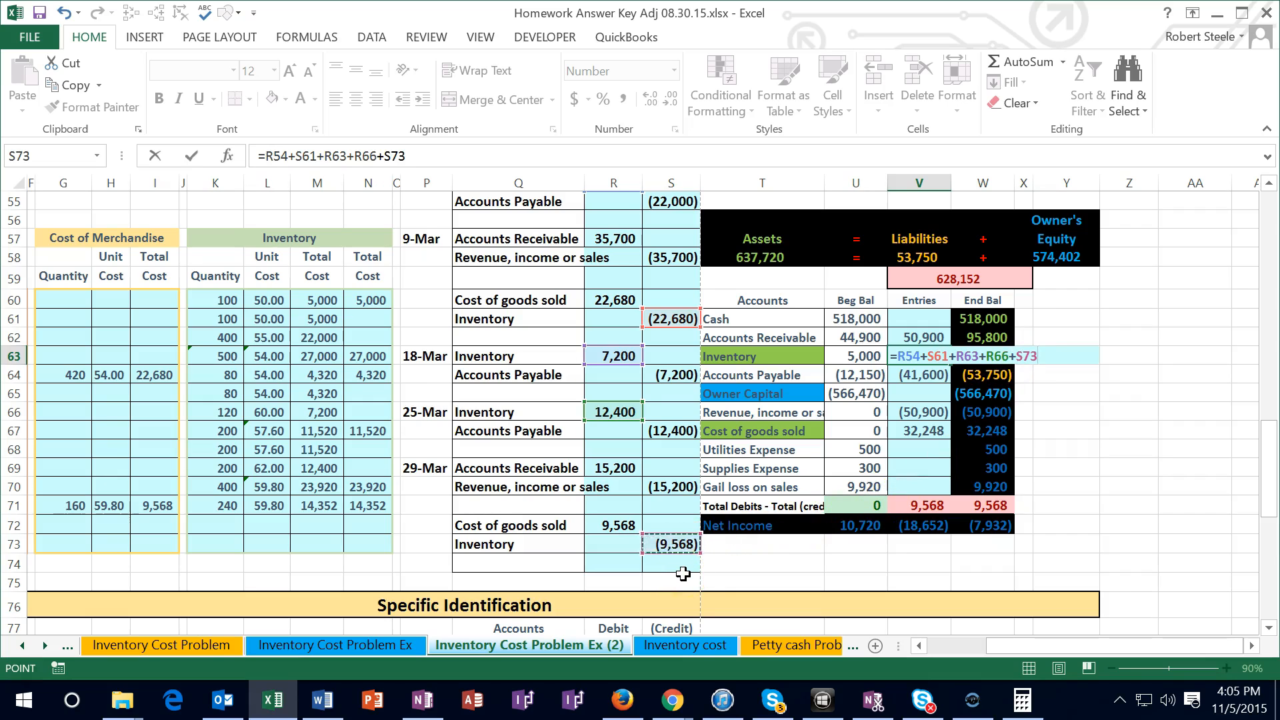
{"action": "key", "text": "Return"}
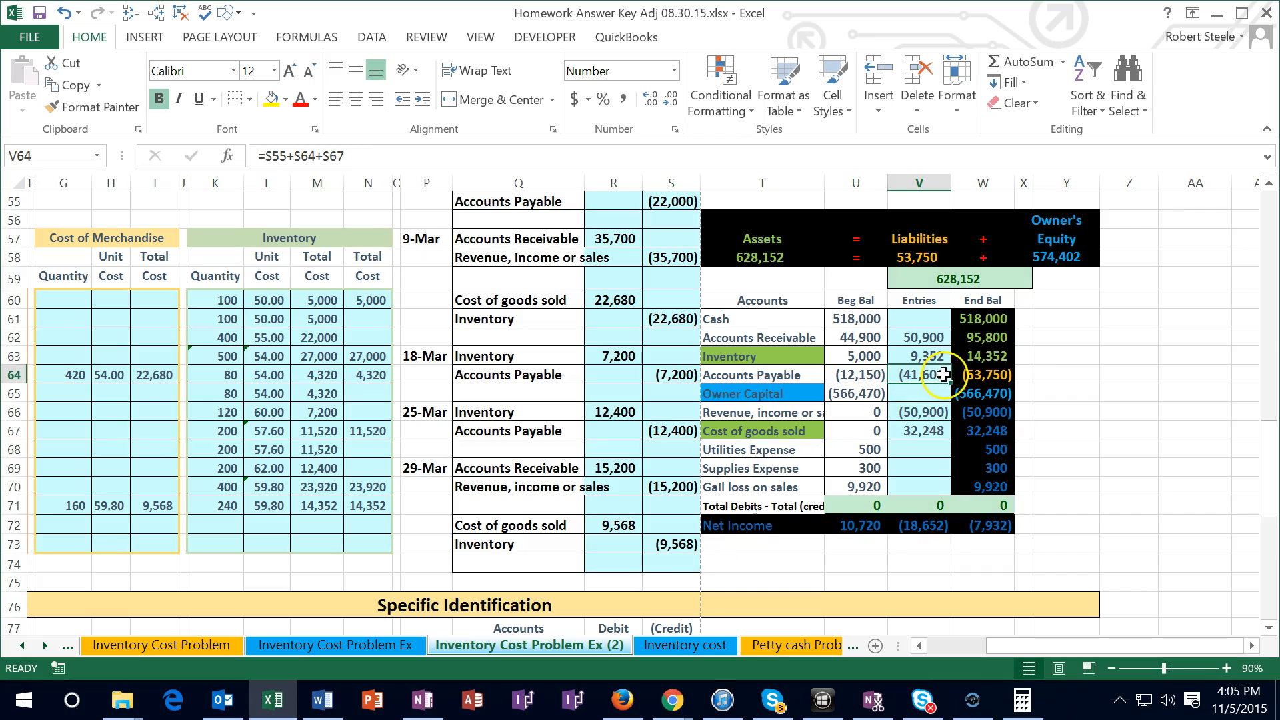
{"action": "left_click", "coordinate": [993, 359]}
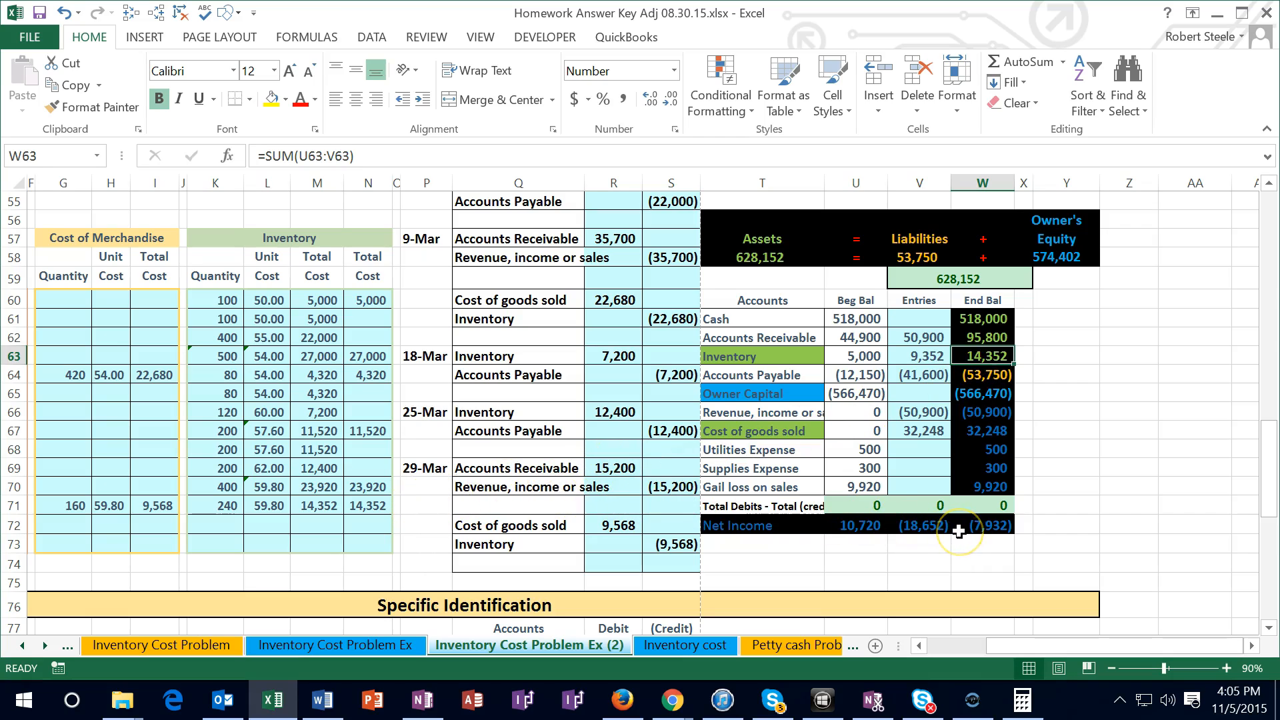
Check the 29-Mar sale's net income effect by selecting R70:S72 and reading the sum of its revenue and cost of goods sold
{"action": "left_click", "coordinate": [619, 485]}
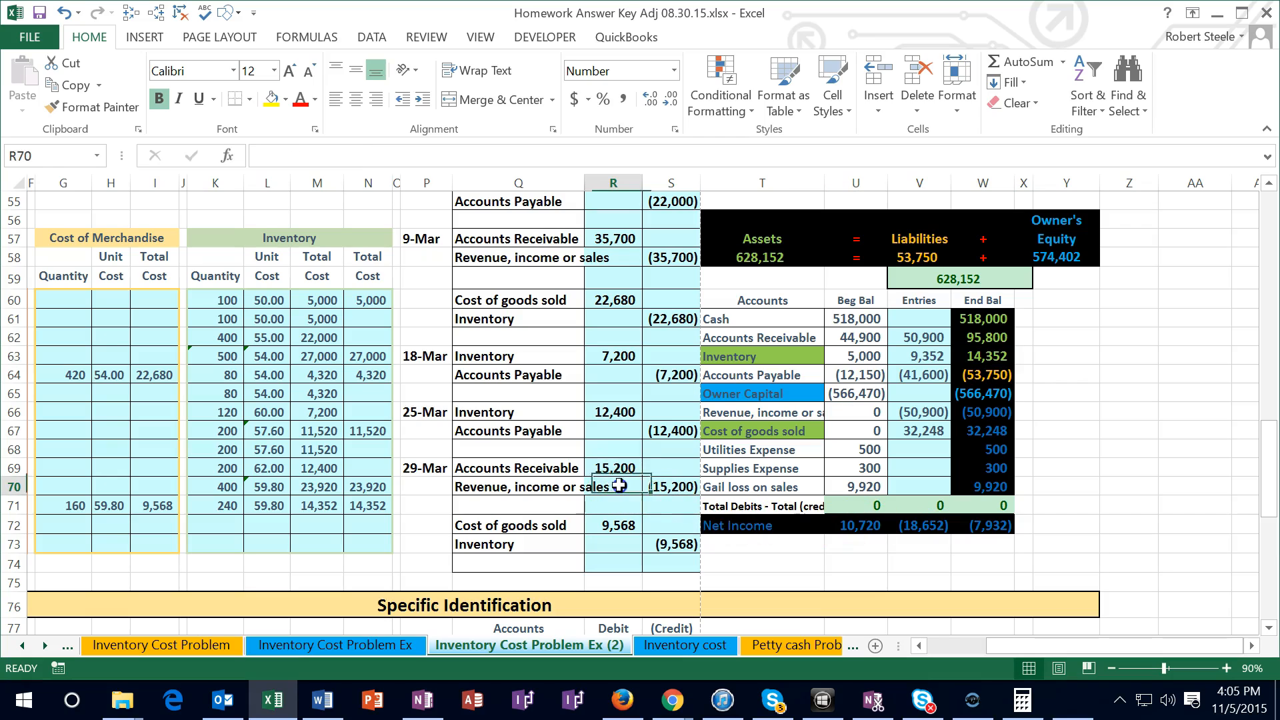
{"action": "left_click_drag", "start_coordinate": [618, 485], "coordinate": [665, 487]}
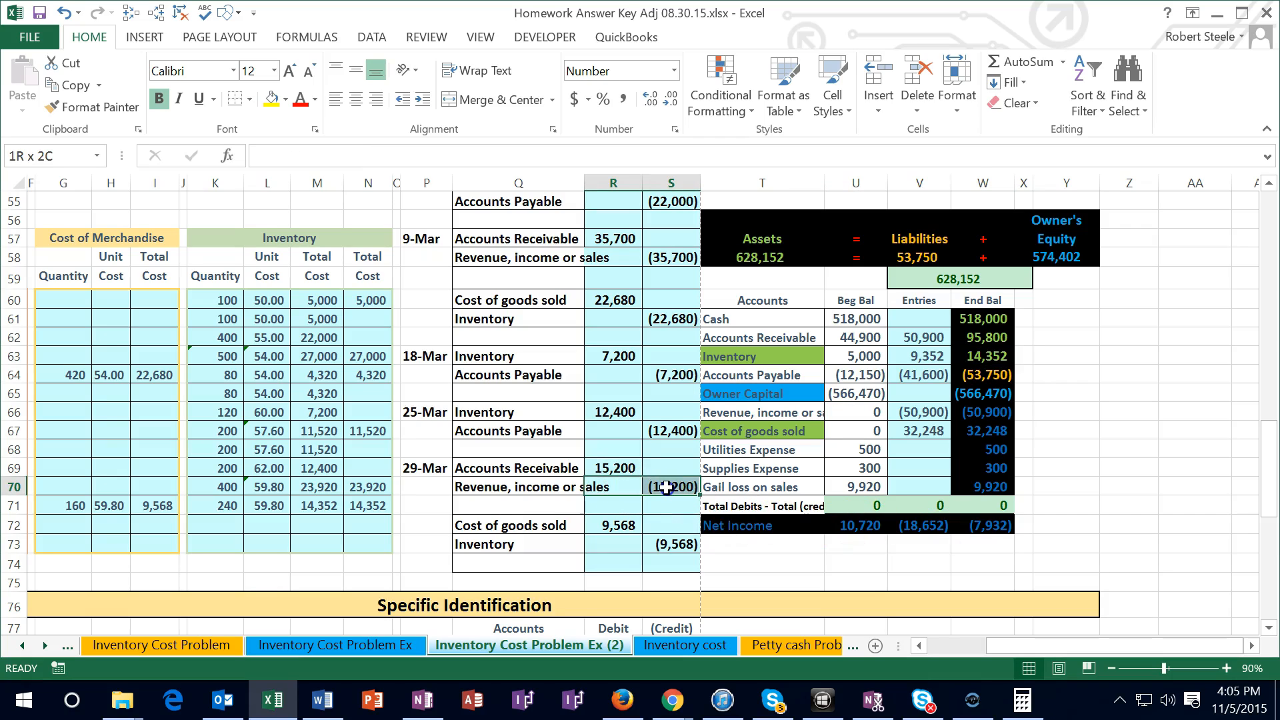
{"action": "left_click_drag", "start_coordinate": [666, 487], "coordinate": [658, 522]}
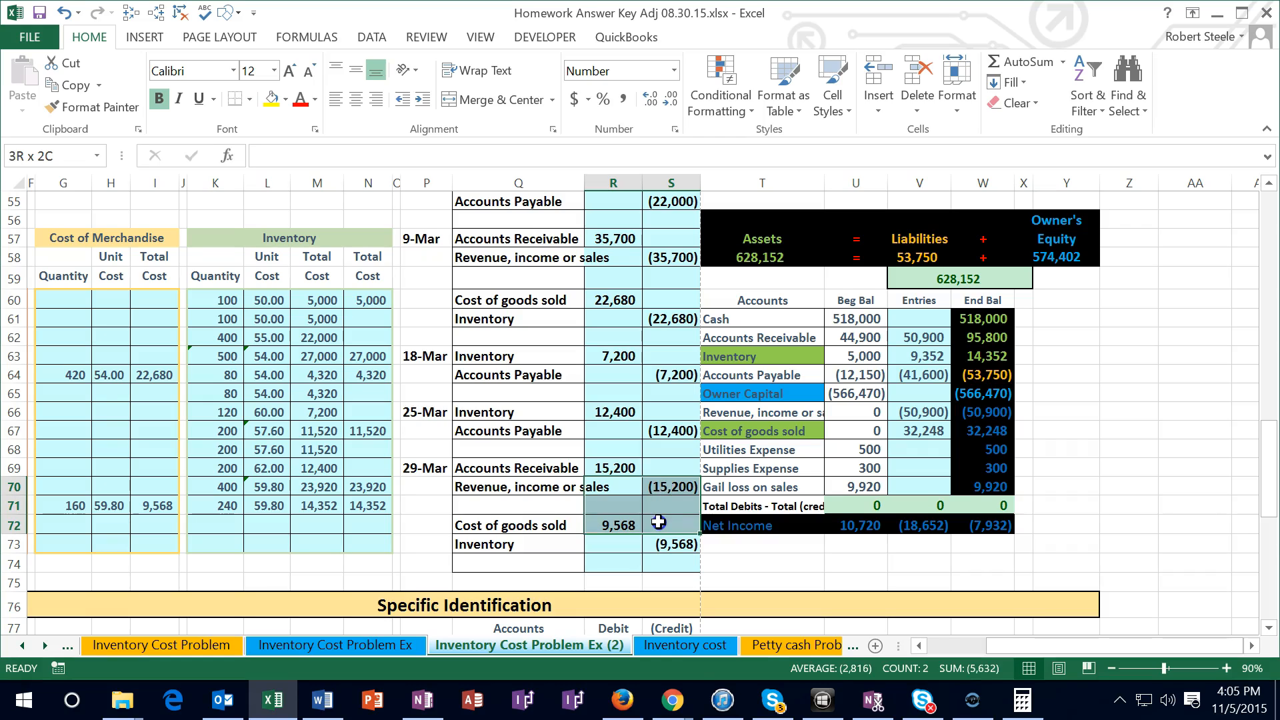
{"action": "left_click_drag", "start_coordinate": [658, 522], "coordinate": [658, 522]}
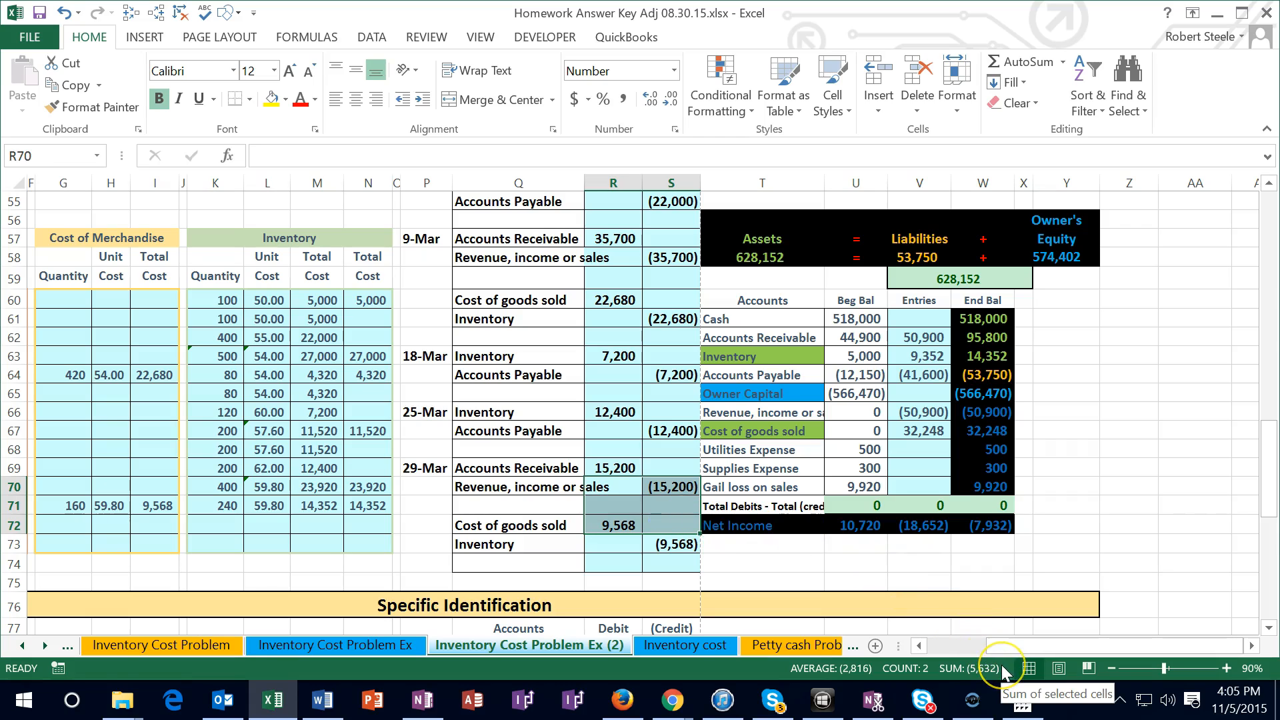